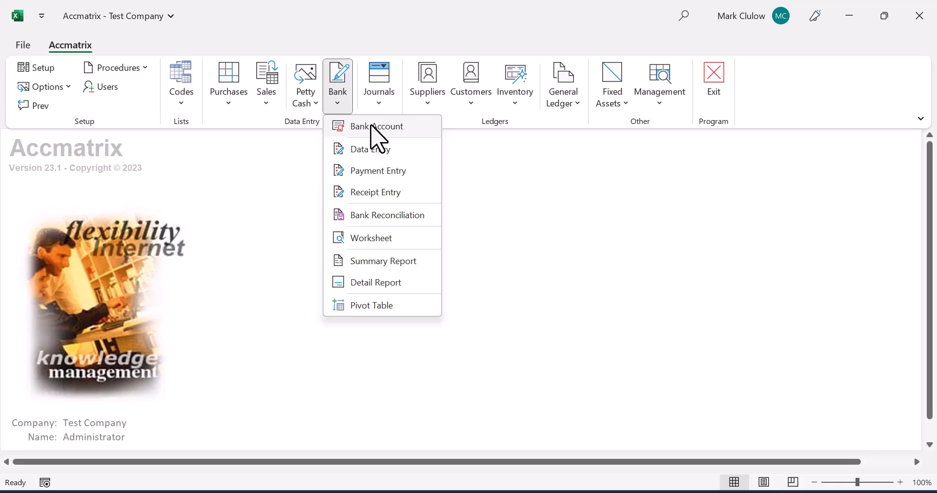
Step: Look through the bank accounts and credit cards available for selection, and cancel without choosing another account
{"action": "left_click", "coordinate": [376, 139]}
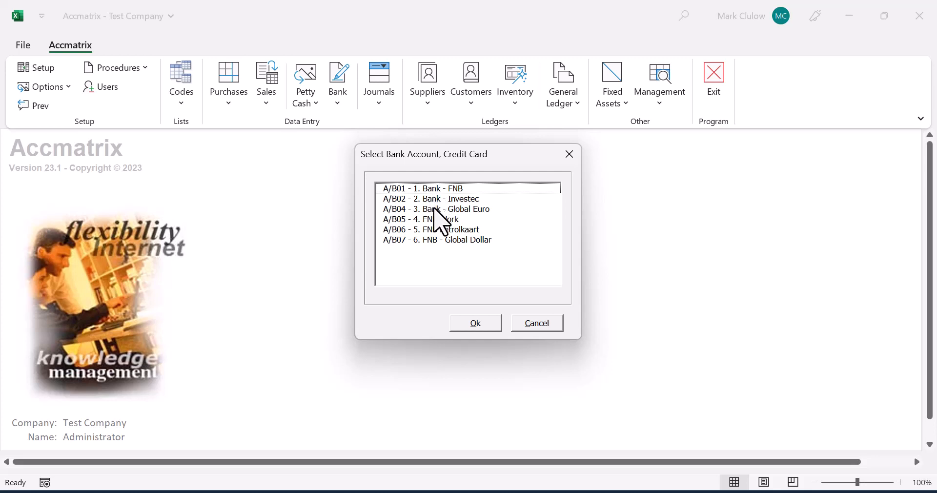
{"action": "left_click", "coordinate": [434, 209]}
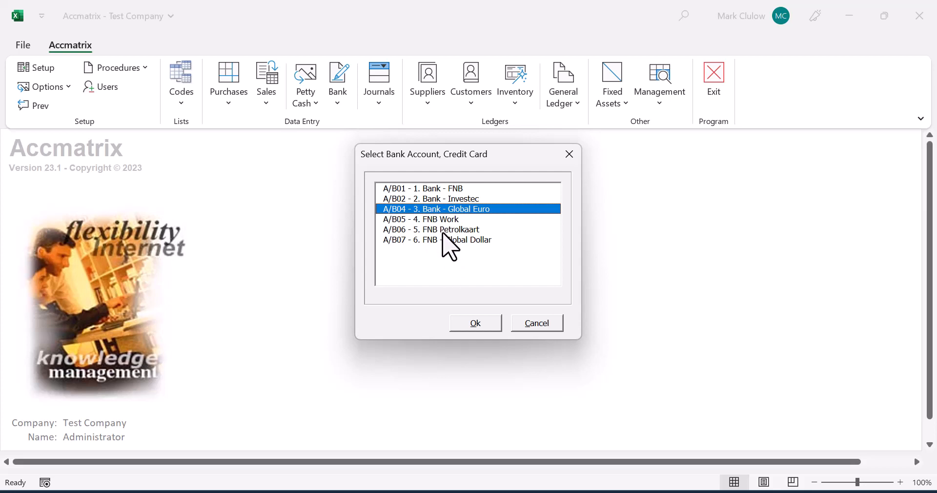
{"action": "left_click", "coordinate": [388, 220]}
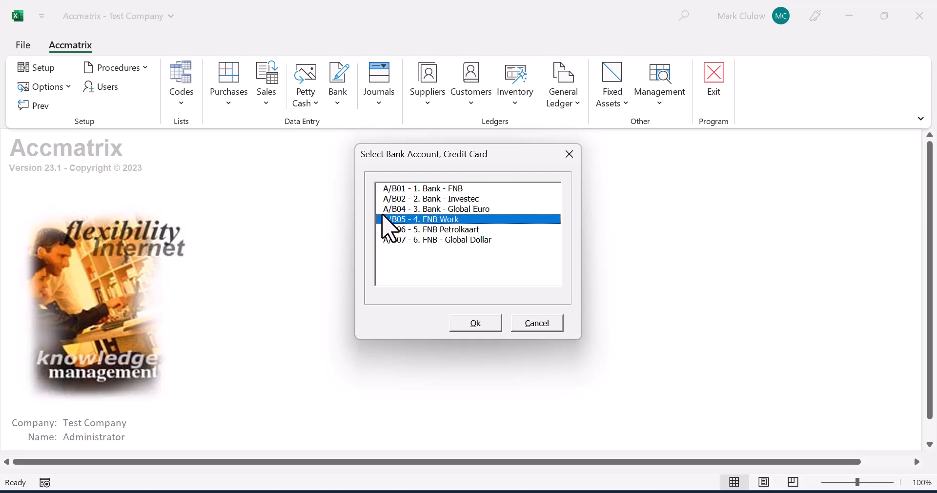
{"action": "left_click", "coordinate": [437, 231]}
{"action": "left_click", "coordinate": [433, 240]}
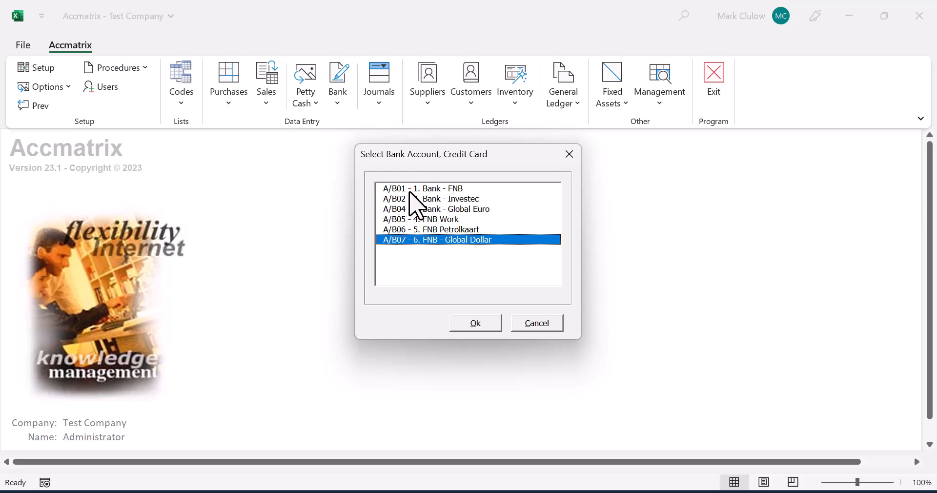
{"action": "left_click", "coordinate": [434, 191]}
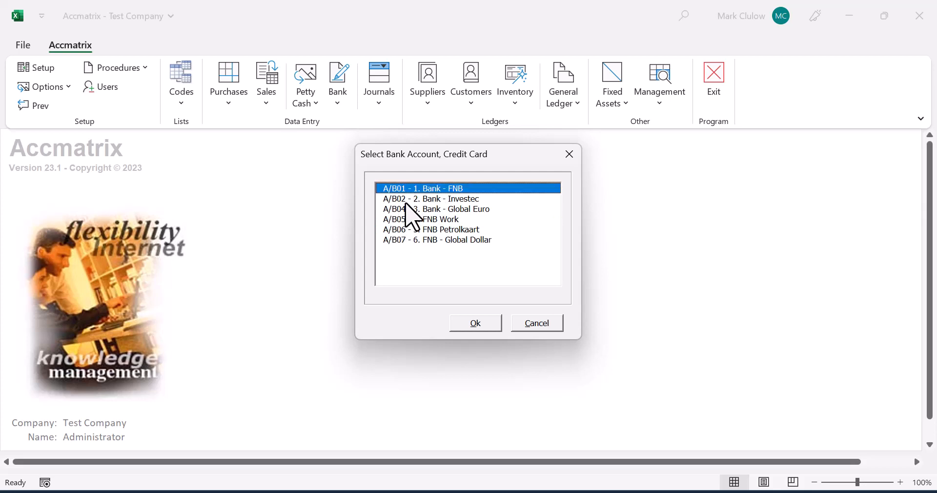
{"action": "left_click", "coordinate": [542, 324]}
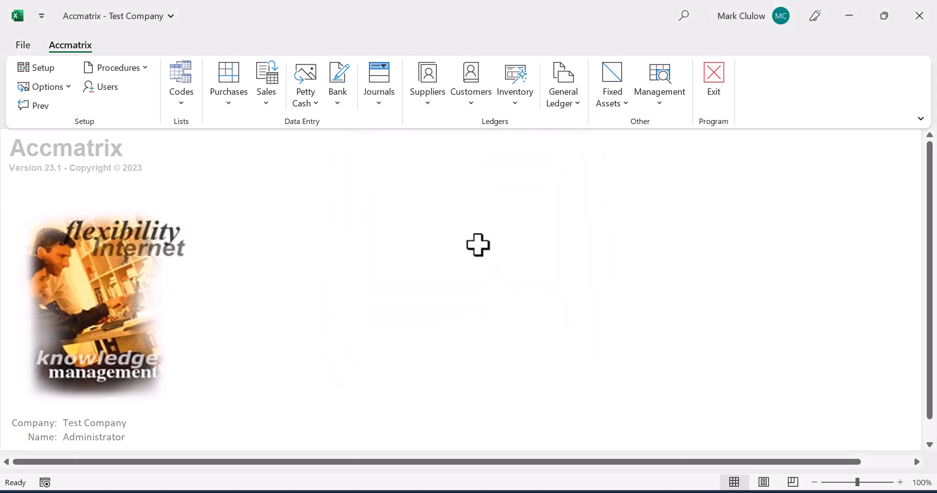
Step: Open the bank worksheet for periods 1 to 12
{"action": "left_click", "coordinate": [341, 110]}
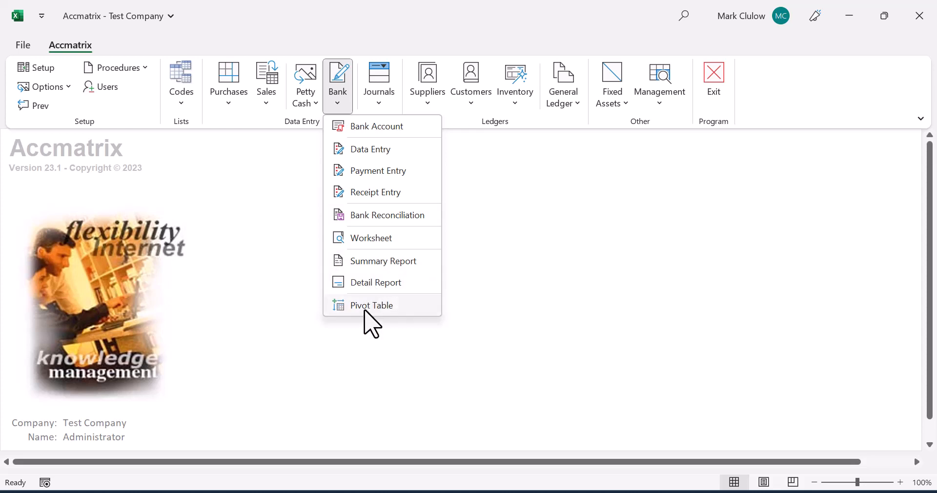
{"action": "left_click", "coordinate": [373, 239]}
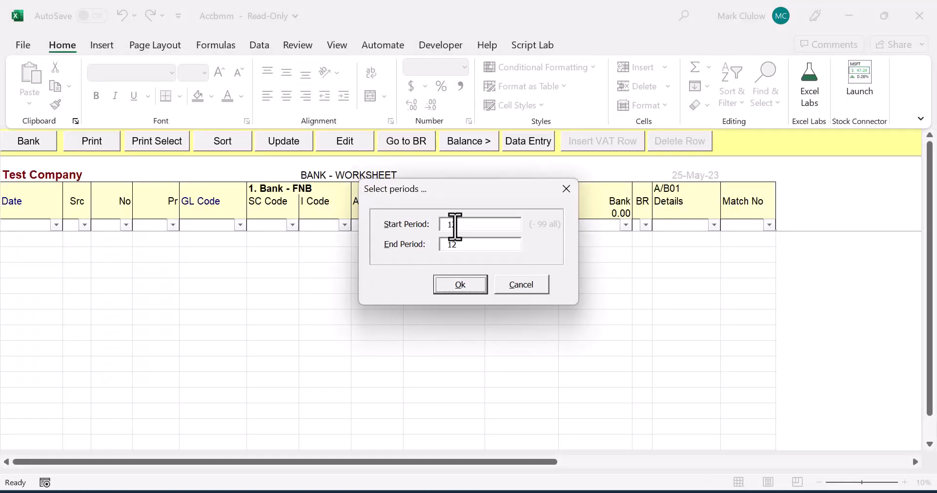
{"action": "left_click", "coordinate": [458, 227]}
{"action": "left_click_drag", "start_coordinate": [458, 227], "coordinate": [412, 236]}
{"action": "type", "text": "1"}
{"action": "left_click", "coordinate": [459, 284]}
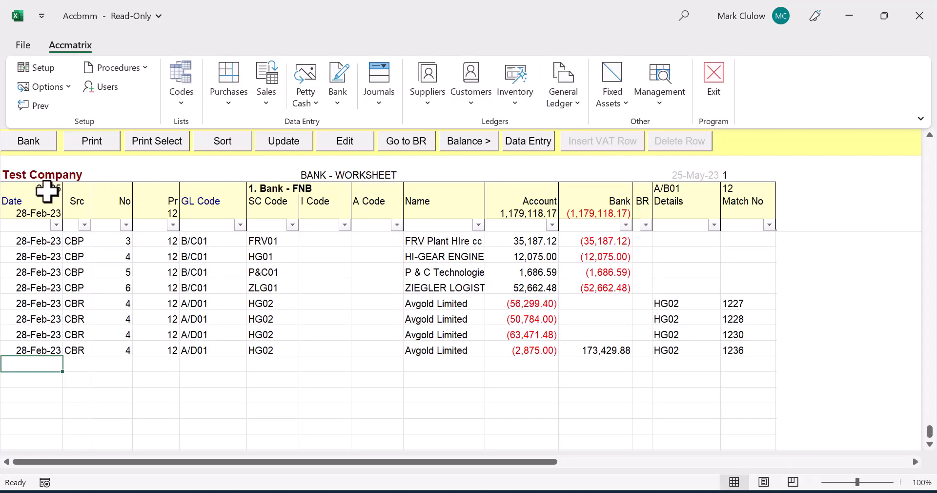
Step: Check the worksheet's row count and latest date, and go back through the transactions to the opening balance
{"action": "left_click", "coordinate": [47, 190]}
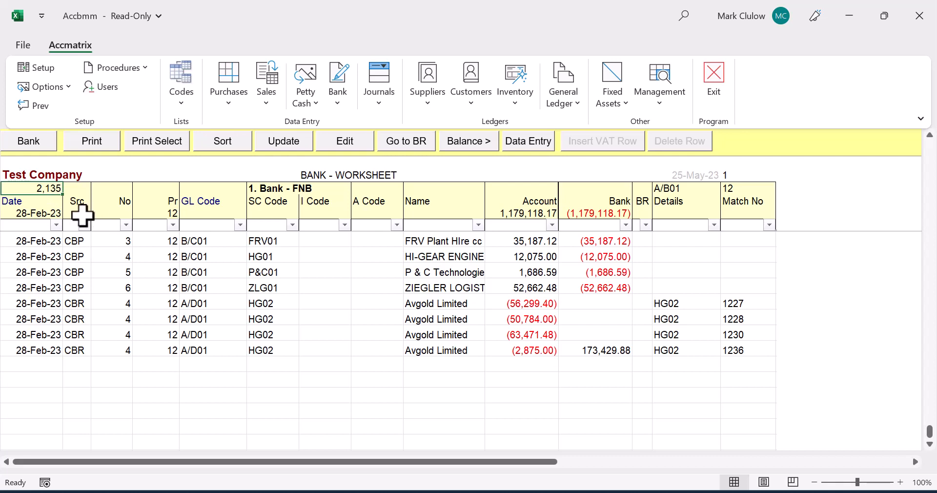
{"action": "left_click", "coordinate": [31, 213]}
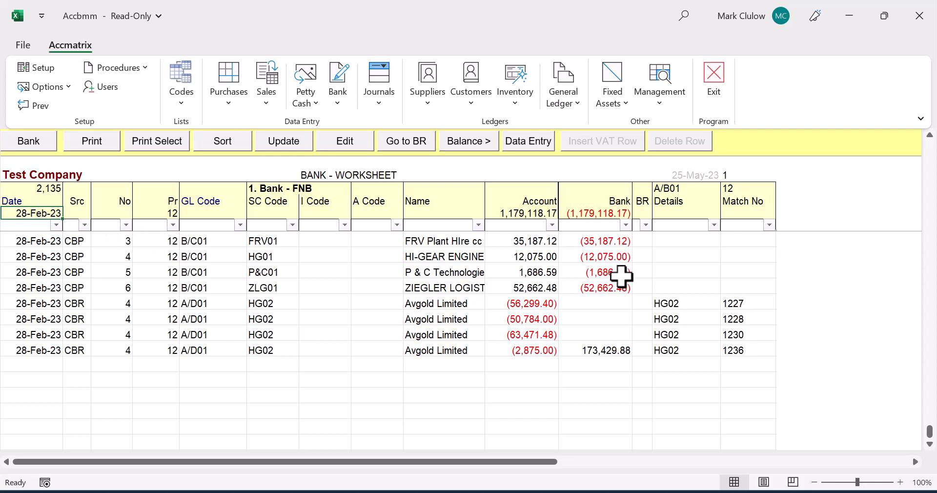
{"action": "scroll", "coordinate": [621, 274], "scroll_direction": "up", "scroll_amount": 12}
{"action": "scroll", "coordinate": [621, 276], "scroll_direction": "up", "scroll_amount": 10}
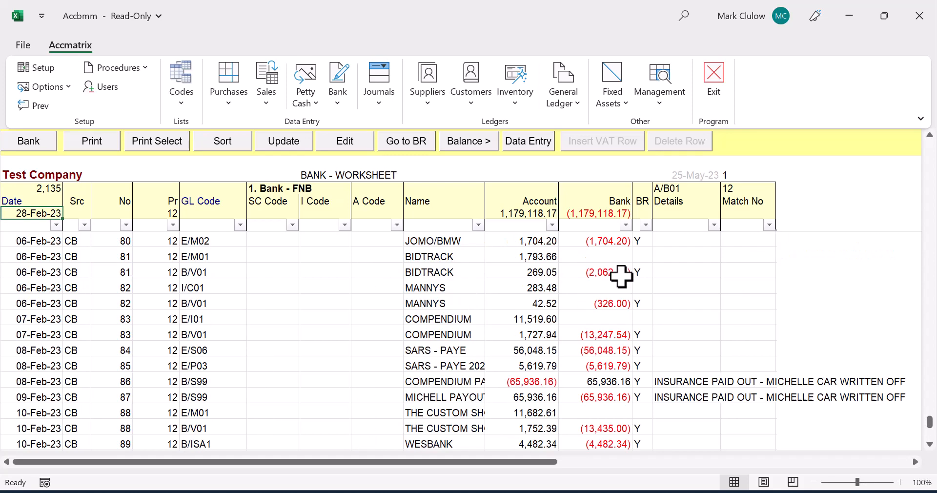
{"action": "scroll", "coordinate": [621, 276], "scroll_direction": "up", "scroll_amount": 15}
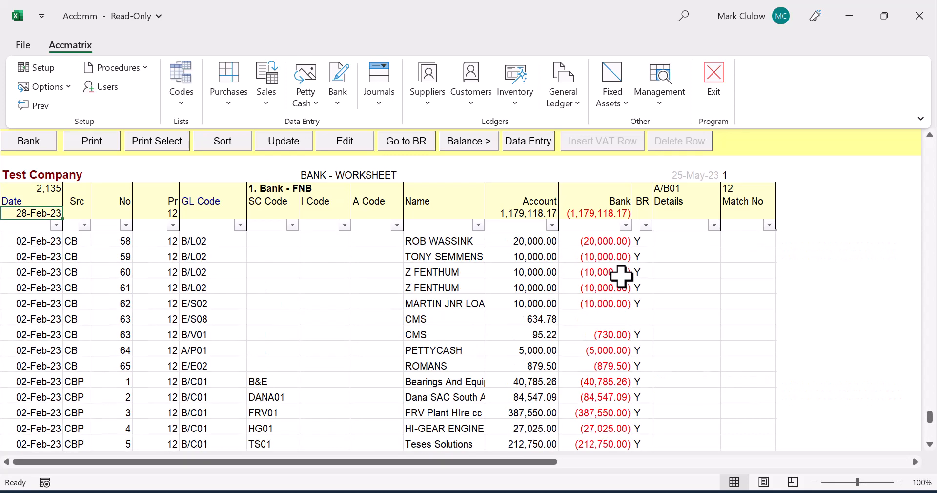
{"action": "left_click_drag", "start_coordinate": [930, 418], "coordinate": [900, 146]}
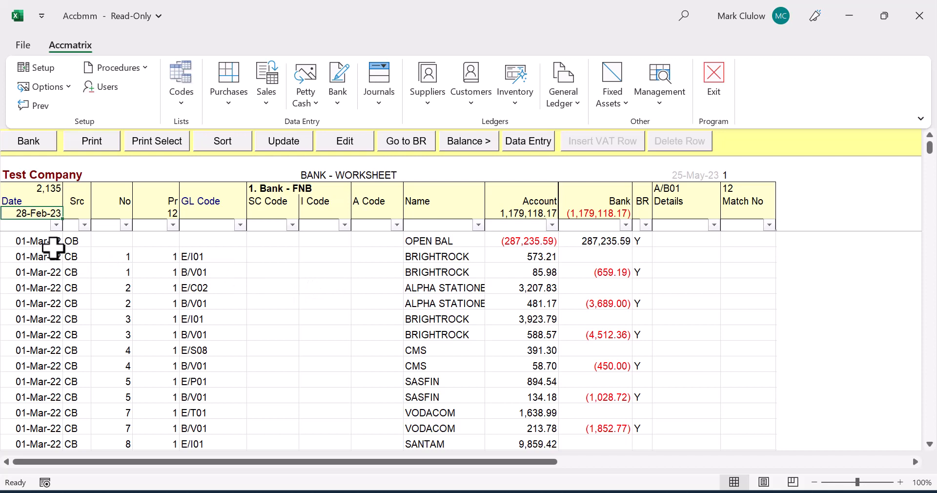
{"action": "left_click", "coordinate": [606, 242]}
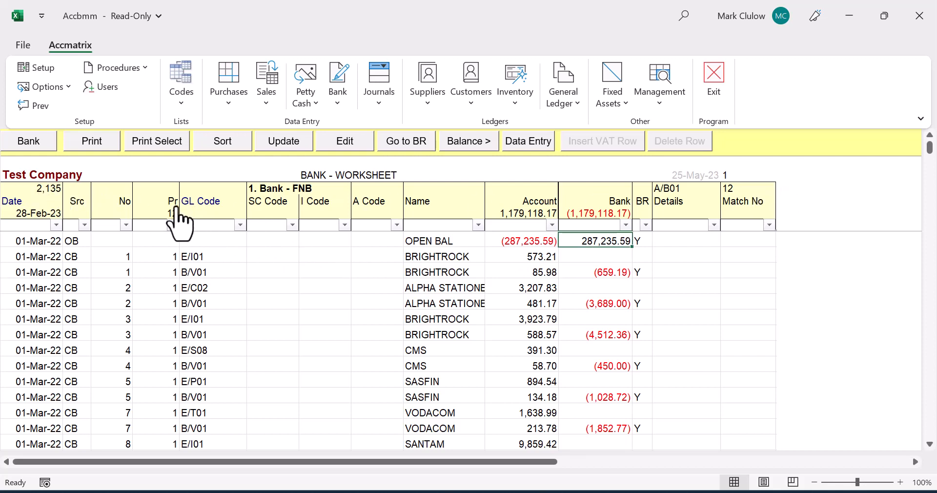
Step: Inspect the Date and Src columns and the source types offered by the Src filter, leaving the data unfiltered
{"action": "left_click", "coordinate": [38, 202]}
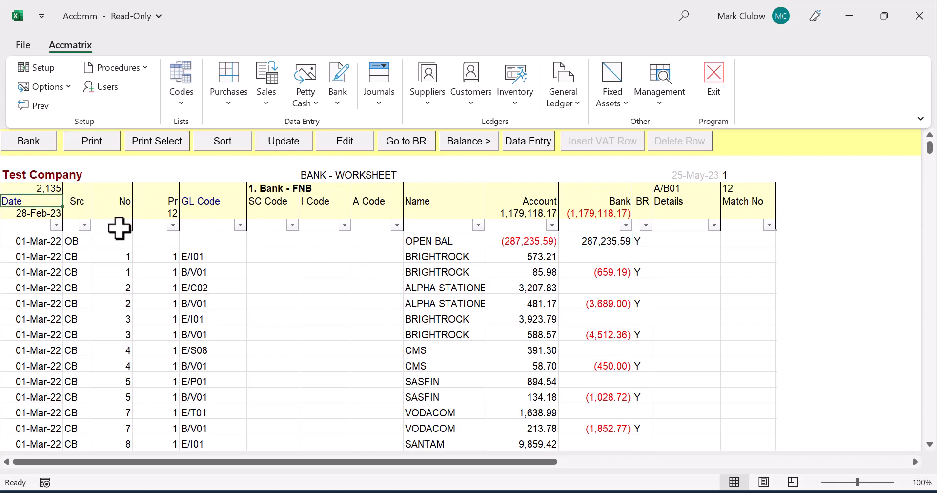
{"action": "left_click", "coordinate": [77, 202]}
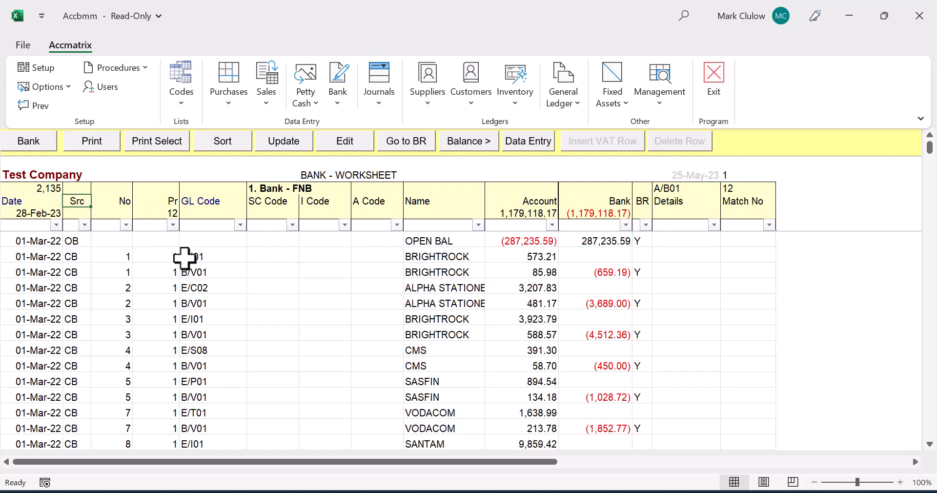
{"action": "left_click", "coordinate": [85, 225]}
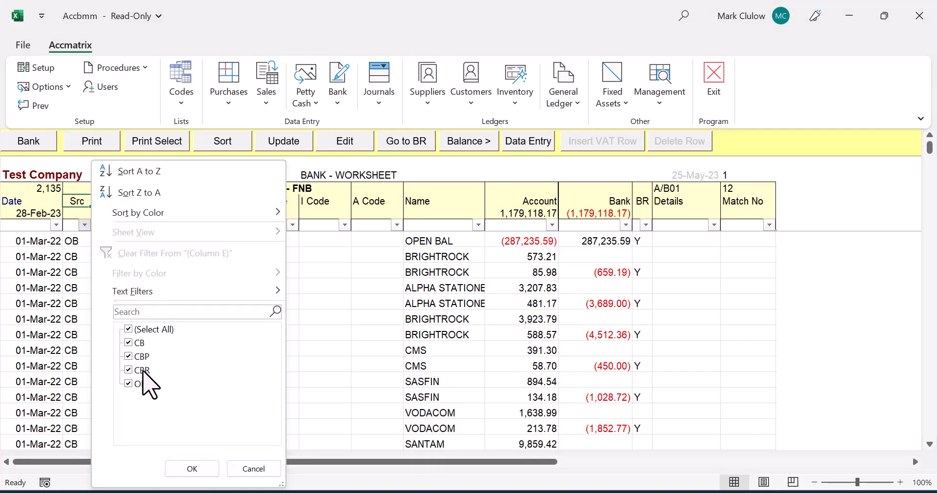
{"action": "left_click", "coordinate": [137, 330]}
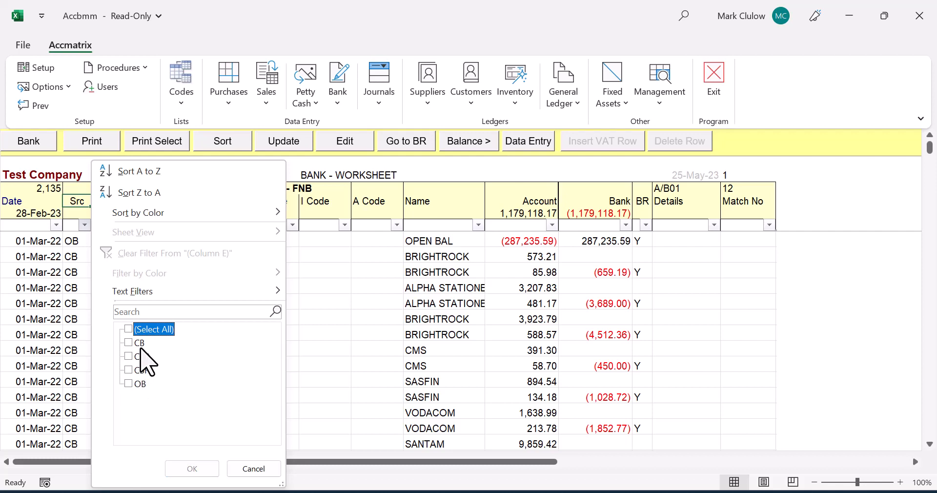
{"action": "left_click", "coordinate": [253, 470]}
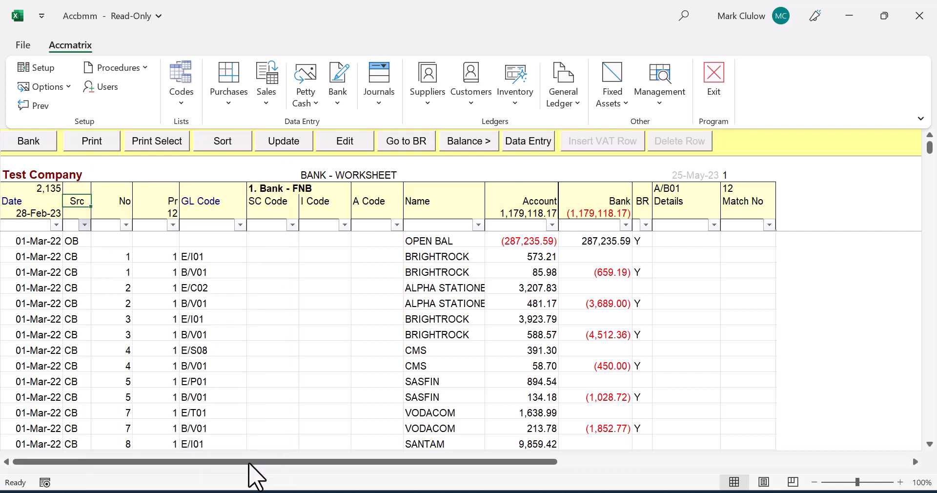
Step: Examine how BRIGHTROCK entry number 1 is split between GL codes E/I01 and B/V01 against its single bank amount
{"action": "left_click", "coordinate": [121, 201]}
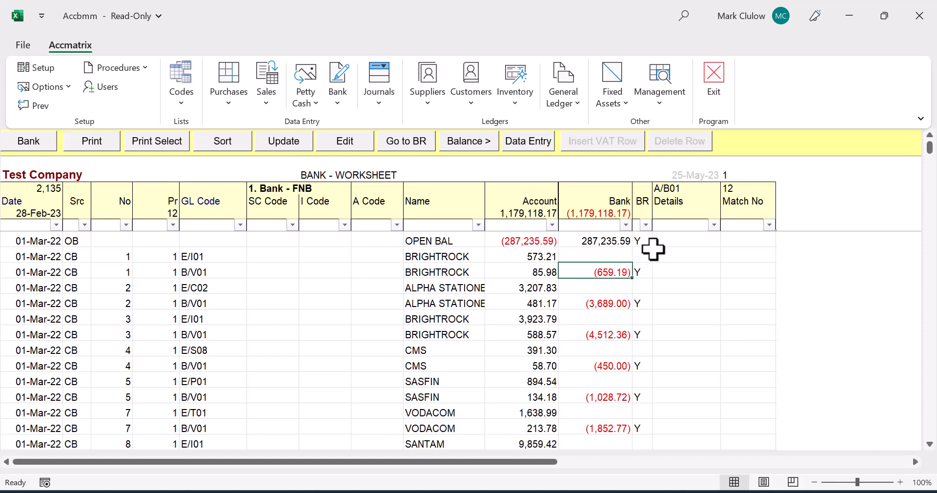
{"action": "left_click", "coordinate": [676, 188]}
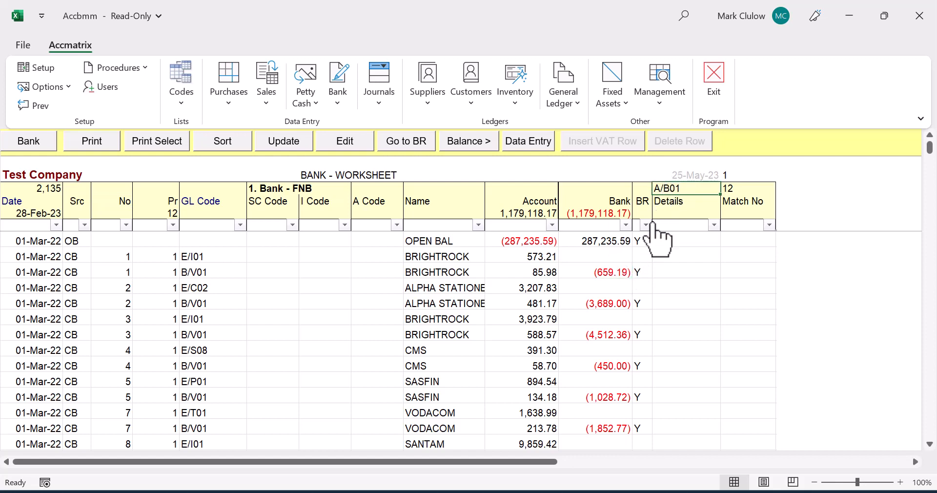
{"action": "left_click", "coordinate": [618, 272]}
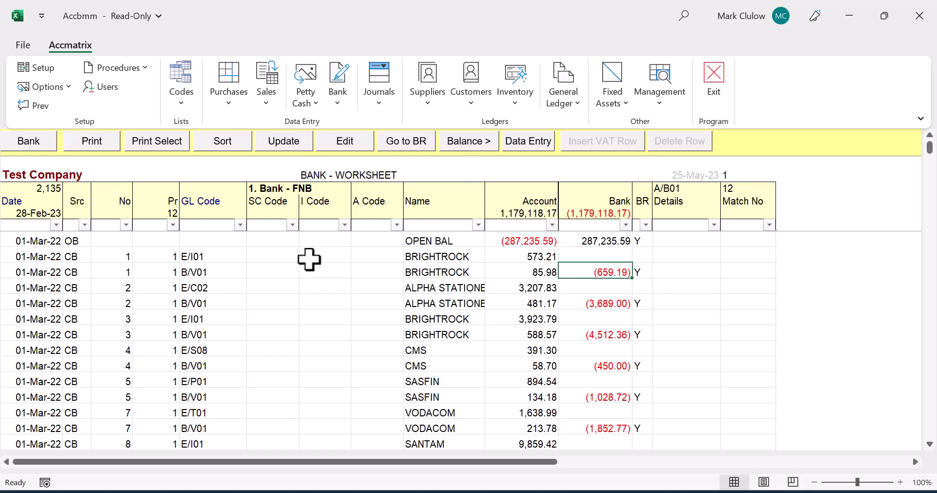
{"action": "left_click", "coordinate": [198, 256]}
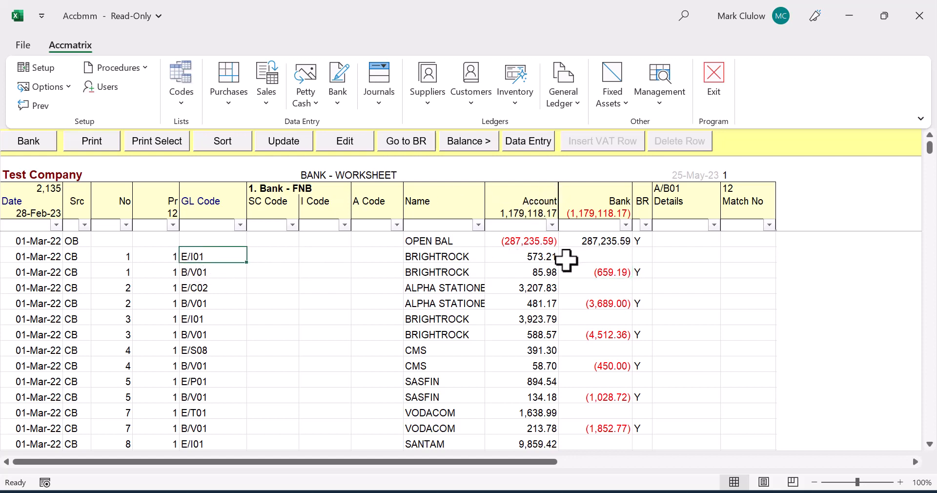
{"action": "left_click", "coordinate": [491, 257]}
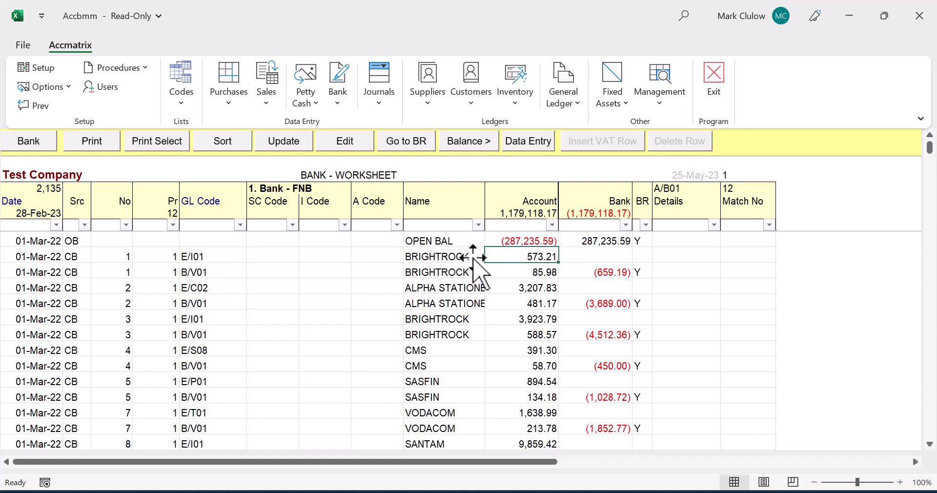
{"action": "left_click", "coordinate": [198, 272]}
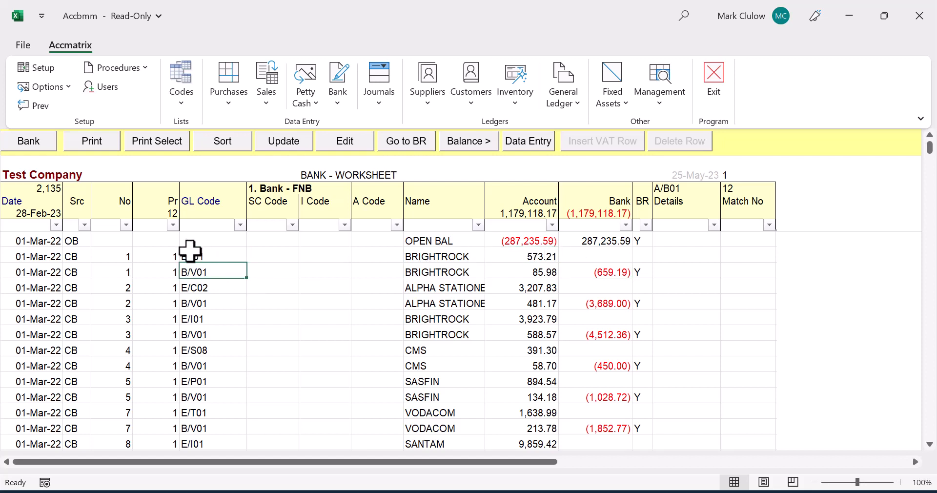
{"action": "left_click", "coordinate": [519, 271]}
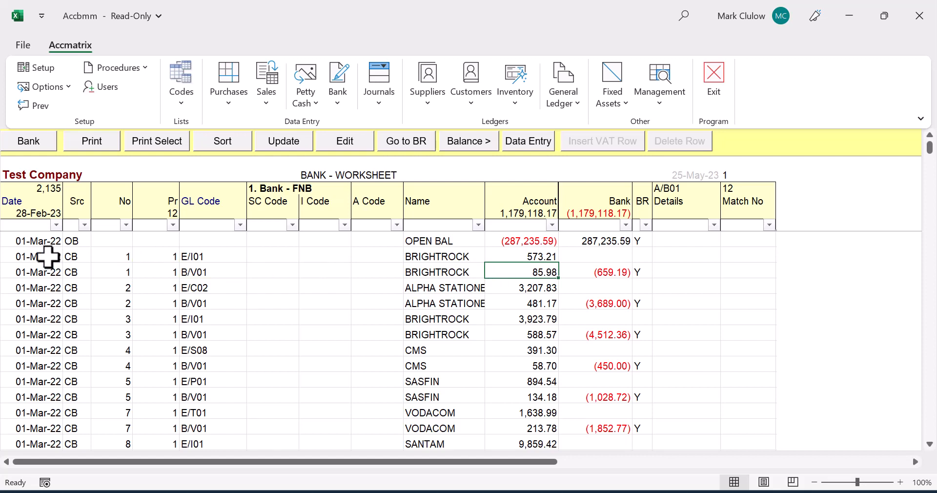
{"action": "left_click_drag", "start_coordinate": [39, 257], "coordinate": [724, 276]}
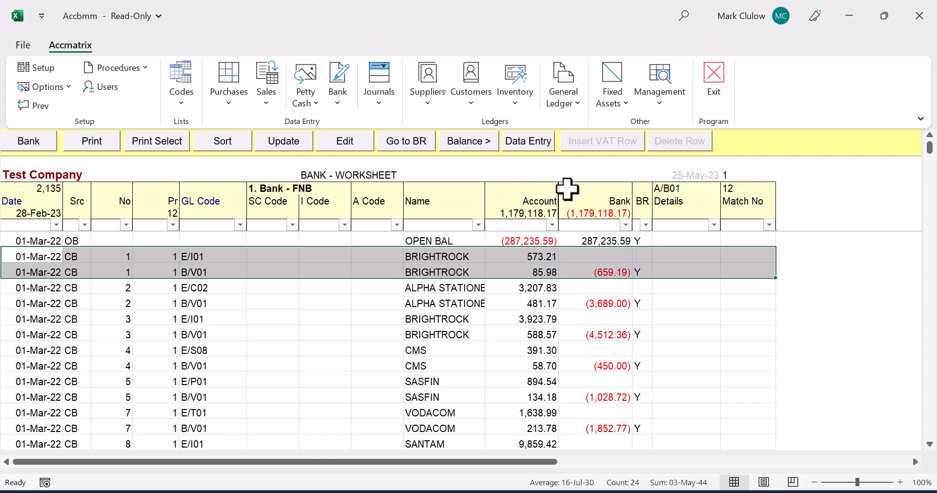
Step: Compare the Bank and Account column totals and review the GL codes of the first BRIGHTROCK entry
{"action": "left_click_drag", "start_coordinate": [566, 191], "coordinate": [579, 212]}
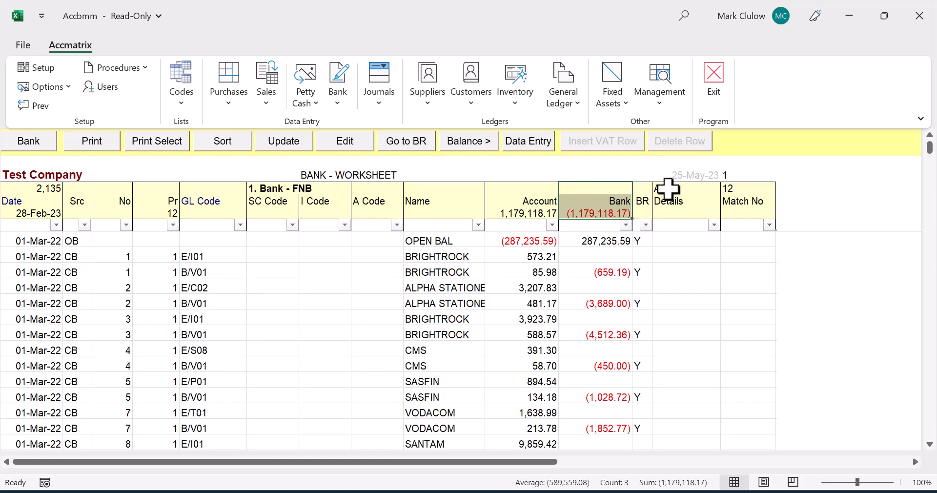
{"action": "left_click_drag", "start_coordinate": [529, 186], "coordinate": [524, 207]}
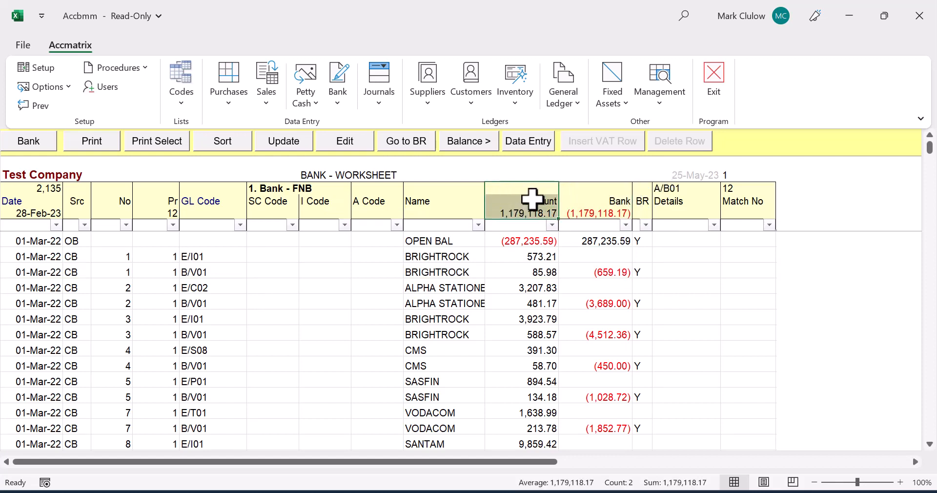
{"action": "left_click", "coordinate": [209, 261]}
{"action": "left_click_drag", "start_coordinate": [209, 263], "coordinate": [209, 269]}
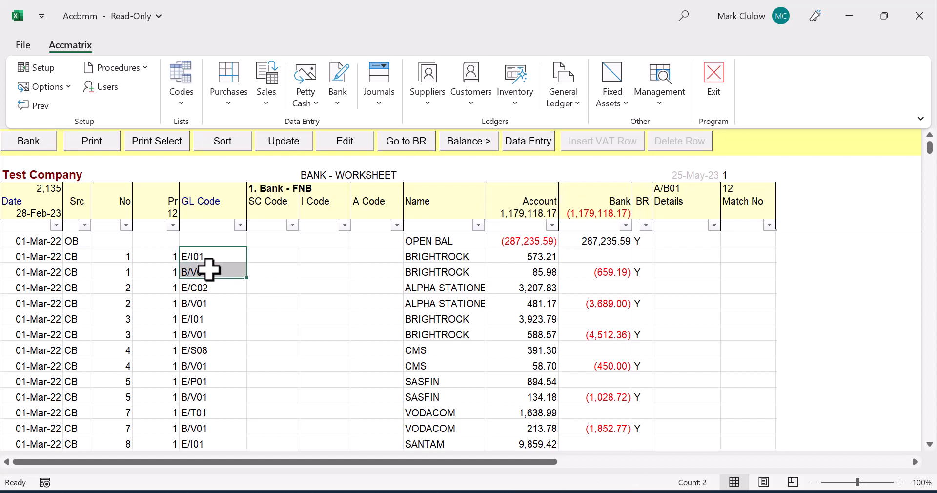
{"action": "left_click", "coordinate": [210, 271]}
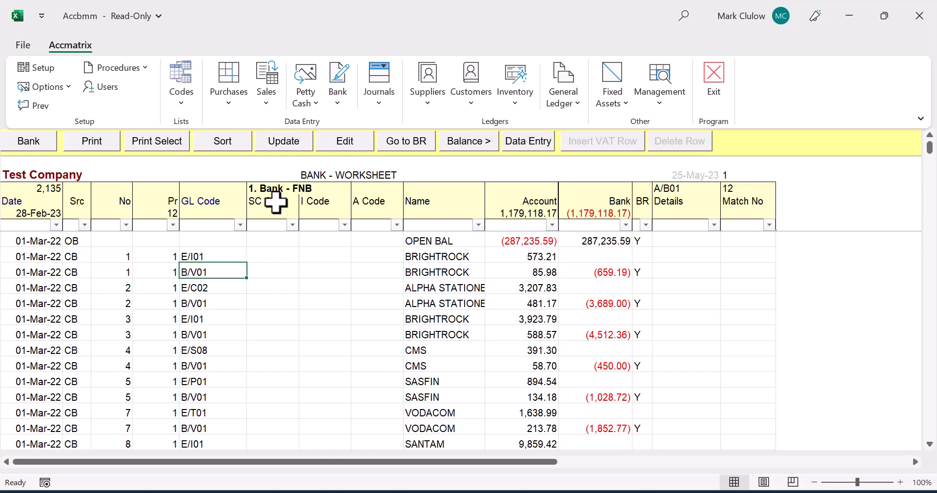
Step: Review the I Code and A Code columns and the name on the first BRIGHTROCK row
{"action": "left_click", "coordinate": [327, 201]}
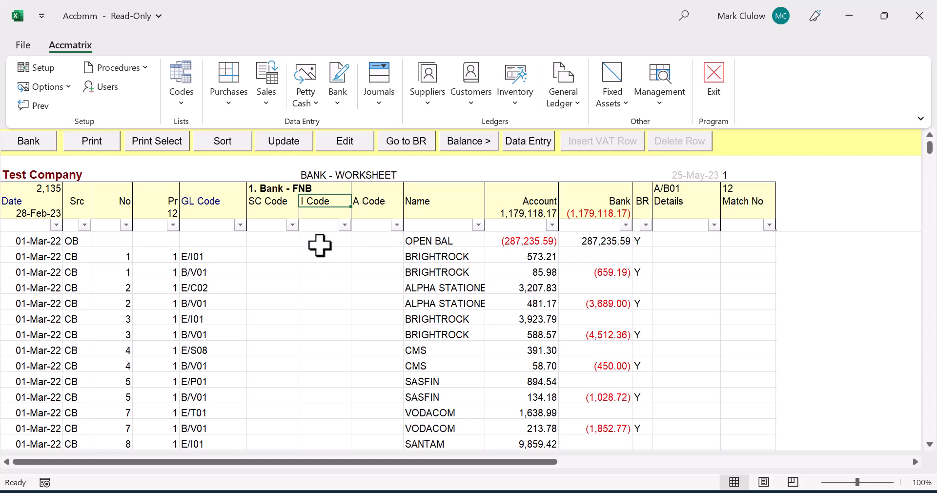
{"action": "left_click", "coordinate": [372, 202]}
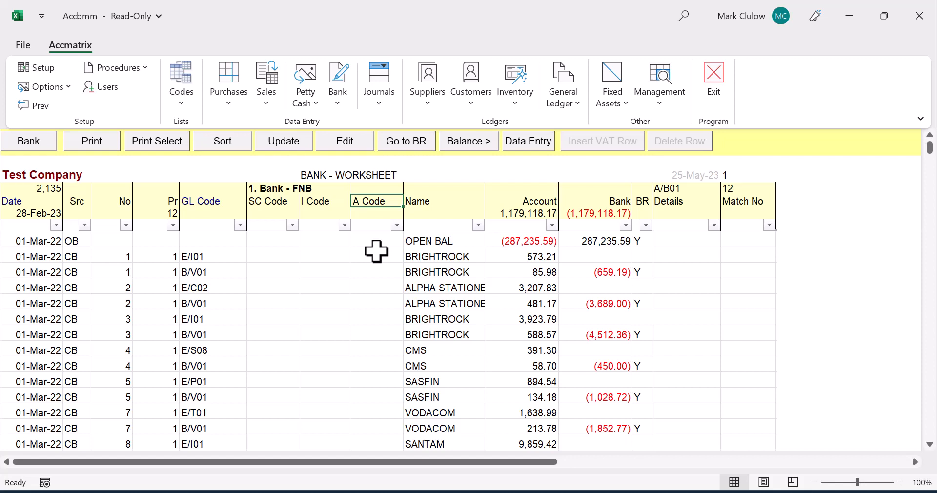
{"action": "left_click", "coordinate": [435, 256]}
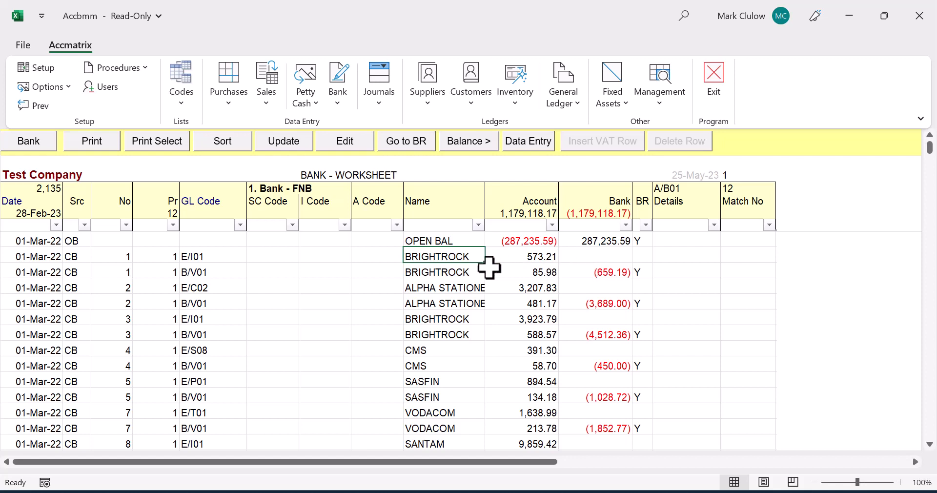
Step: Review the Name, Account, Bank, BR, Details and Match No columns for BRIGHTROCK entry number 1
{"action": "left_click", "coordinate": [447, 268]}
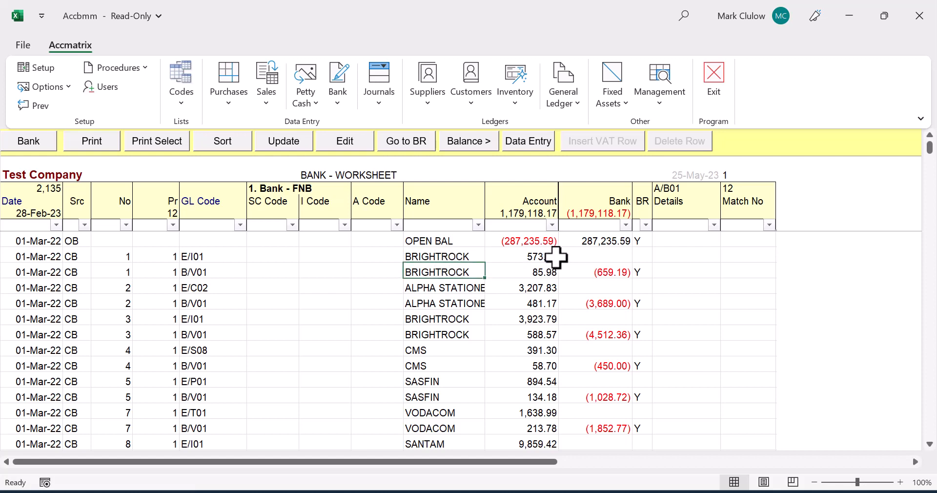
{"action": "left_click_drag", "start_coordinate": [552, 256], "coordinate": [591, 274]}
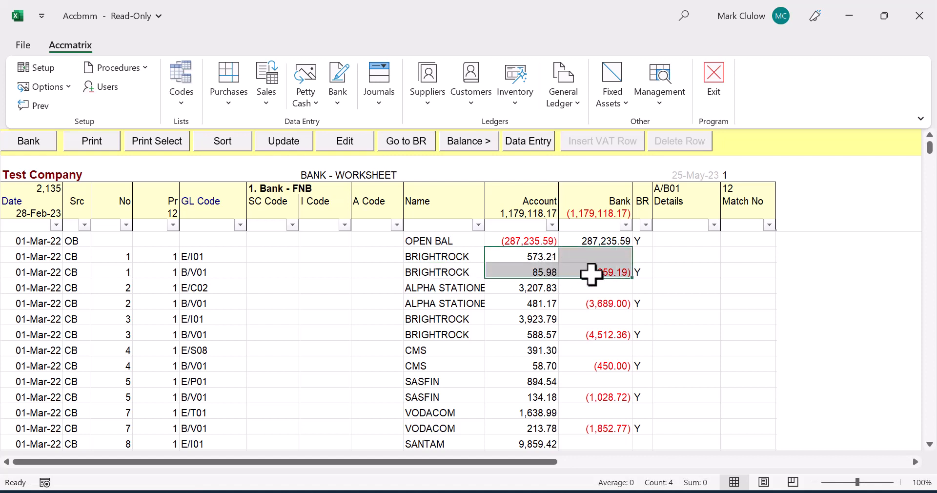
{"action": "left_click", "coordinate": [640, 270]}
{"action": "double_click", "coordinate": [643, 271]}
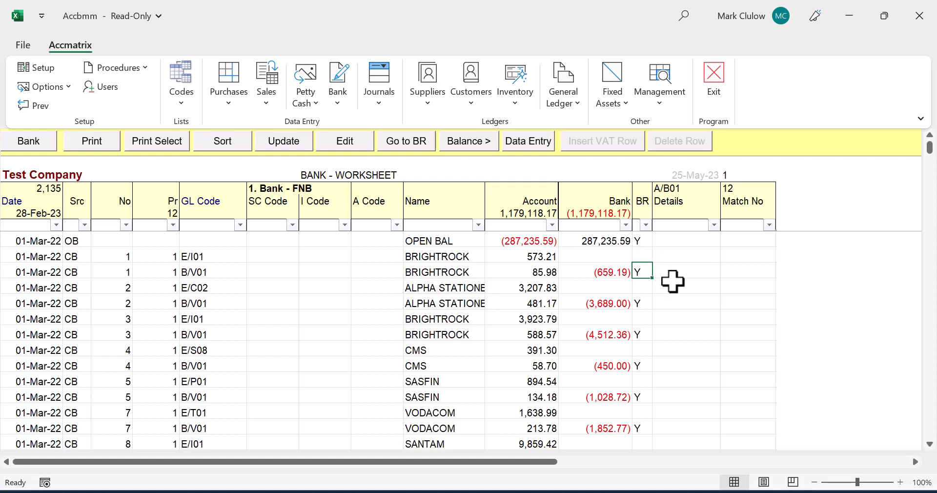
{"action": "left_click", "coordinate": [678, 271]}
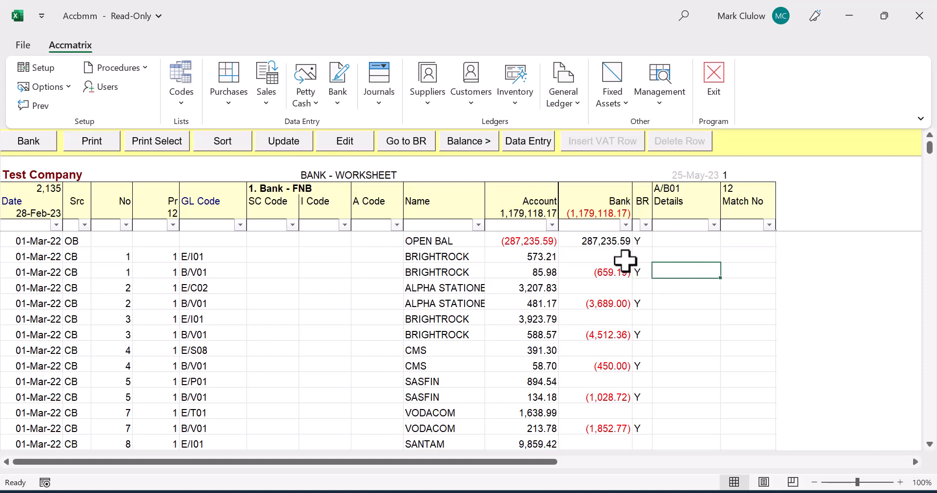
{"action": "left_click_drag", "start_coordinate": [759, 258], "coordinate": [750, 269]}
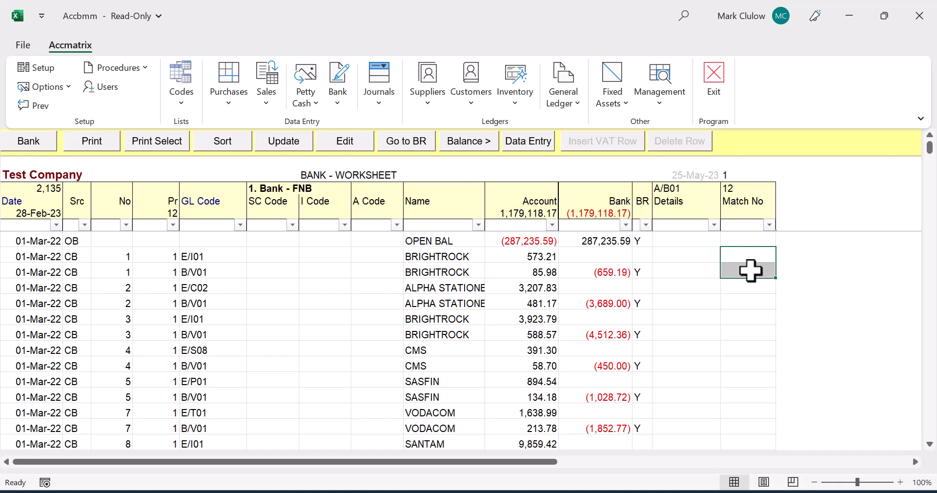
{"action": "left_click", "coordinate": [523, 268]}
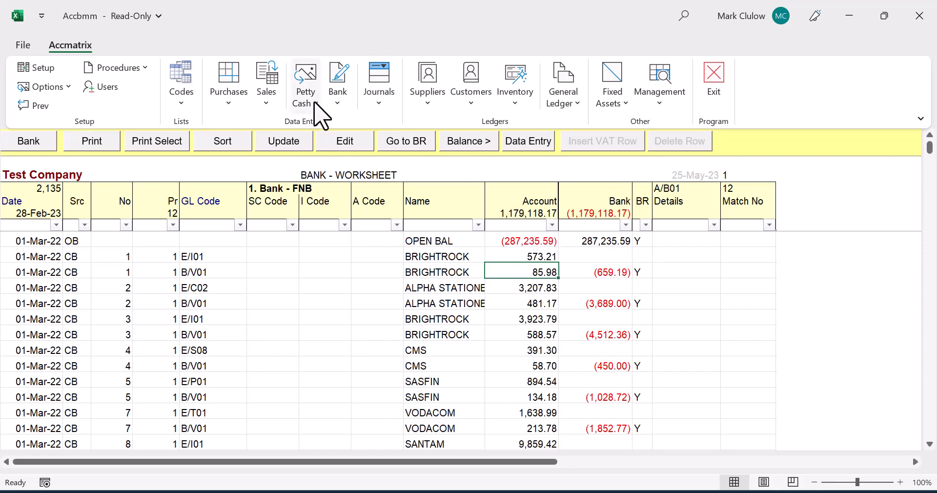
Step: Open the bank Data Entry sheet and look over its empty transaction rows
{"action": "left_click", "coordinate": [337, 100]}
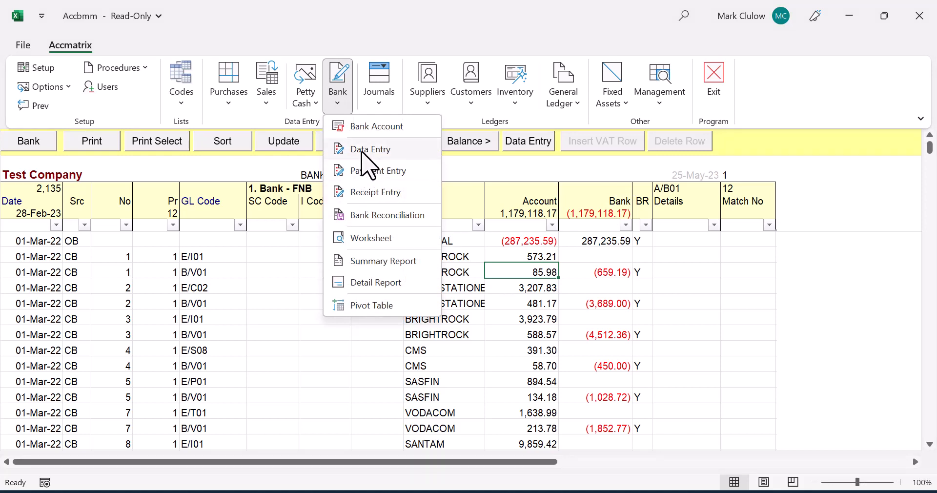
{"action": "left_click", "coordinate": [367, 151]}
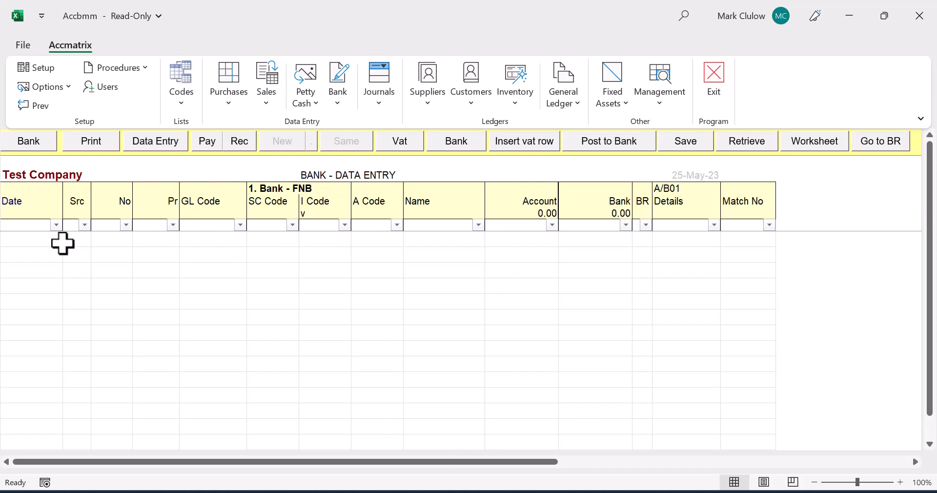
{"action": "left_click", "coordinate": [35, 239]}
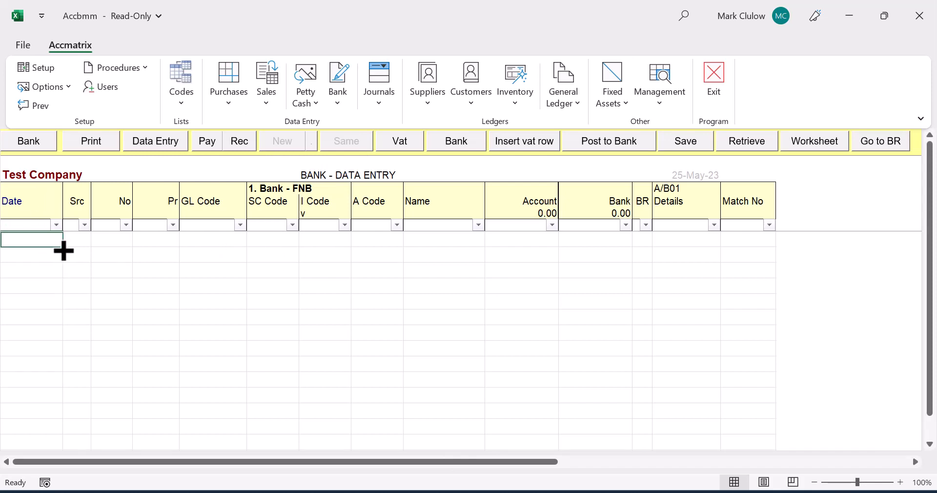
{"action": "mouse_move", "coordinate": [44, 243]}
{"action": "left_mouse_down"}
{"action": "mouse_move", "coordinate": [719, 274]}
{"action": "mouse_move", "coordinate": [717, 292]}
{"action": "left_mouse_up"}
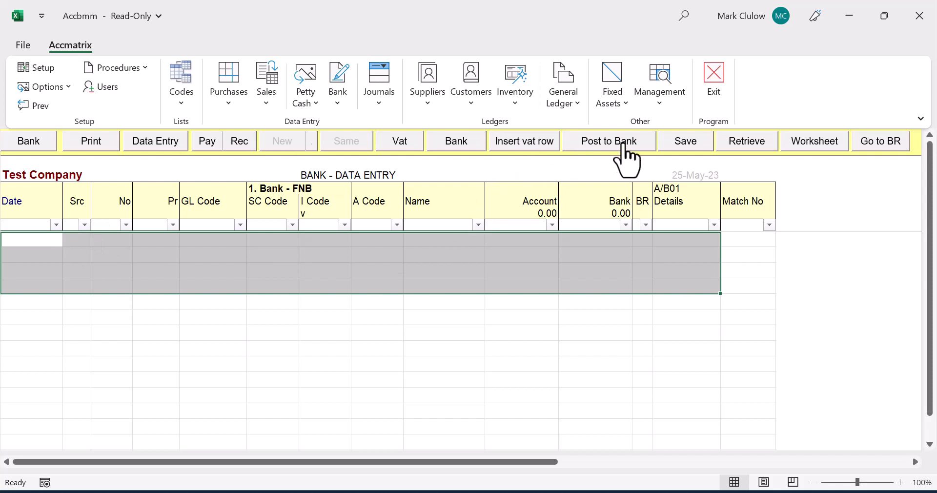
{"action": "left_click", "coordinate": [33, 243]}
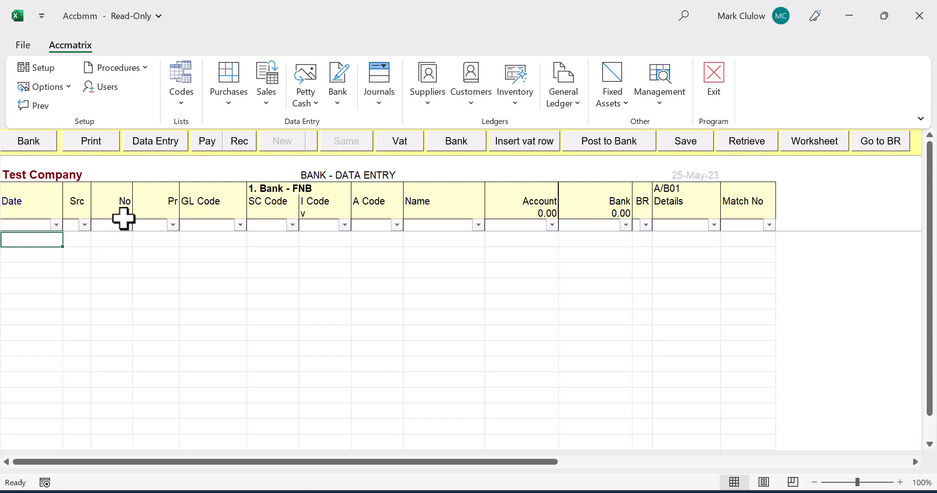
Step: Start a new transaction in the data entry form and set its date to 01-Mar-2022
{"action": "left_click", "coordinate": [155, 143]}
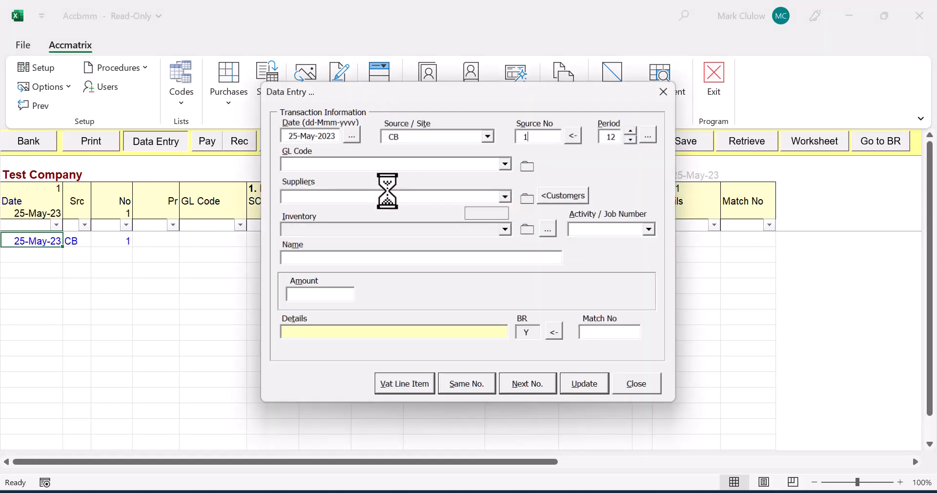
{"action": "left_click", "coordinate": [351, 134]}
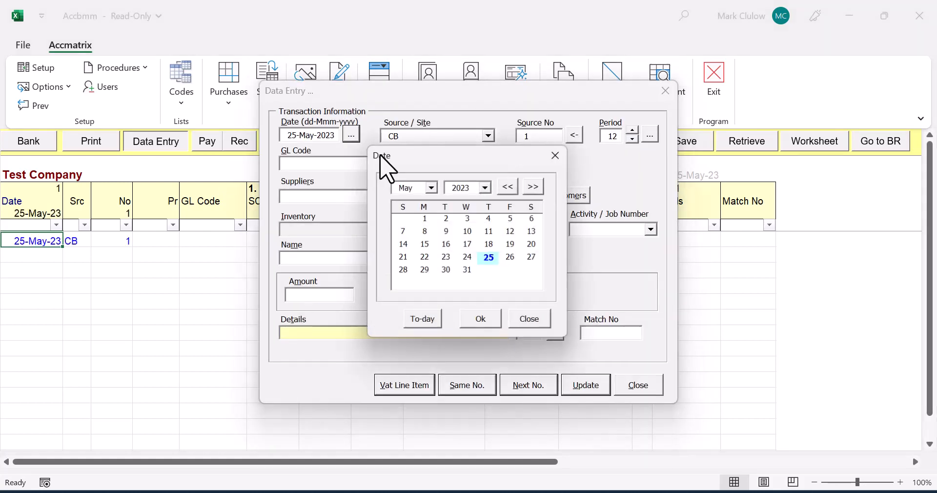
{"action": "left_click", "coordinate": [488, 187]}
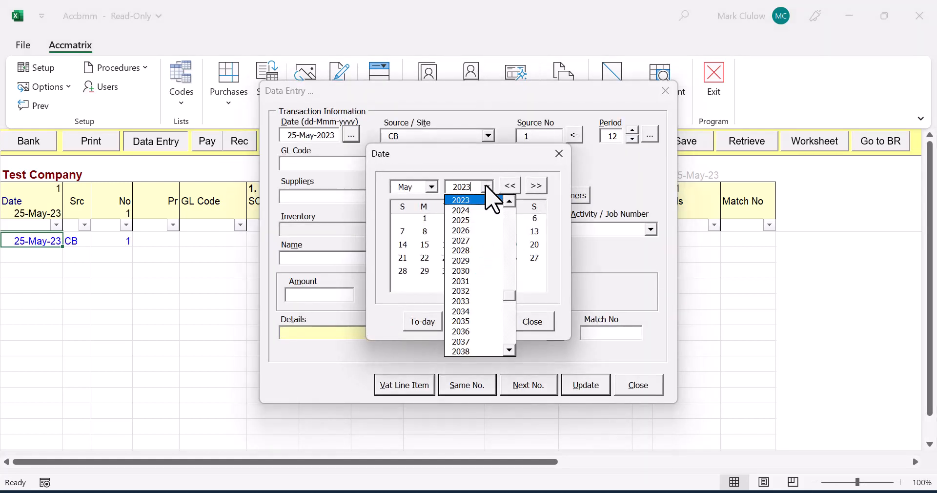
{"action": "left_click", "coordinate": [510, 200]}
{"action": "left_click", "coordinate": [509, 201]}
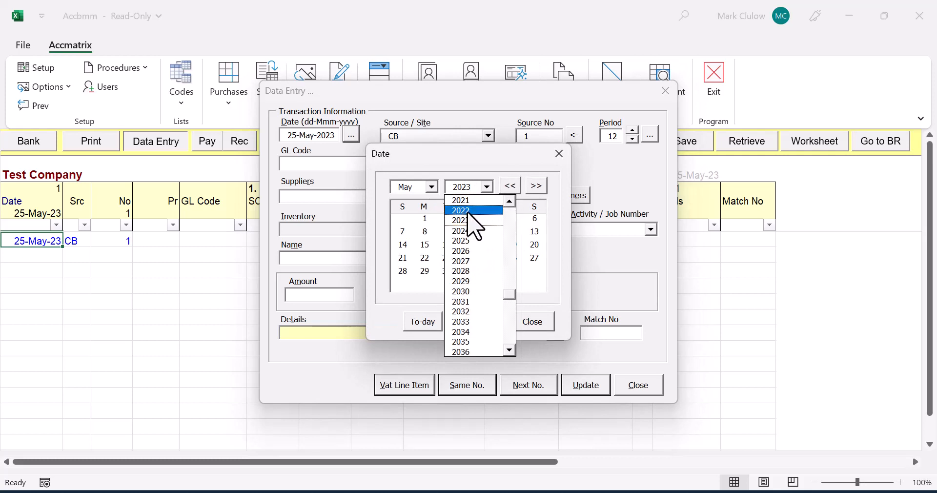
{"action": "left_click", "coordinate": [470, 215]}
{"action": "left_click", "coordinate": [432, 187]}
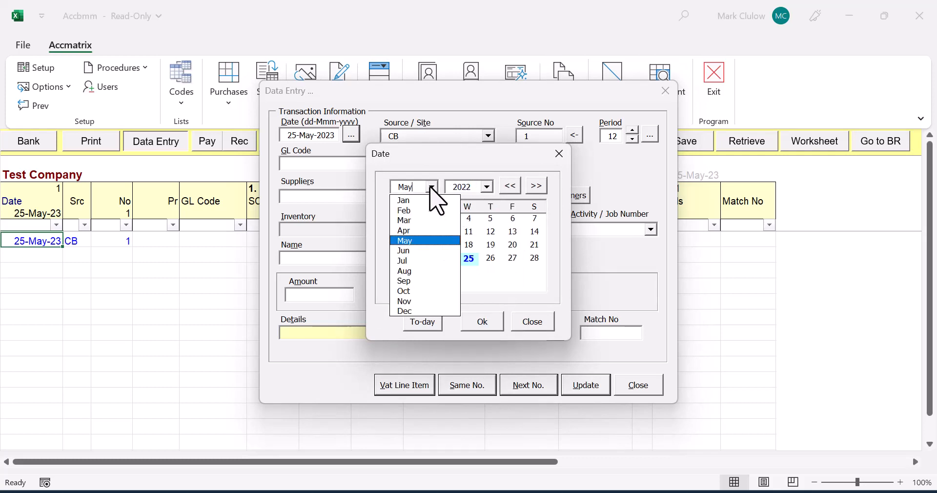
{"action": "left_click", "coordinate": [403, 220]}
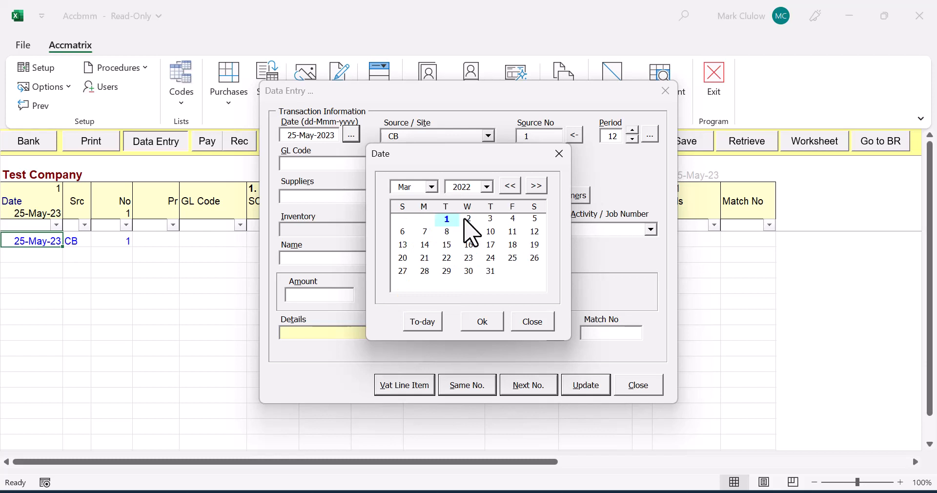
{"action": "left_click", "coordinate": [481, 323]}
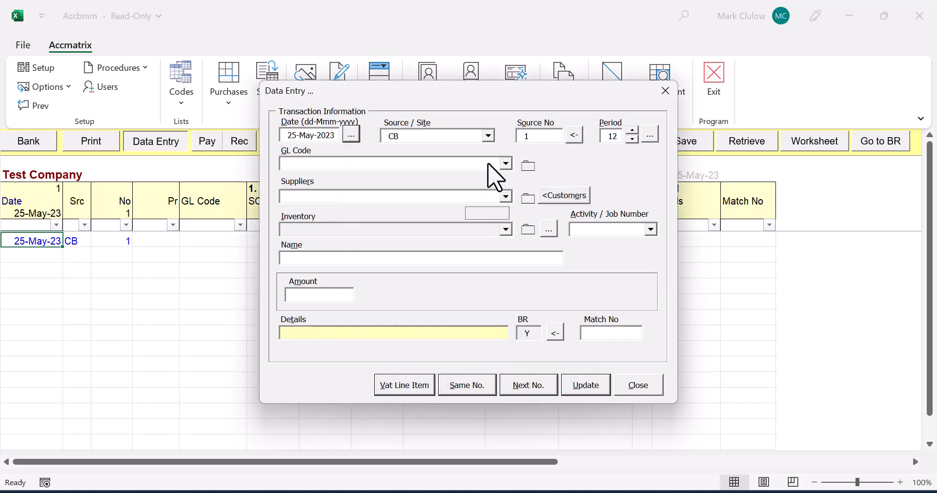
Step: Set the transaction's period to 1, keeping source CB and source number 1
{"action": "left_click", "coordinate": [427, 135]}
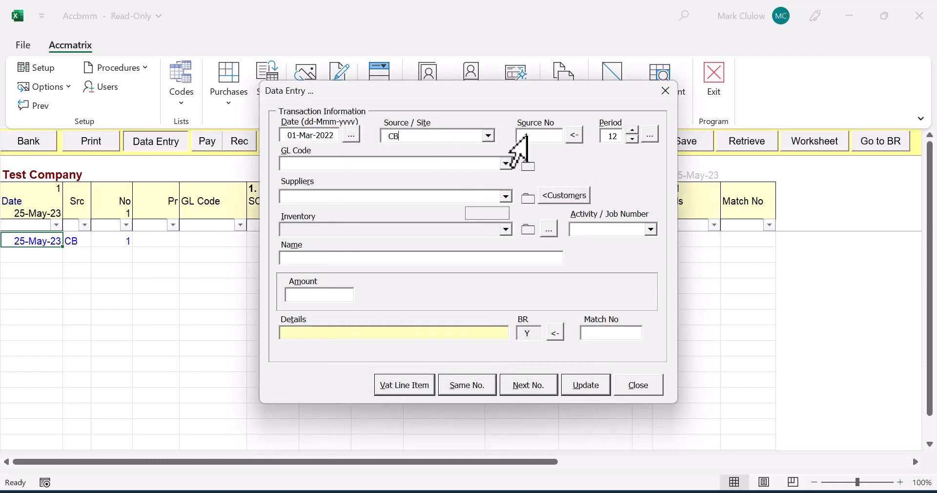
{"action": "left_click_drag", "start_coordinate": [541, 138], "coordinate": [508, 137]}
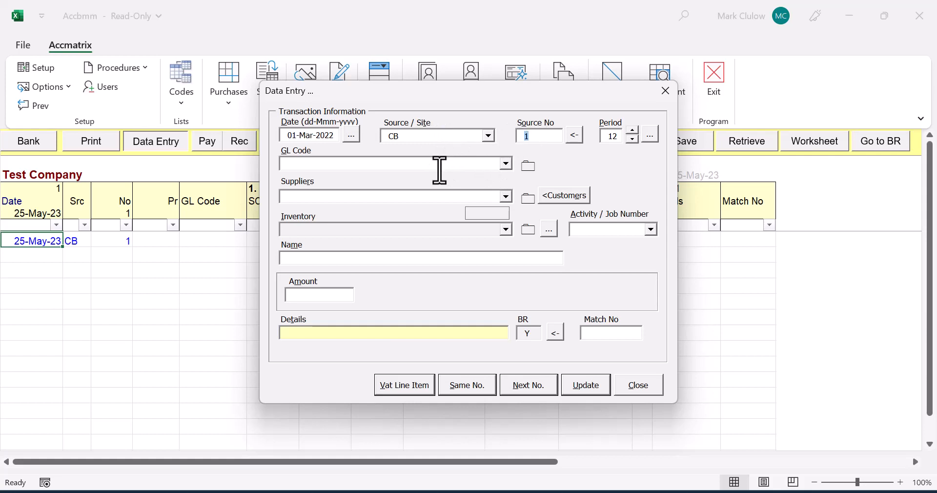
{"action": "left_click_drag", "start_coordinate": [617, 137], "coordinate": [591, 129]}
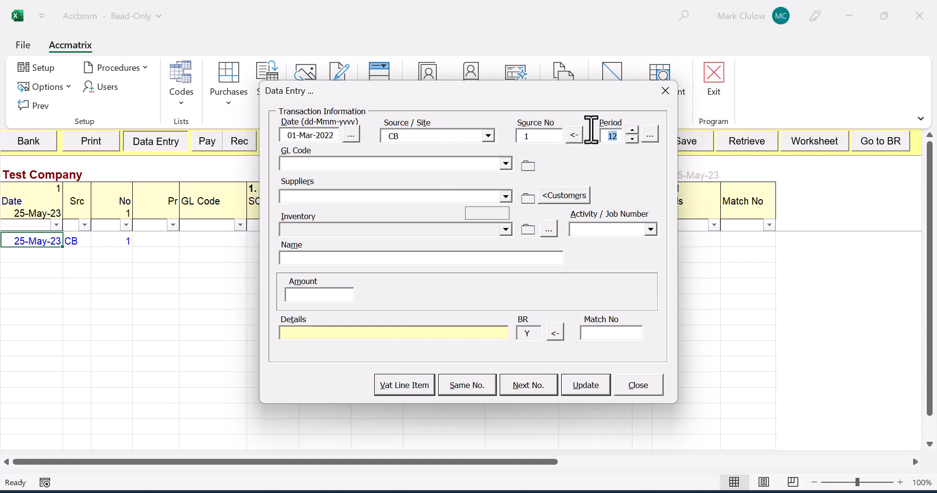
{"action": "type", "text": "1"}
Step: Enter E/I01 - Insurance directly as the transaction's GL code
{"action": "left_click", "coordinate": [356, 169]}
{"action": "type", "text": "E"}
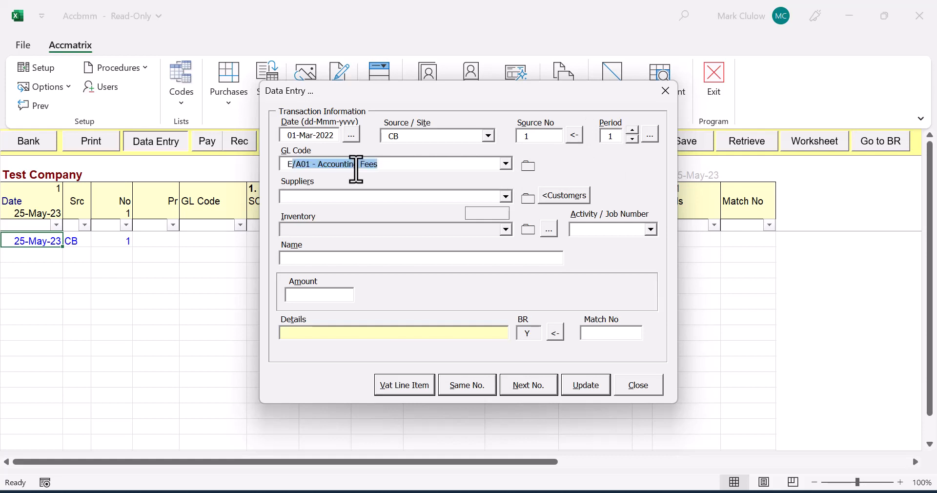
{"action": "type", "text": "/I01 - Insurance"}
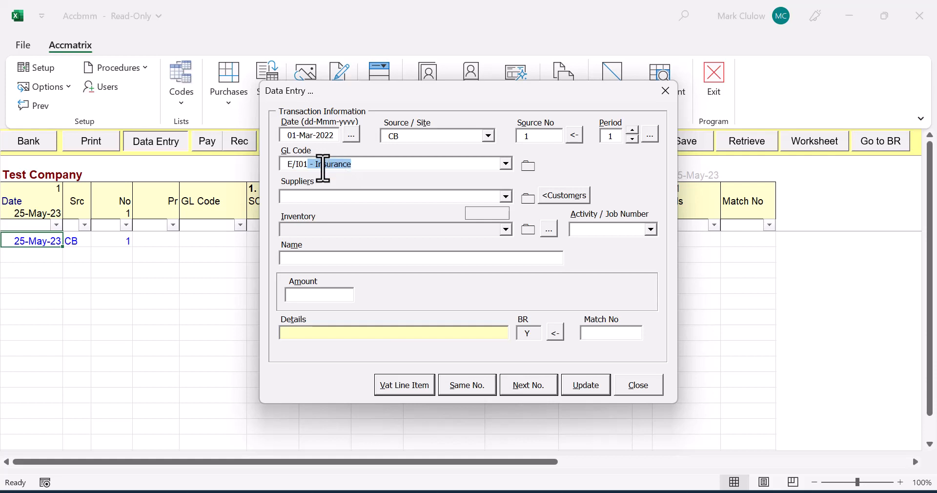
Step: Browse the full list of GL codes available for the transaction without changing the code
{"action": "left_click", "coordinate": [506, 164]}
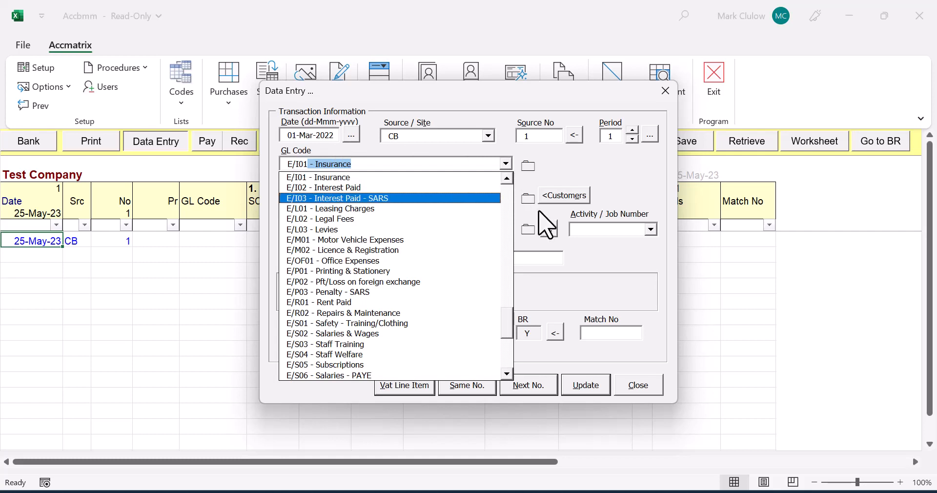
{"action": "left_click", "coordinate": [506, 199]}
{"action": "left_click", "coordinate": [505, 200]}
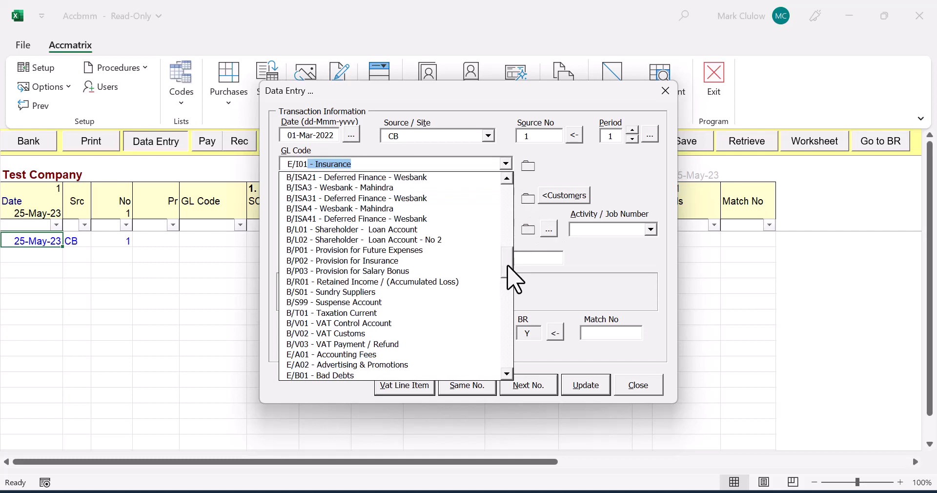
{"action": "left_click_drag", "start_coordinate": [509, 266], "coordinate": [502, 272]}
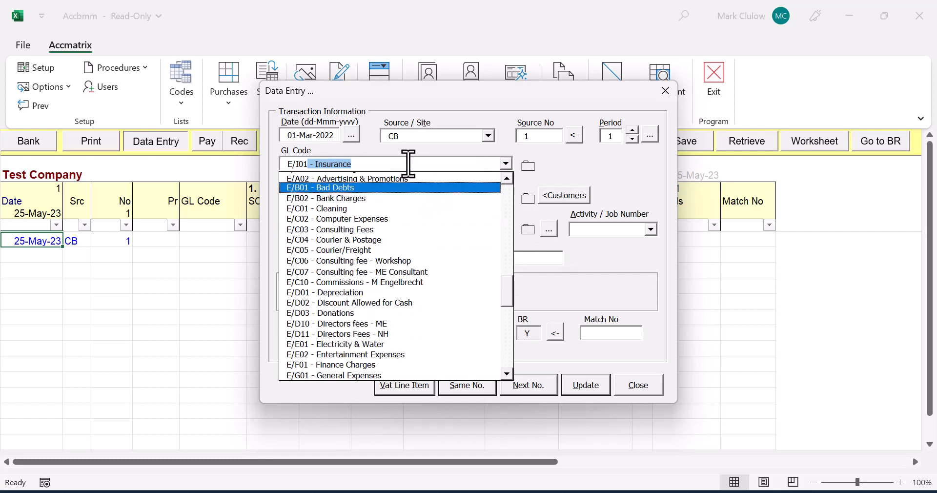
Step: Search the GL codes for "Insu" and choose E/I01 - Insurance from the filtered list
{"action": "left_click", "coordinate": [530, 168]}
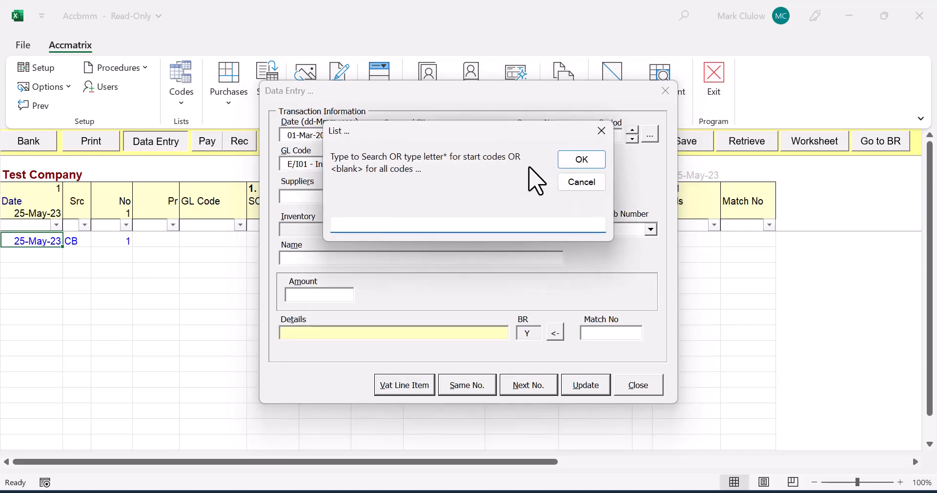
{"action": "type", "text": "Insu"}
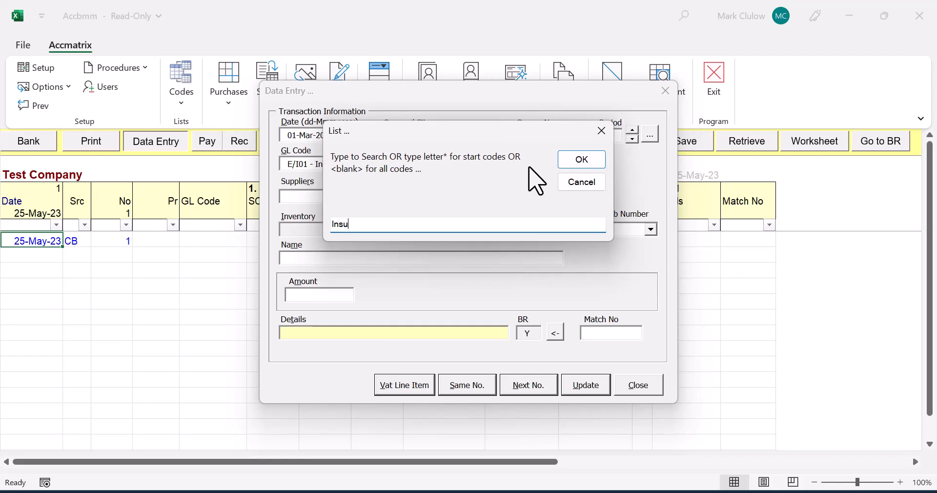
{"action": "left_click", "coordinate": [588, 159]}
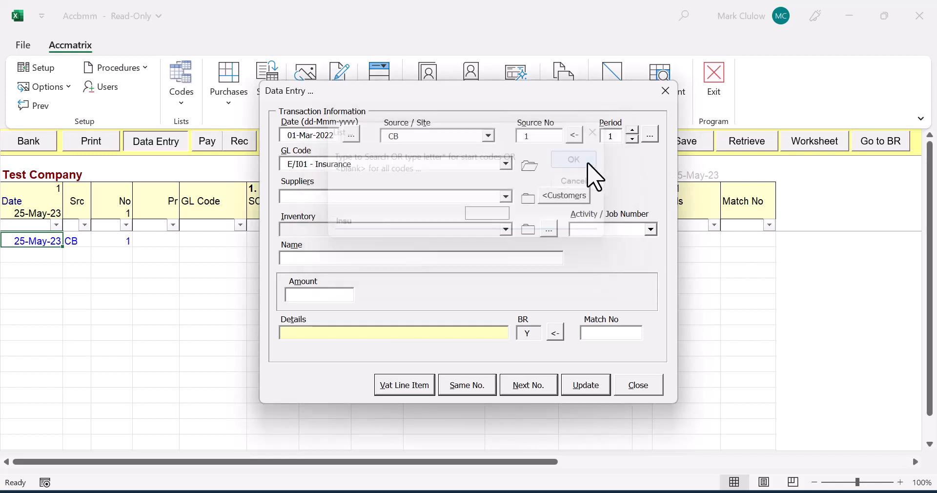
{"action": "left_click", "coordinate": [505, 165]}
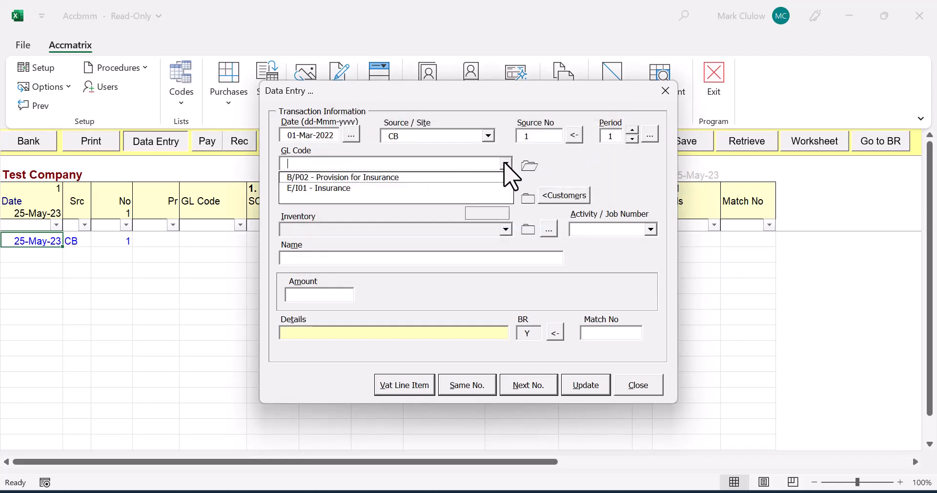
{"action": "left_click", "coordinate": [335, 189]}
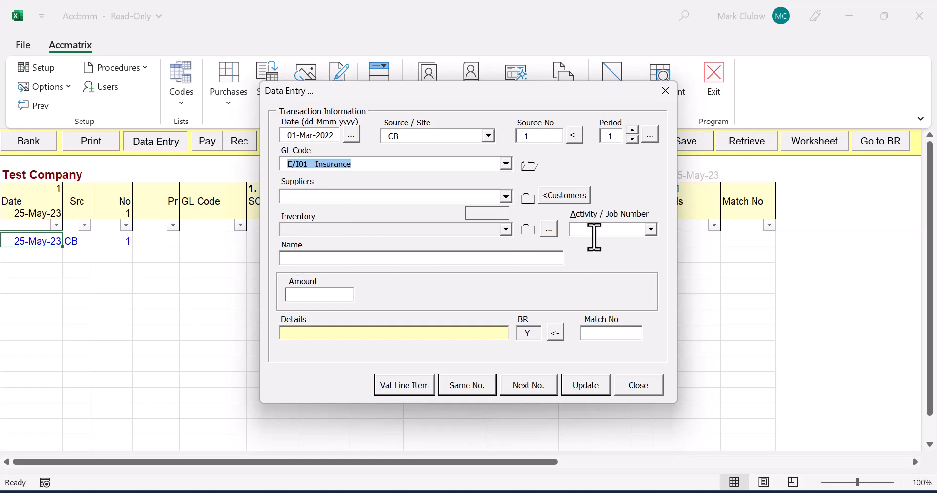
Step: Enter Brightrock as the transaction name and 659.19 as the amount
{"action": "left_click", "coordinate": [296, 259]}
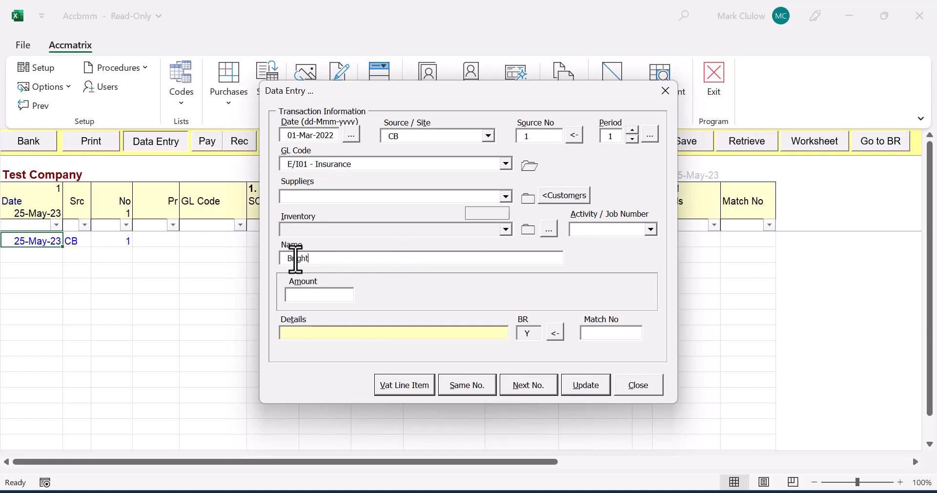
{"action": "left_click", "coordinate": [326, 295]}
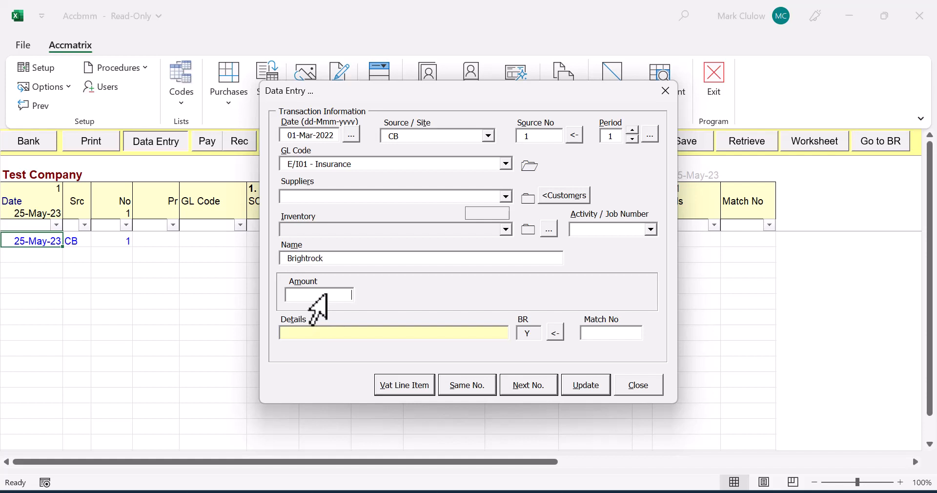
{"action": "type", "text": "659."}
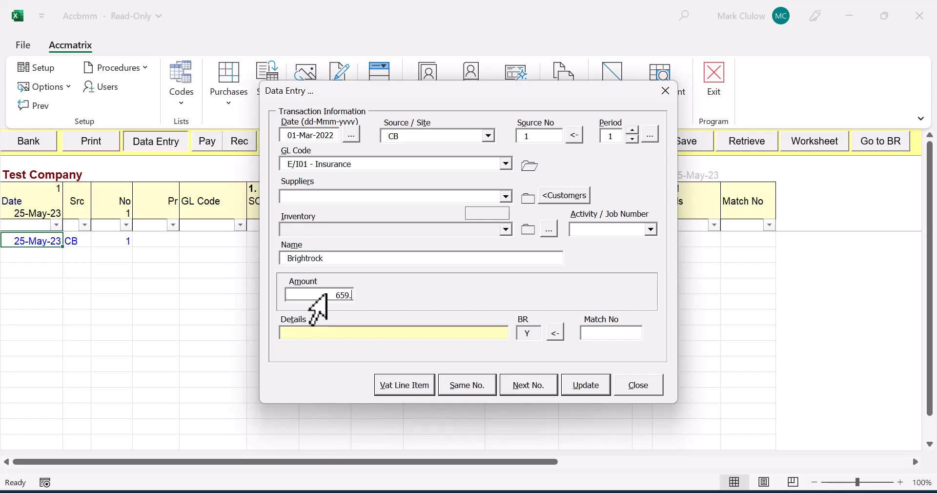
{"action": "type", "text": "19"}
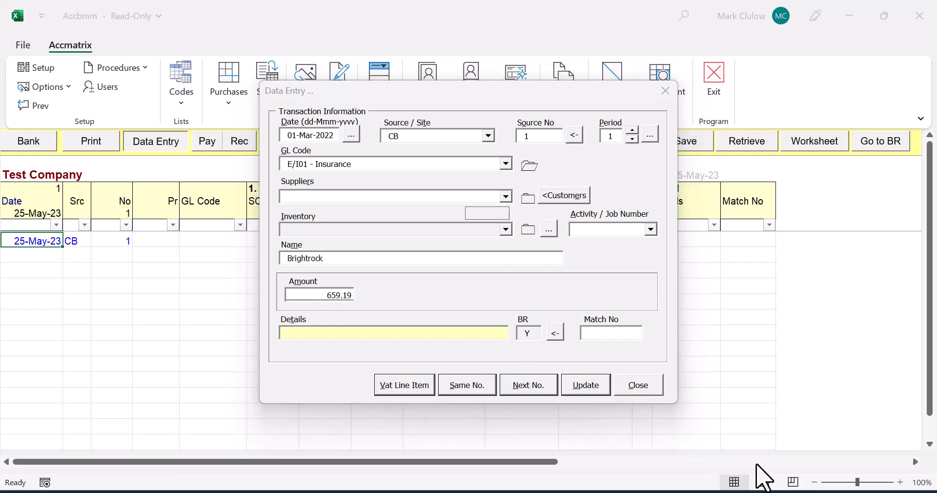
Step: Capture the Brightrock payment with a VAT line item, and clear the leftover number 2 Brightrock row from the worksheet
{"action": "left_click", "coordinate": [410, 393]}
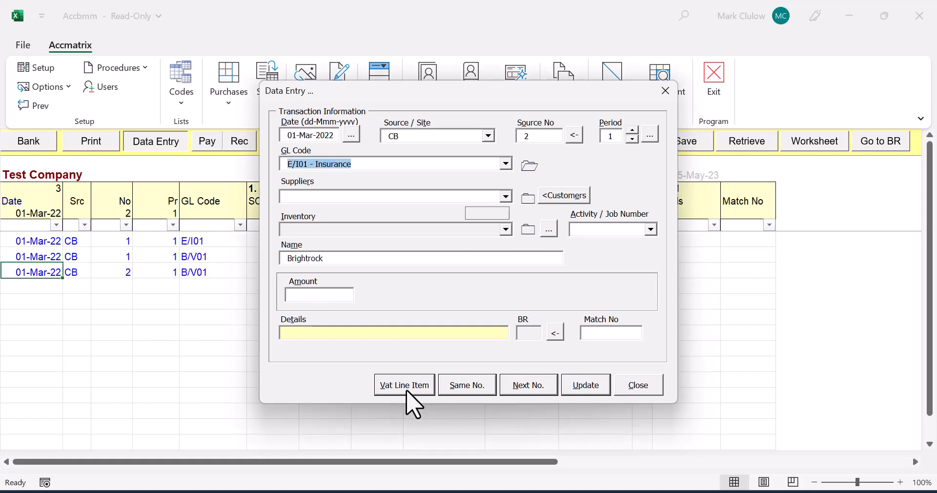
{"action": "left_click", "coordinate": [587, 385]}
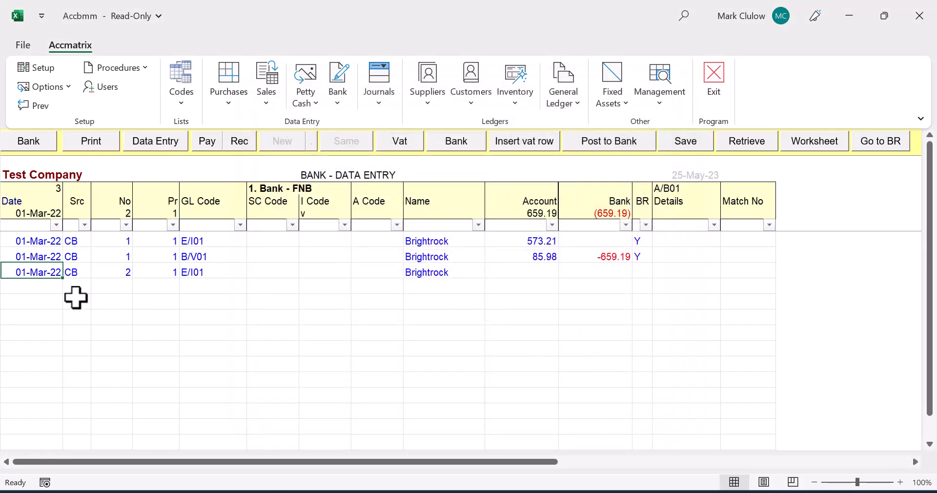
{"action": "left_click_drag", "start_coordinate": [63, 274], "coordinate": [694, 274]}
{"action": "key", "text": "Delete"}
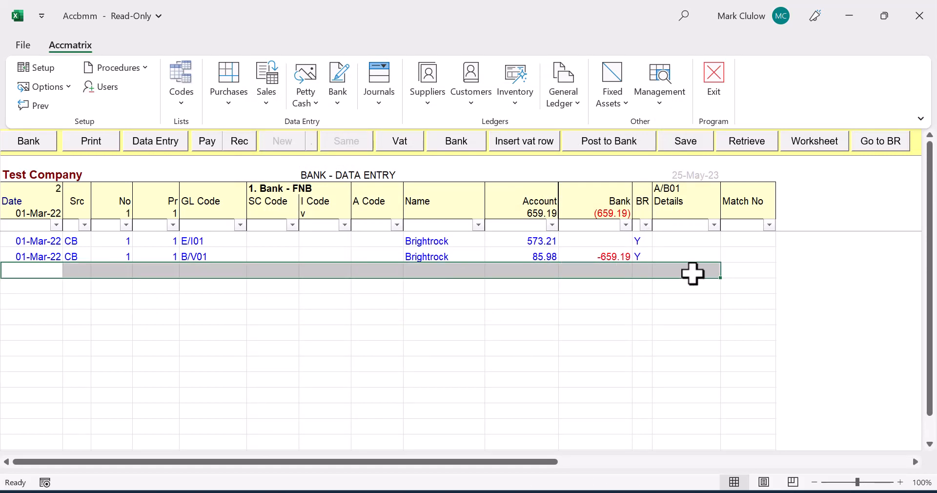
{"action": "left_click", "coordinate": [444, 252]}
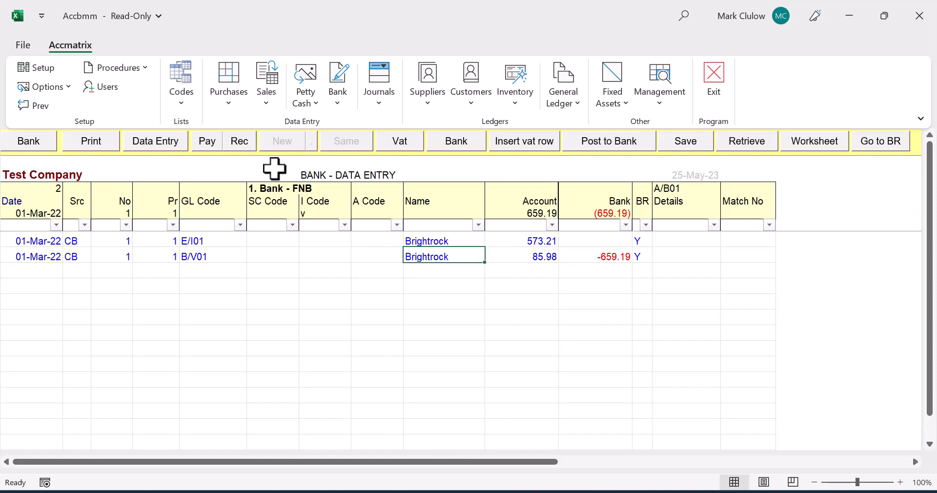
Step: Capture transaction number 2 with GL code E/C02 - Computer Expenses, name Alpha Stationery and amount 3689
{"action": "left_click", "coordinate": [154, 141]}
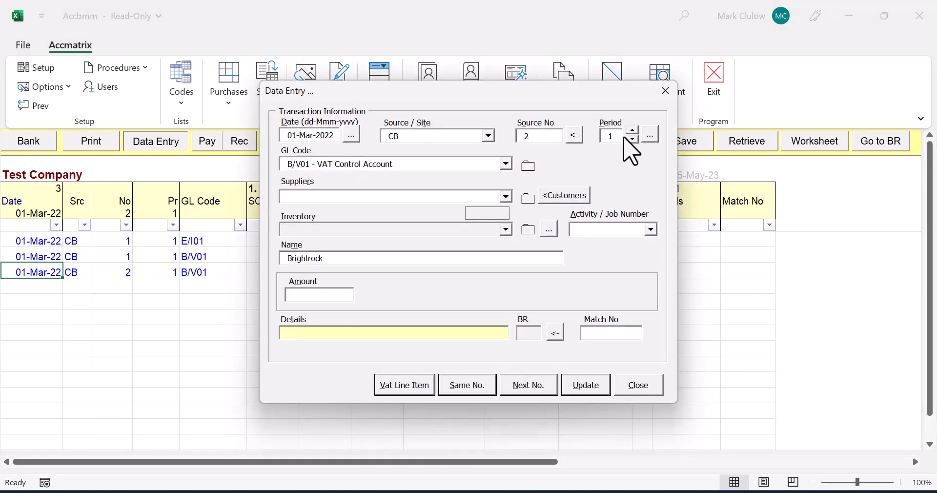
{"action": "left_click_drag", "start_coordinate": [437, 169], "coordinate": [1, 154]}
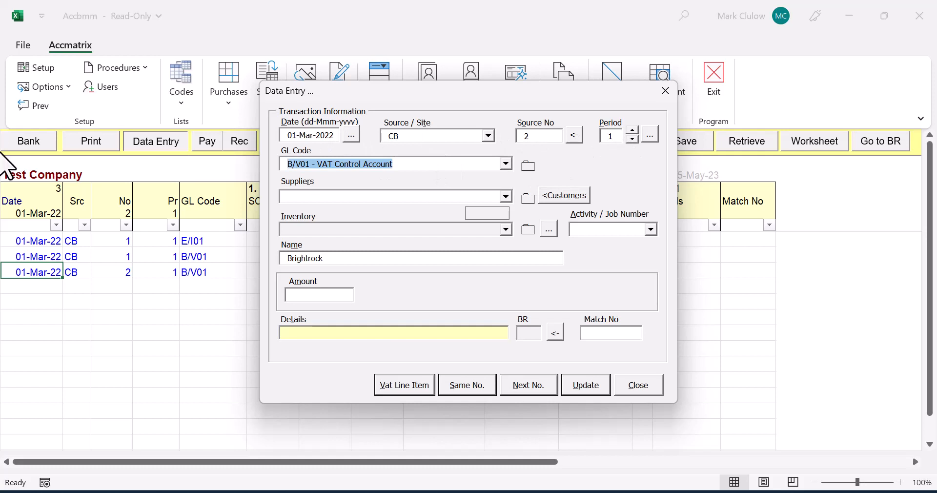
{"action": "type", "text": "E/"}
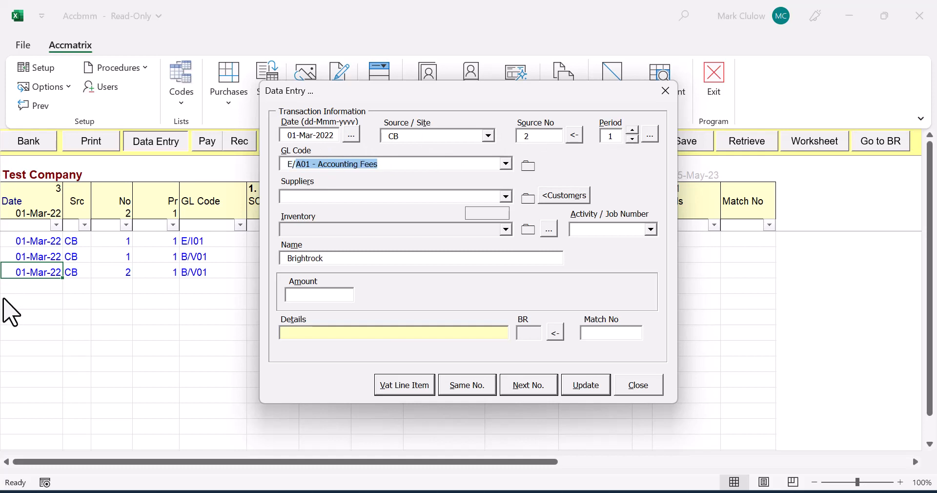
{"action": "type", "text": "C02 - Computer Expenses"}
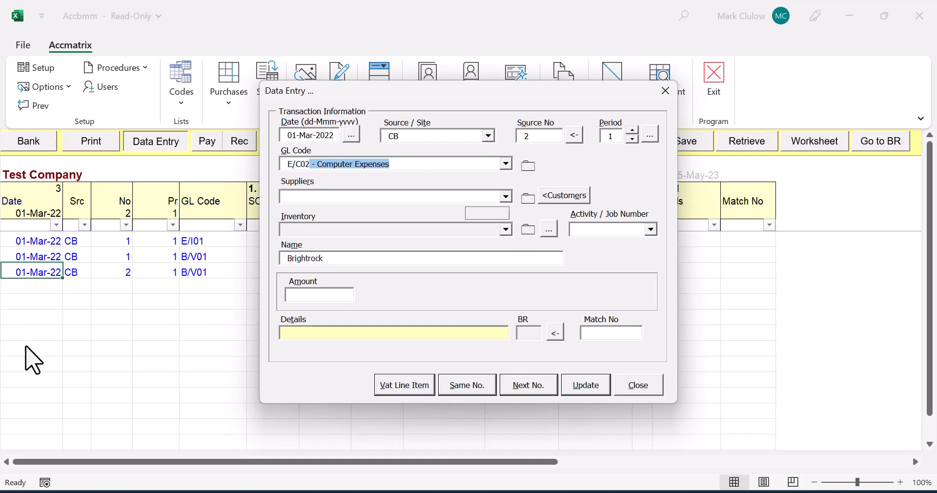
{"action": "left_click", "coordinate": [336, 259]}
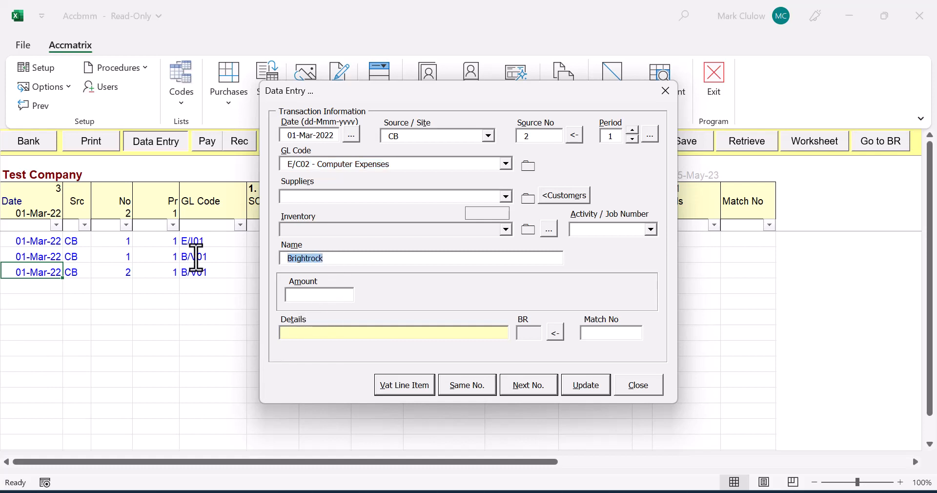
{"action": "type", "text": "Alpha Stationery"}
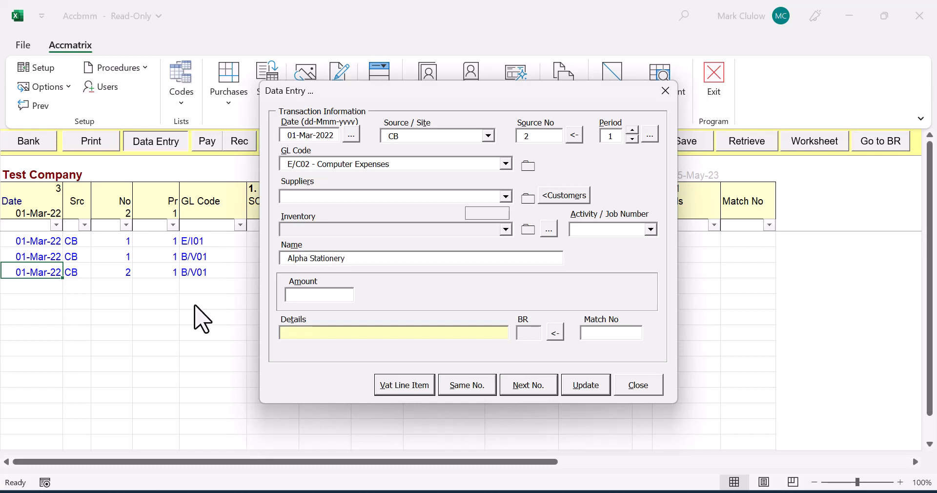
{"action": "left_click", "coordinate": [322, 295]}
{"action": "type", "text": "3689"}
{"action": "left_click", "coordinate": [587, 387]}
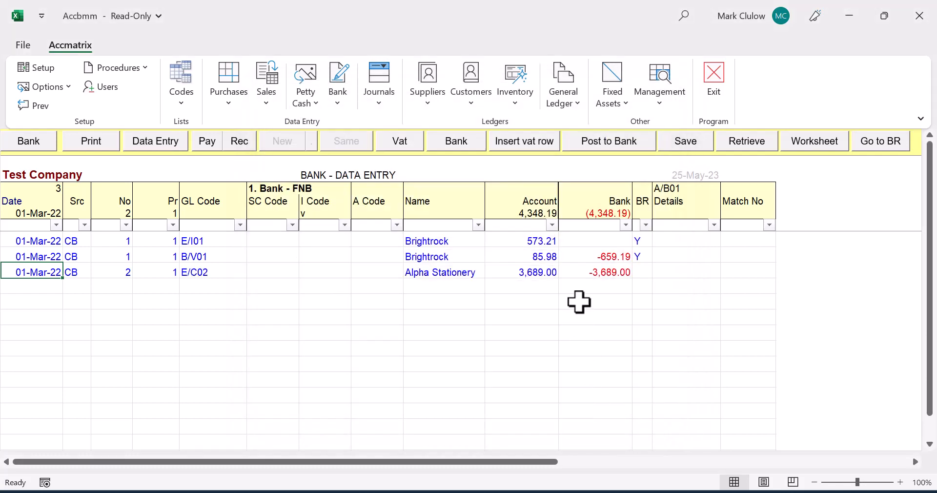
Step: Try adding a VAT line directly to the Alpha Stationery transaction, and clear the added B/V01 row
{"action": "left_click", "coordinate": [461, 272]}
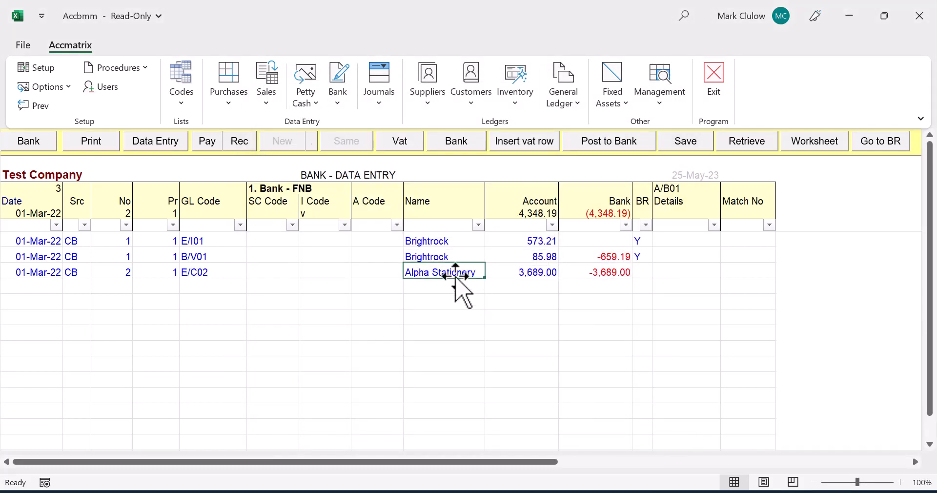
{"action": "left_click", "coordinate": [324, 271]}
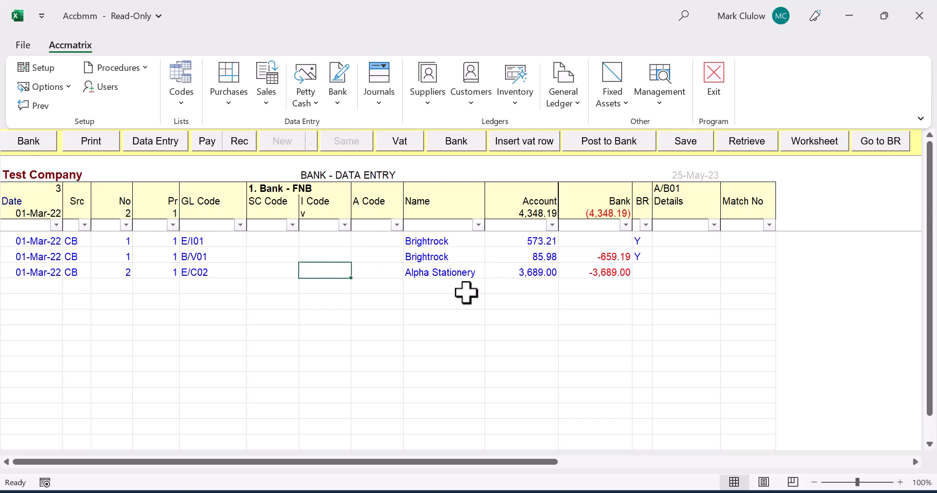
{"action": "left_click", "coordinate": [400, 143]}
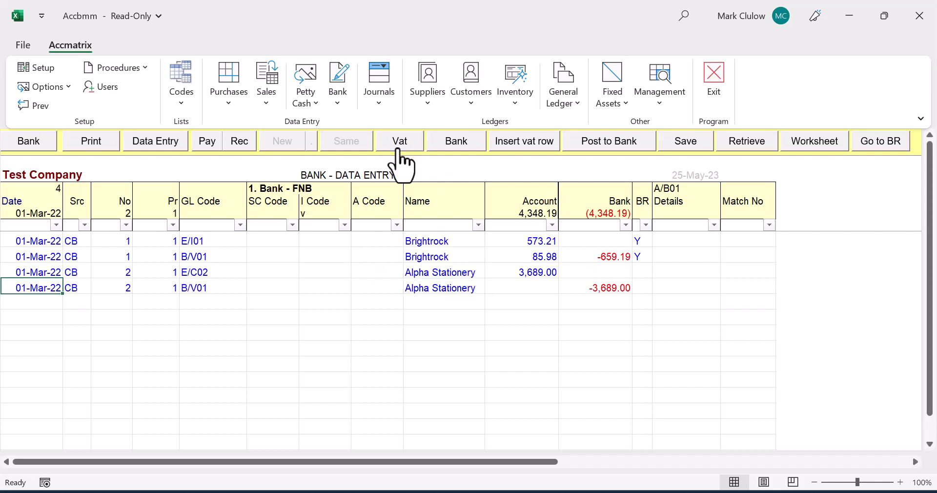
{"action": "left_click", "coordinate": [540, 286]}
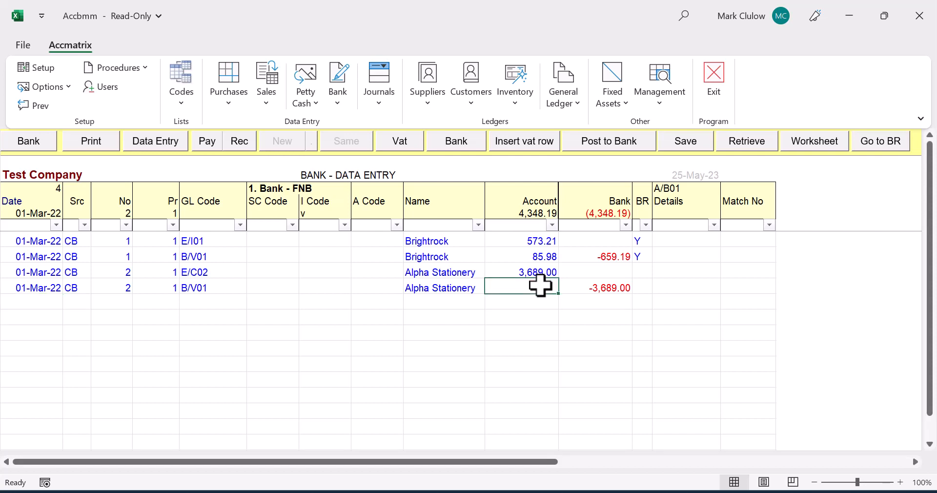
{"action": "left_click_drag", "start_coordinate": [46, 290], "coordinate": [748, 292]}
{"action": "key", "text": "Delete"}
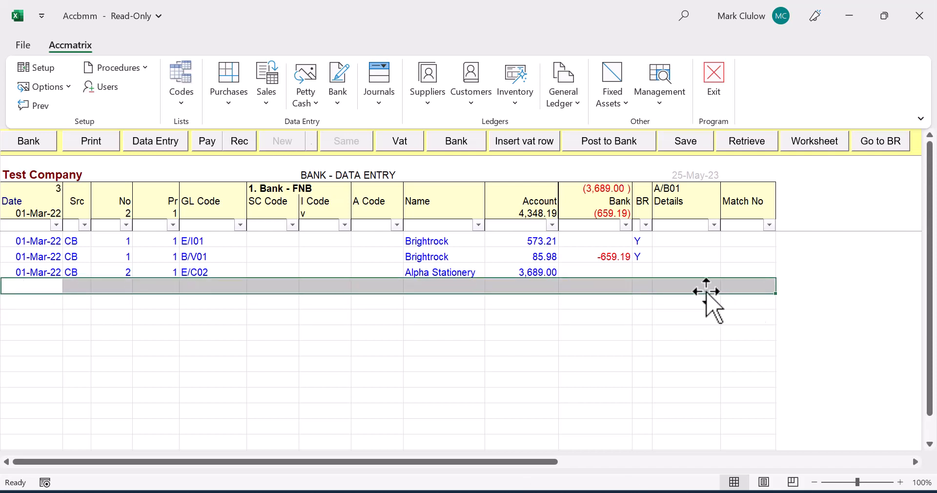
Step: Mark the Alpha Stationery E/C02 row with v in the I Code column and insert its VAT row
{"action": "left_click", "coordinate": [324, 272]}
{"action": "type", "text": "v"}
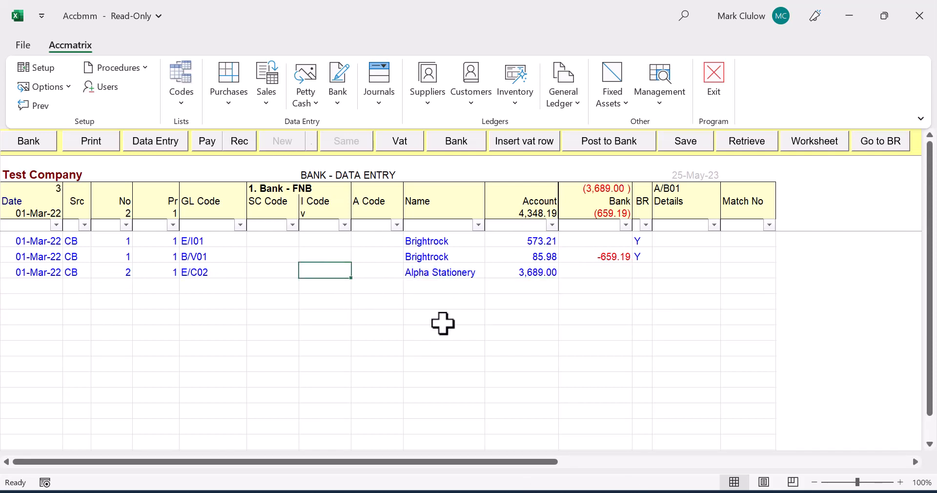
{"action": "left_click", "coordinate": [399, 346]}
{"action": "left_click", "coordinate": [210, 272]}
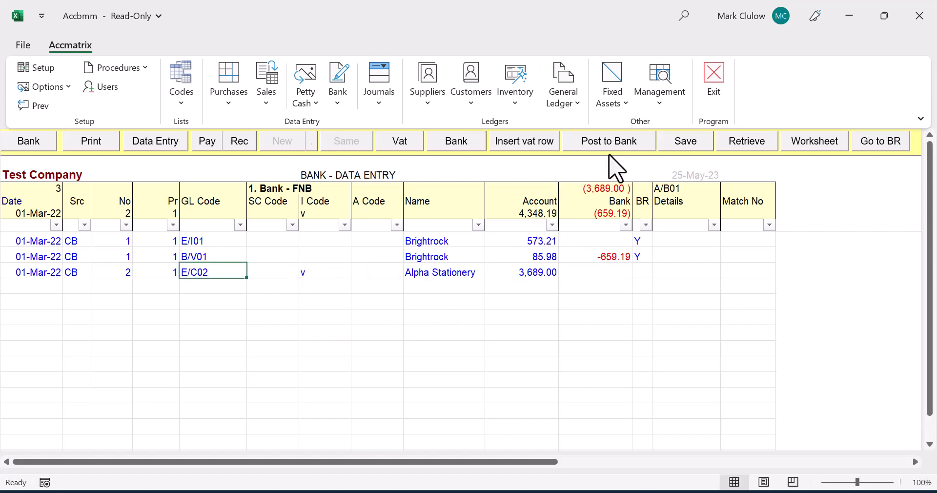
{"action": "left_click", "coordinate": [518, 147]}
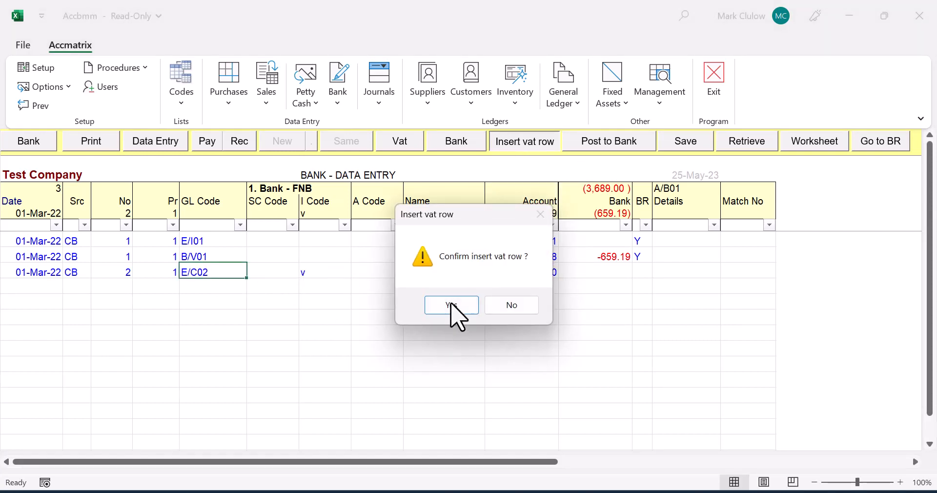
{"action": "left_click", "coordinate": [449, 306]}
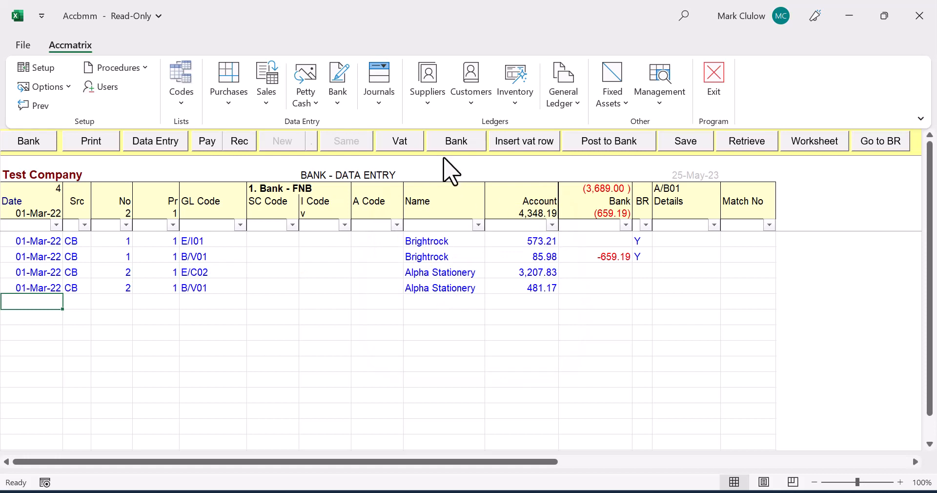
Step: Fill in the bank amount for the Alpha Stationery transaction and mark its B/V01 row Y in the BR column
{"action": "left_click", "coordinate": [462, 142]}
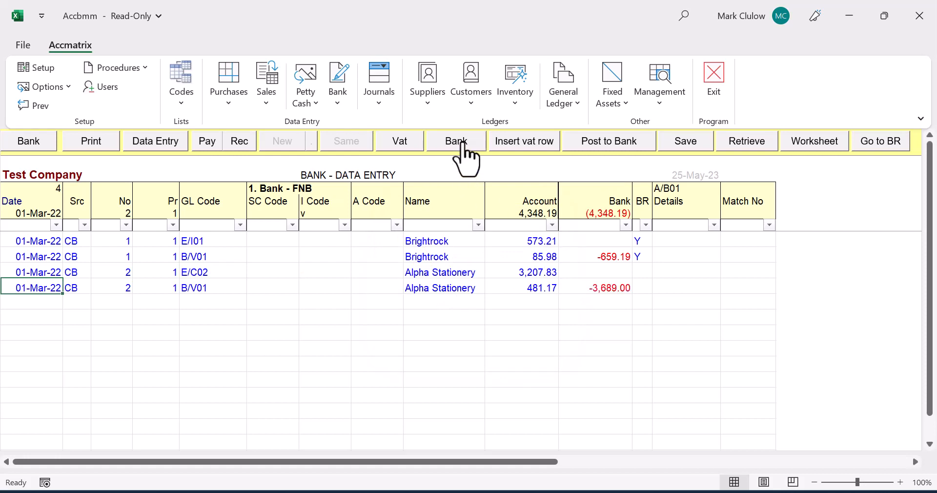
{"action": "left_click", "coordinate": [649, 286]}
{"action": "type", "text": "Y"}
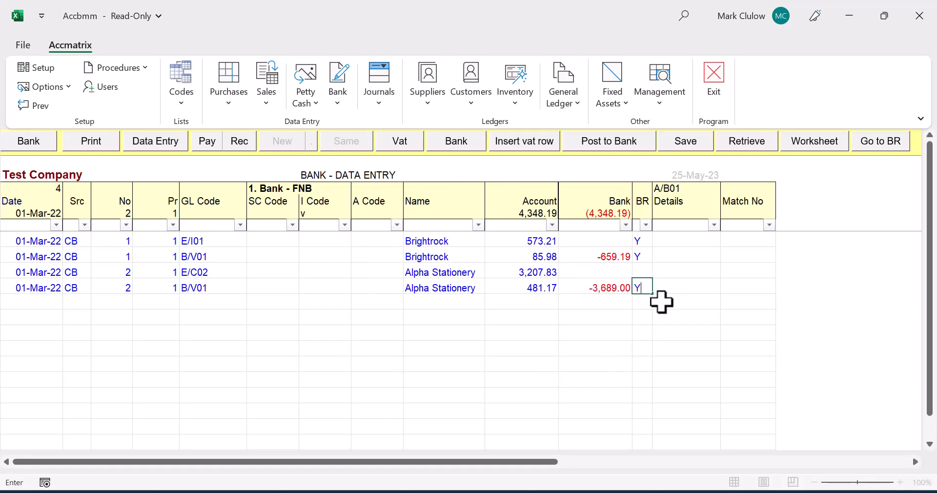
{"action": "key", "text": "Return"}
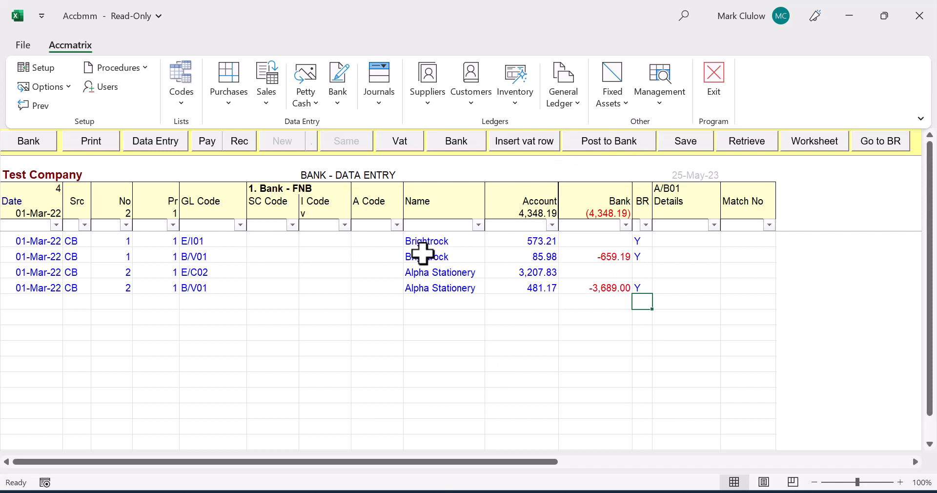
{"action": "left_click_drag", "start_coordinate": [522, 242], "coordinate": [532, 289]}
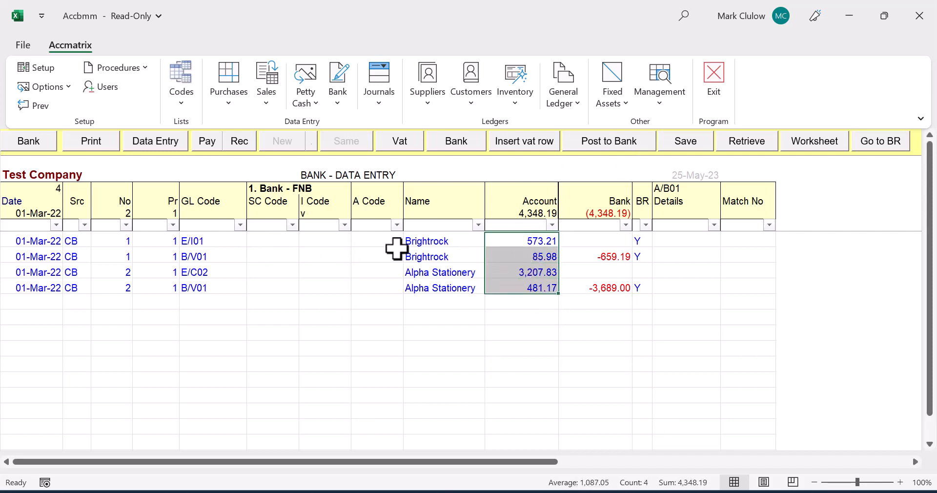
{"action": "left_click_drag", "start_coordinate": [226, 240], "coordinate": [224, 291]}
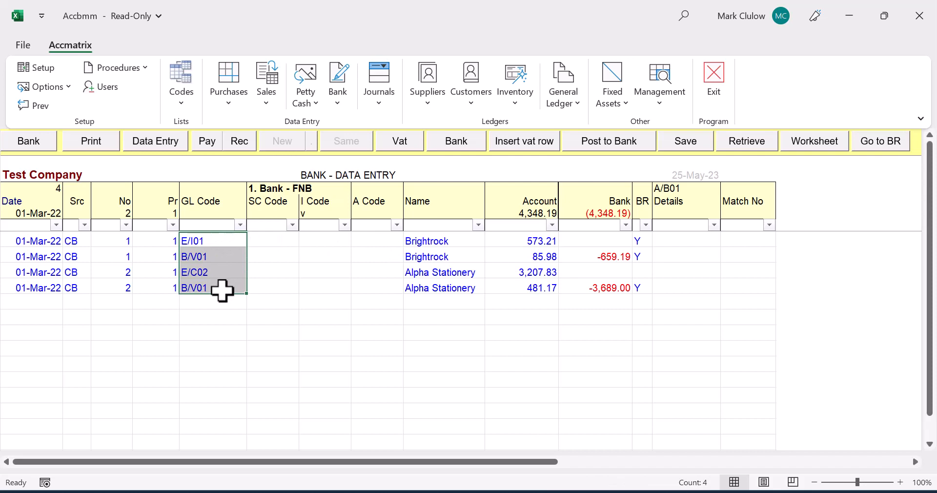
{"action": "left_click_drag", "start_coordinate": [614, 241], "coordinate": [616, 259]}
{"action": "left_click", "coordinate": [611, 288]}
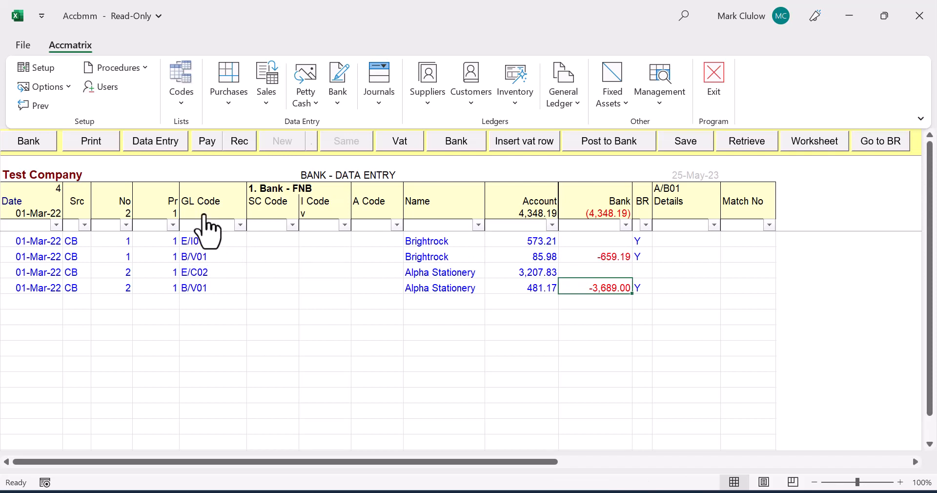
Step: Start a new payment entry with CB as the source and 1 as the payment number
{"action": "left_click", "coordinate": [209, 147]}
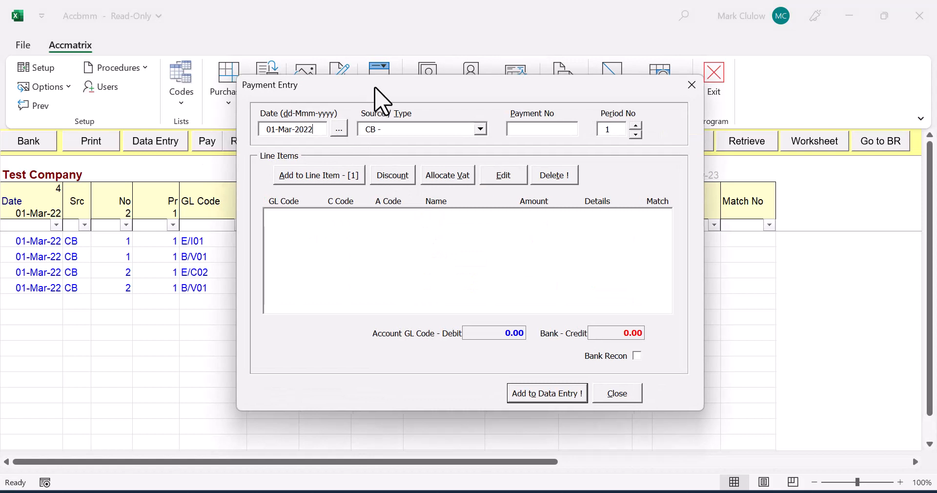
{"action": "left_click_drag", "start_coordinate": [375, 88], "coordinate": [411, 102]}
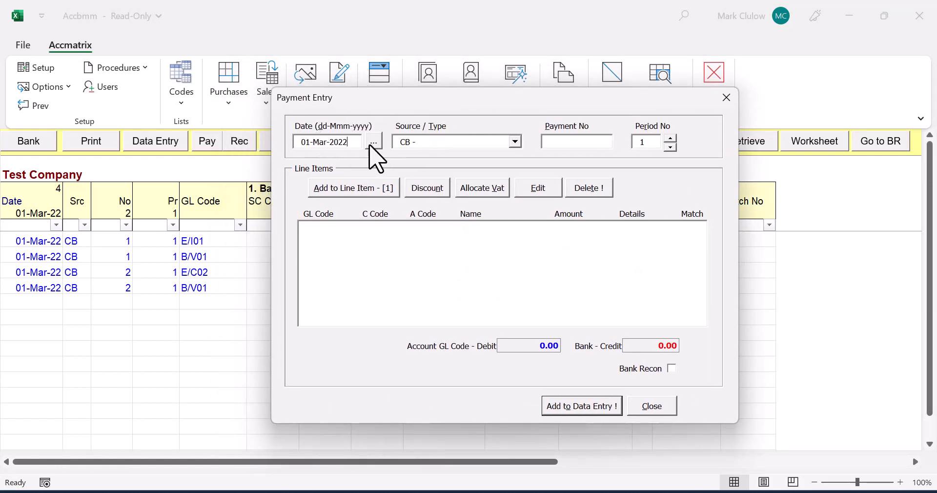
{"action": "left_click", "coordinate": [515, 141]}
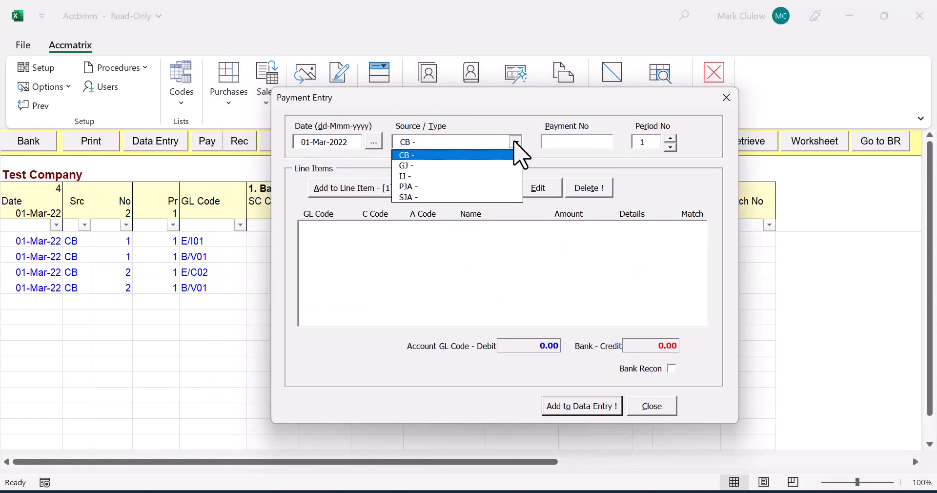
{"action": "left_click", "coordinate": [516, 142]}
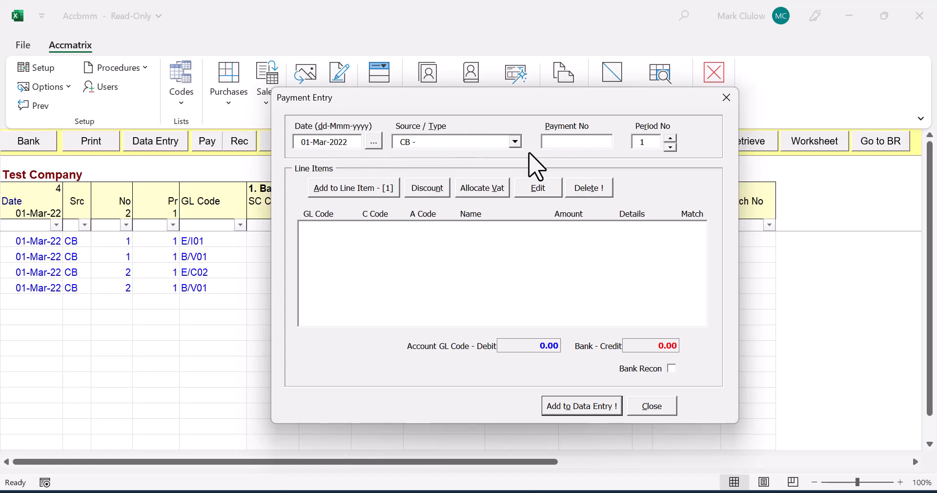
{"action": "type", "text": "1"}
Step: Start line item 1 of the payment with GL code E/I01 - Insurance and the name Brightrock
{"action": "left_click", "coordinate": [363, 194]}
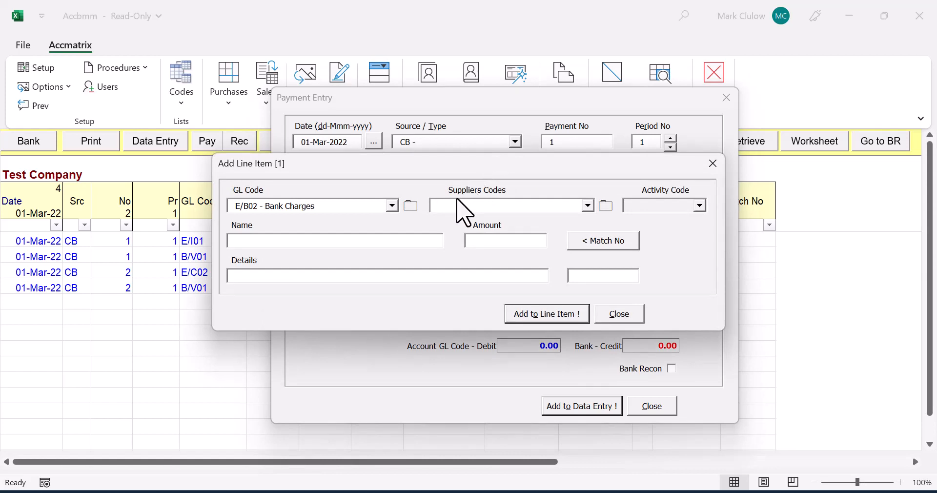
{"action": "type", "text": "E."}
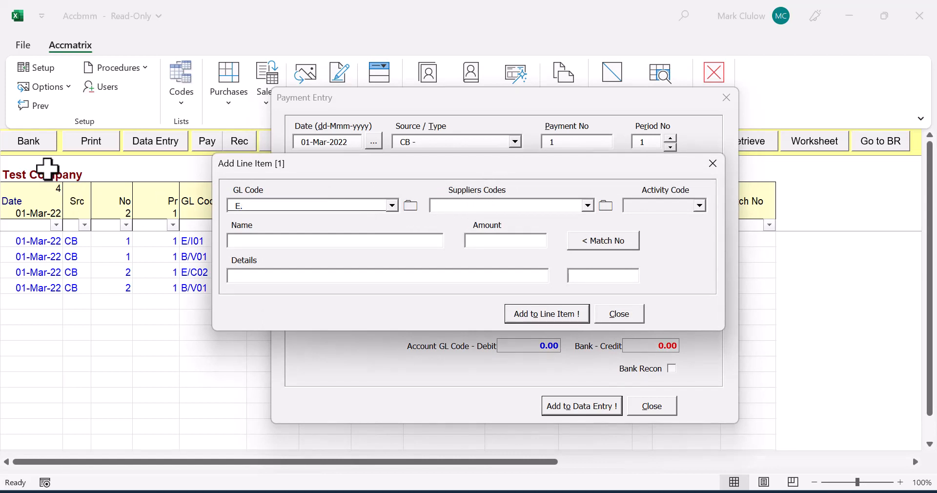
{"action": "key", "text": "BackSpace"}
{"action": "type", "text": "/I01 - Insurance"}
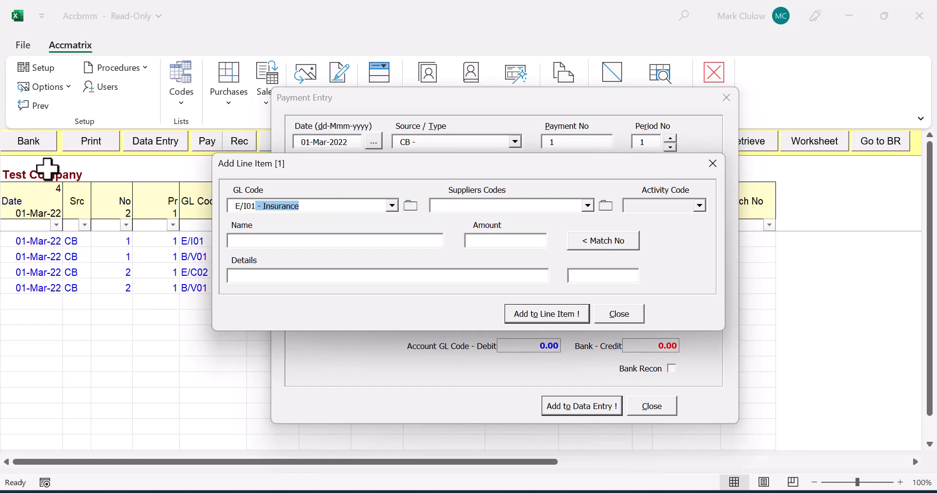
{"action": "left_click", "coordinate": [287, 241]}
{"action": "type", "text": "Brightrock"}
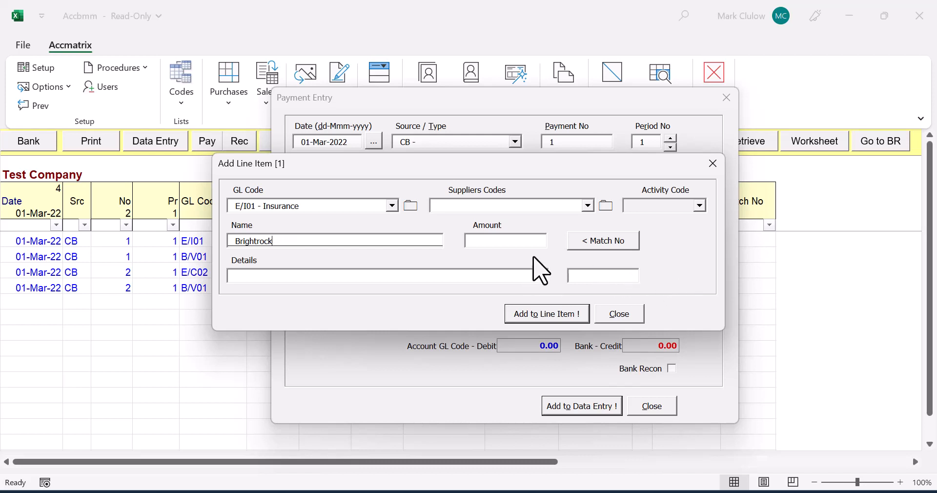
Step: Set the line item's amount to 659.19 and details to "Insurace motor vehicle", and add it to the payment
{"action": "left_click", "coordinate": [501, 240]}
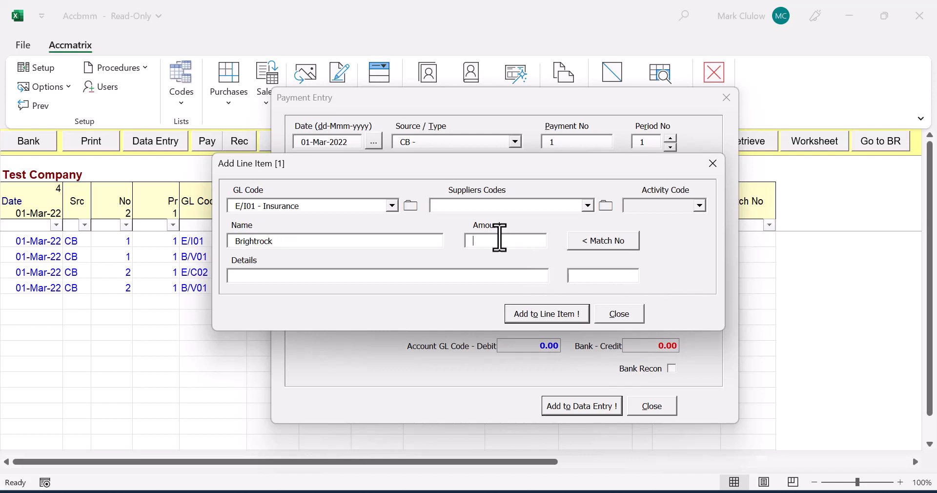
{"action": "type", "text": "659.19"}
{"action": "left_click", "coordinate": [350, 276]}
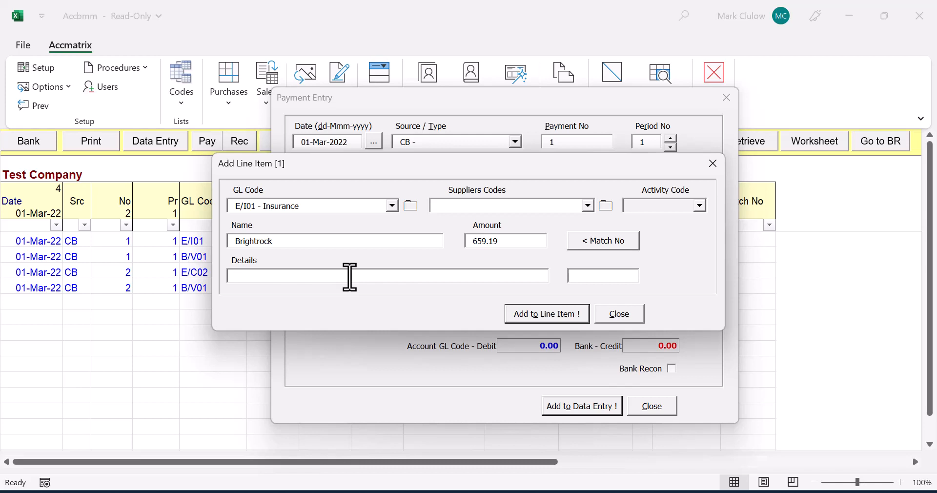
{"action": "type", "text": "Insurace motor vehi"}
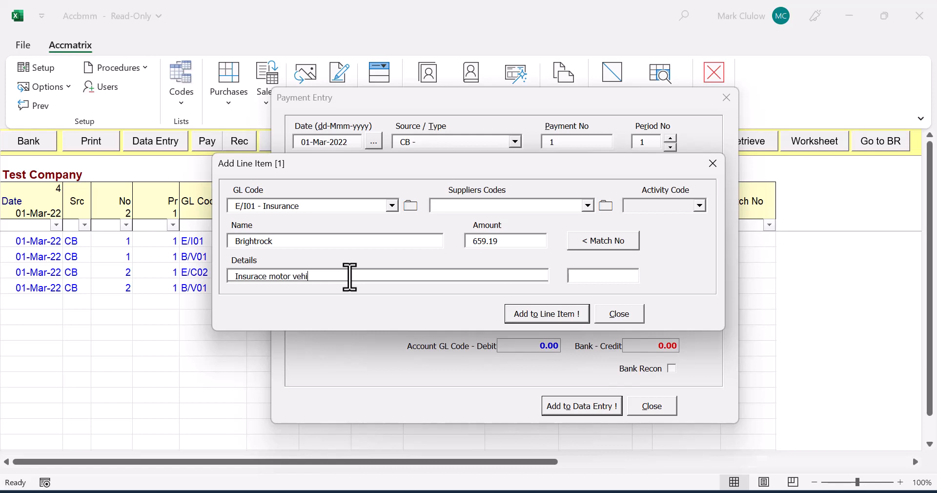
{"action": "type", "text": "e"}
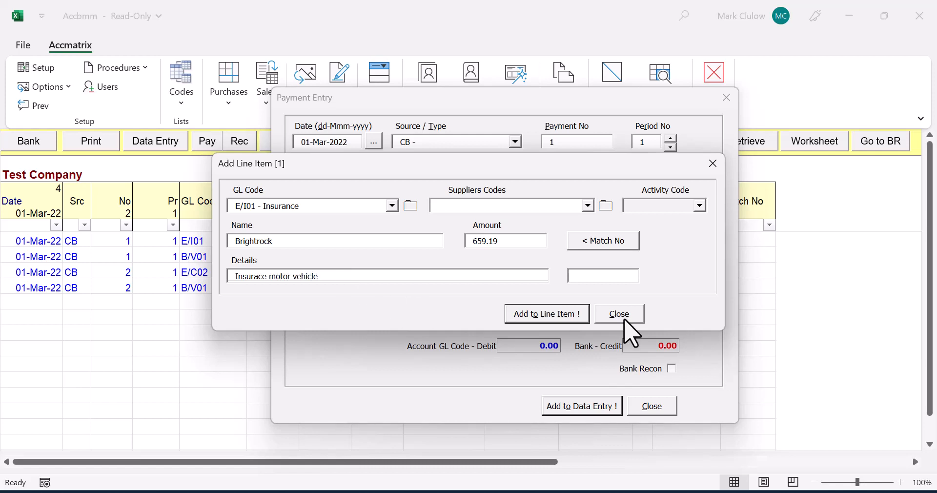
{"action": "left_click", "coordinate": [525, 314]}
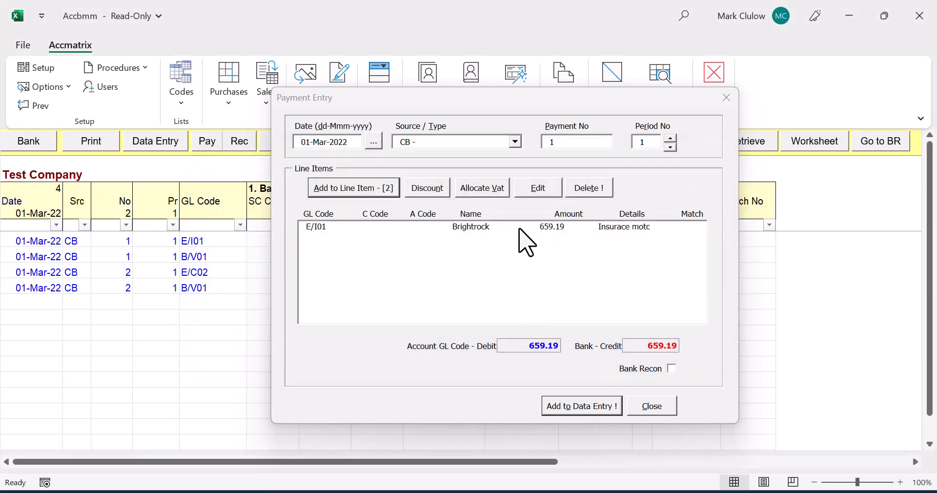
Step: Allocate VAT on the Brightrock line item, add the payment to the data entry worksheet, and highlight its two new rows
{"action": "left_click", "coordinate": [500, 191]}
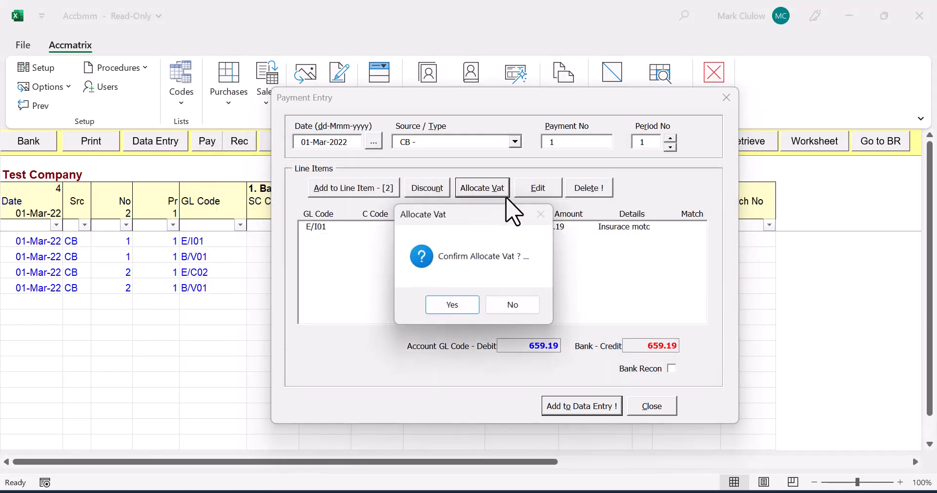
{"action": "left_click", "coordinate": [452, 305]}
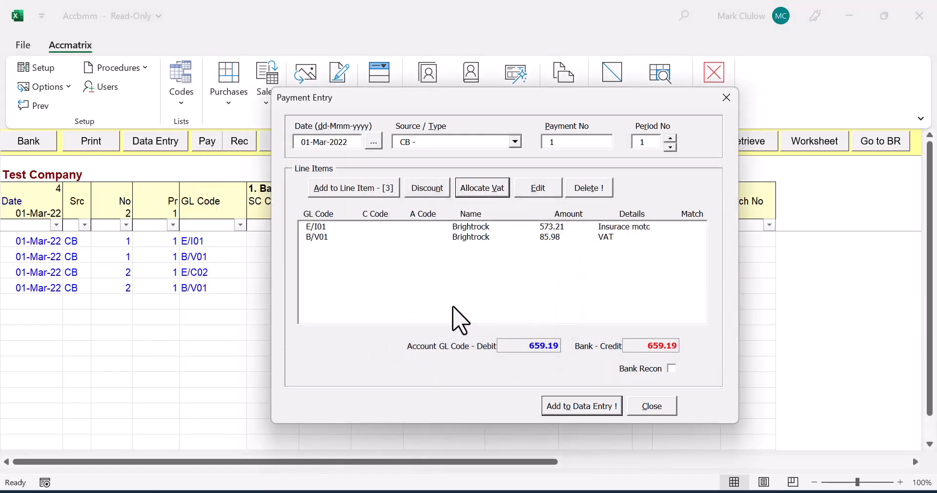
{"action": "left_click", "coordinate": [587, 410]}
{"action": "left_click", "coordinate": [523, 307]}
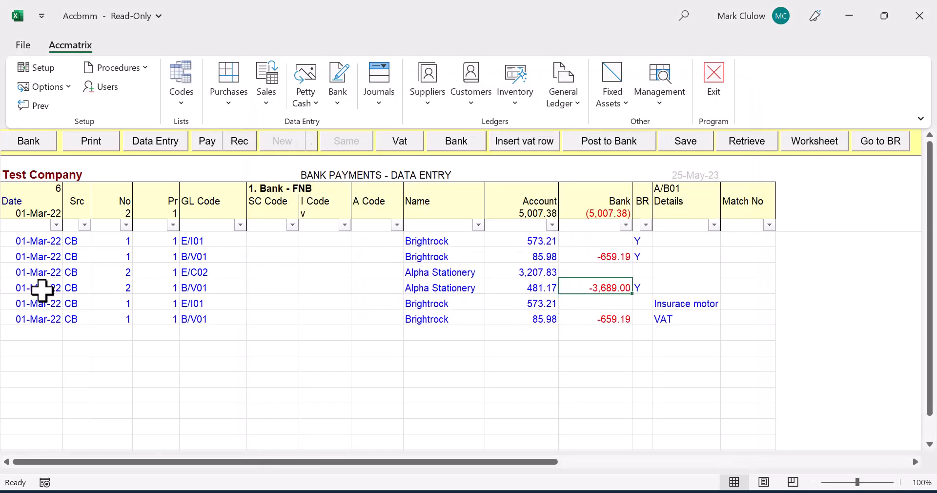
{"action": "left_click_drag", "start_coordinate": [37, 304], "coordinate": [728, 324]}
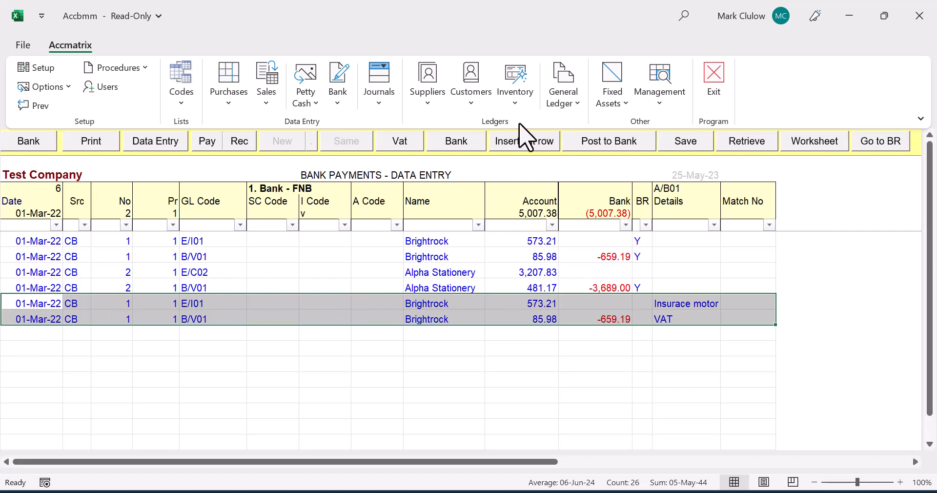
Step: Open the bank reconciliation and look over the balance per bank statement and the listed transactions
{"action": "left_click", "coordinate": [340, 106]}
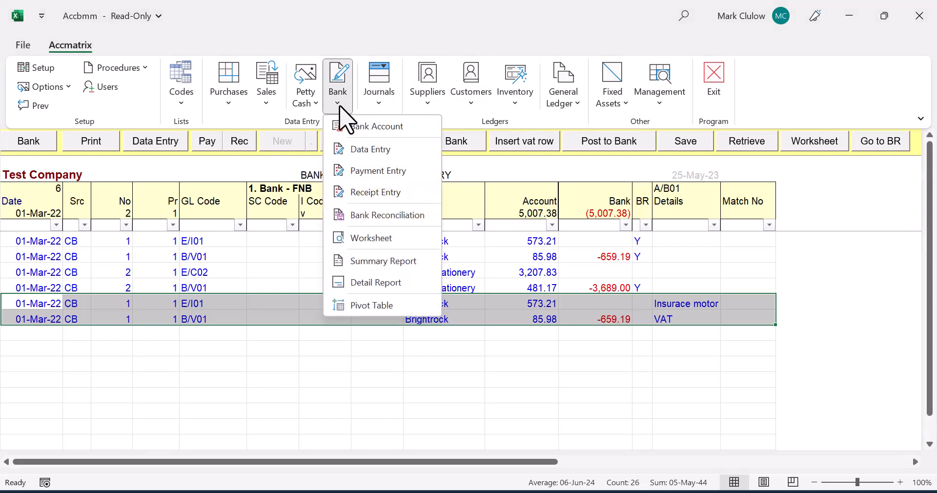
{"action": "left_click", "coordinate": [374, 215]}
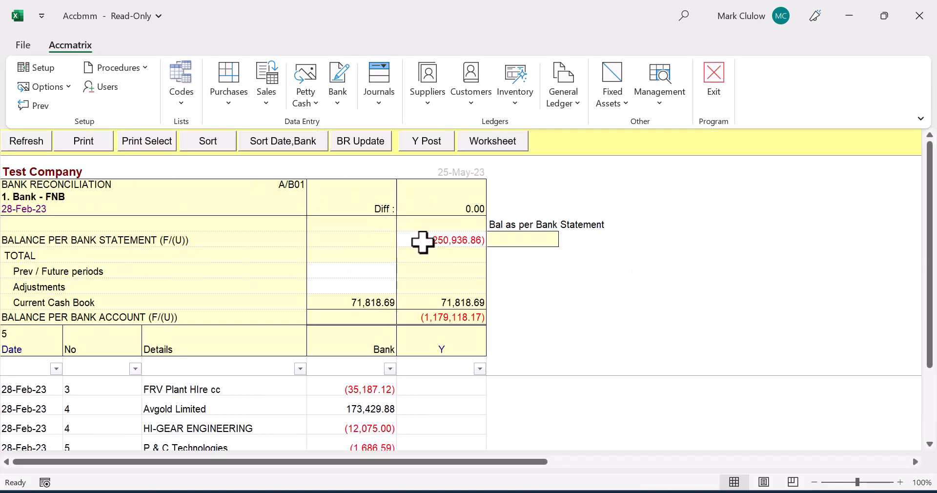
{"action": "left_click", "coordinate": [437, 240]}
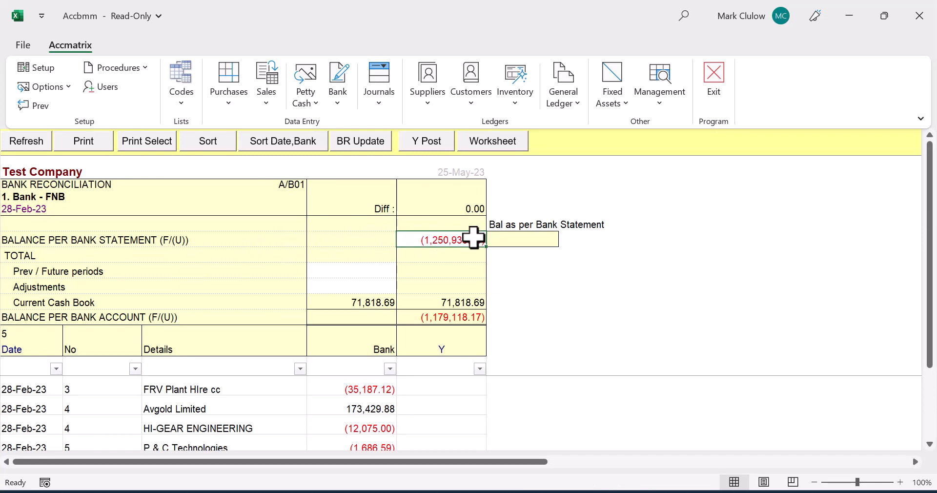
{"action": "scroll", "coordinate": [339, 341], "scroll_direction": "down", "scroll_amount": 5}
{"action": "scroll", "coordinate": [339, 342], "scroll_direction": "up", "scroll_amount": 5}
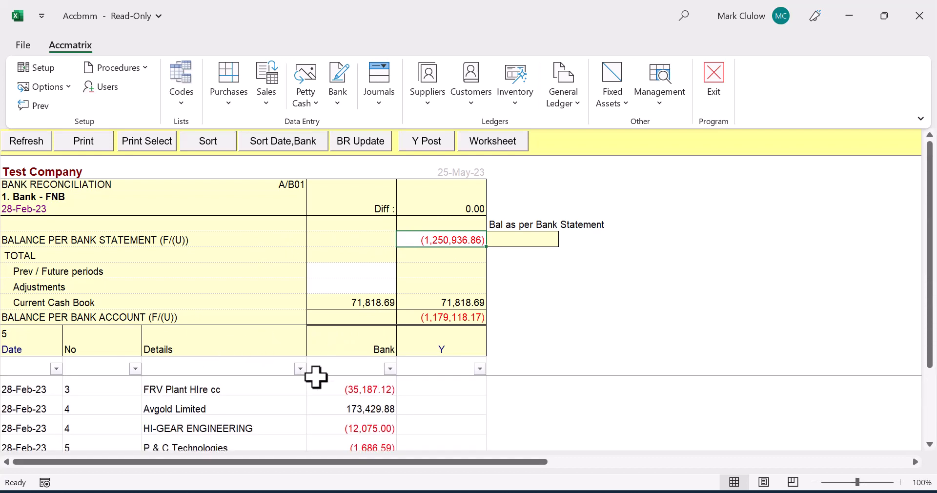
Step: Mark the FRV Plant HIre cc transaction with Y and post it to update the balance per bank statement
{"action": "left_click", "coordinate": [435, 384]}
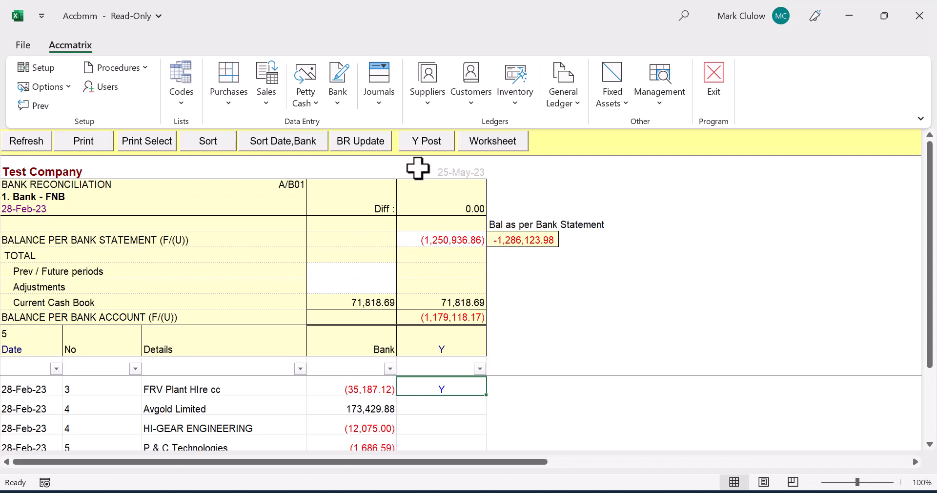
{"action": "left_click", "coordinate": [429, 146]}
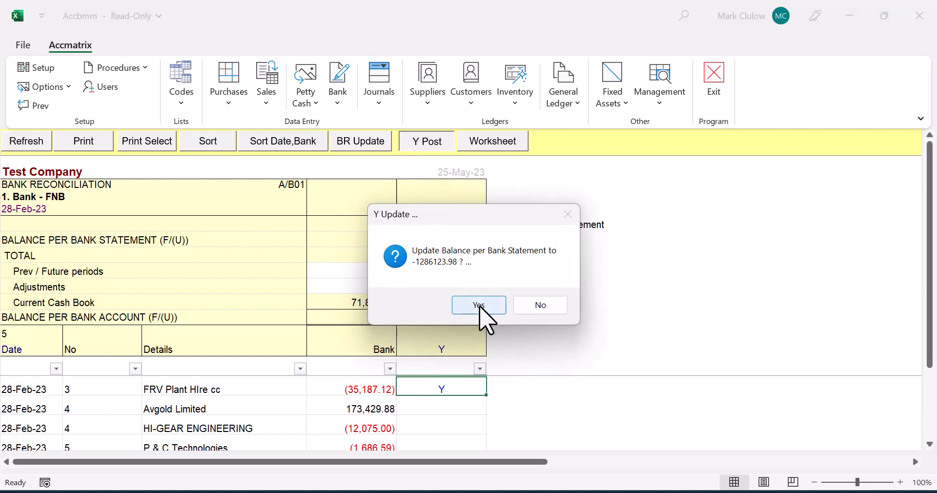
{"action": "left_click", "coordinate": [479, 305]}
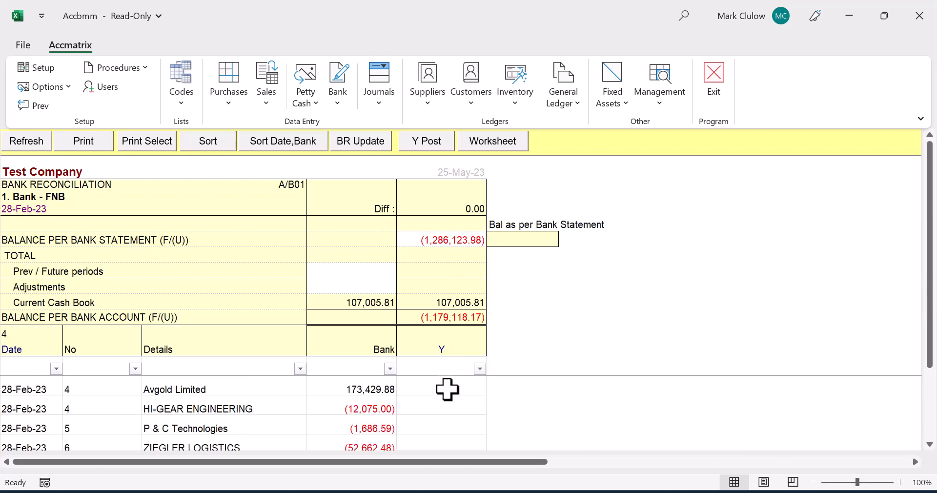
Step: Return to the main screen, open bank data entry again, and close the entry form to leave a blank worksheet
{"action": "left_click", "coordinate": [41, 106]}
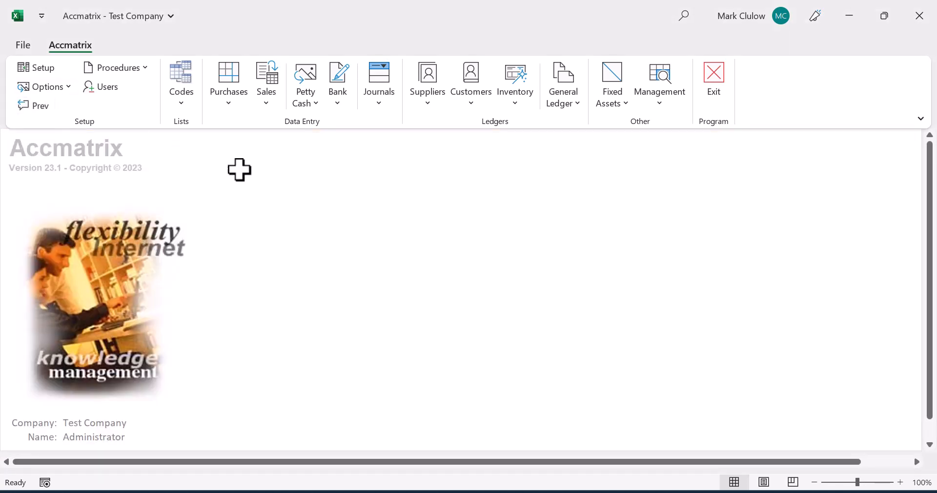
{"action": "left_click", "coordinate": [338, 105]}
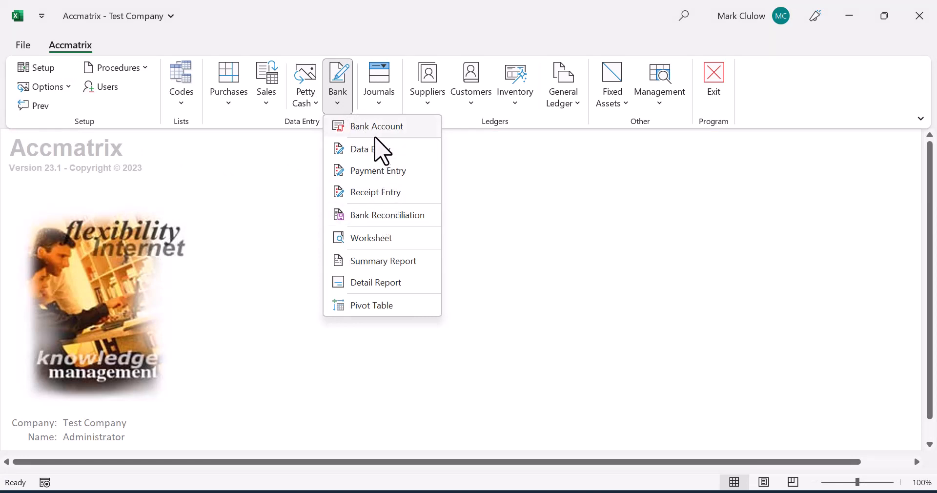
{"action": "left_click", "coordinate": [341, 111]}
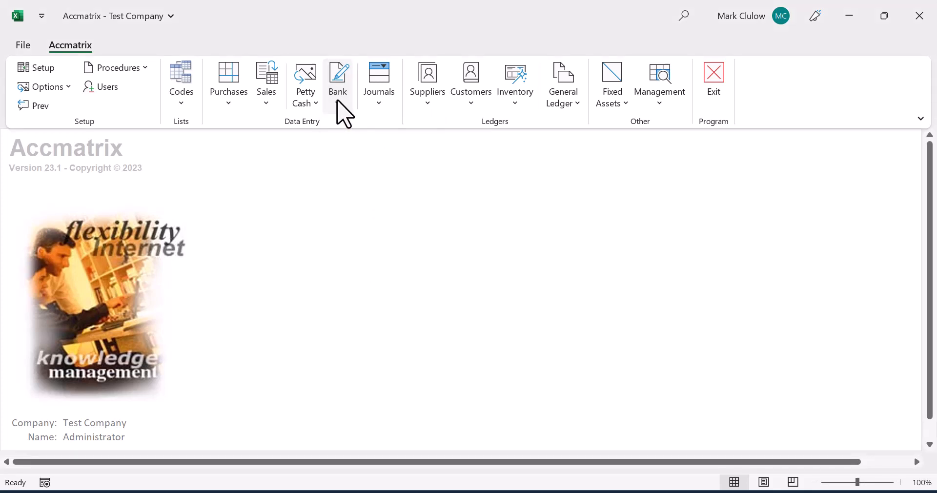
{"action": "left_click", "coordinate": [344, 112]}
{"action": "left_click", "coordinate": [379, 155]}
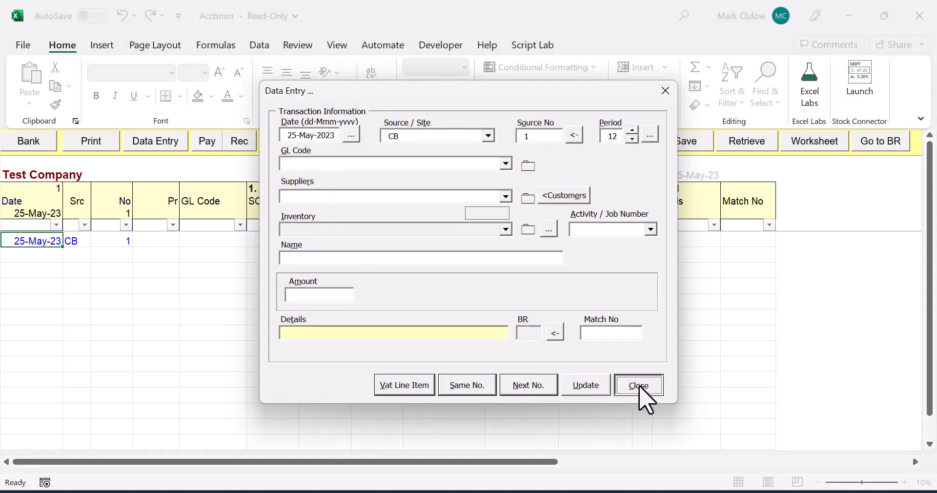
{"action": "left_click", "coordinate": [638, 385]}
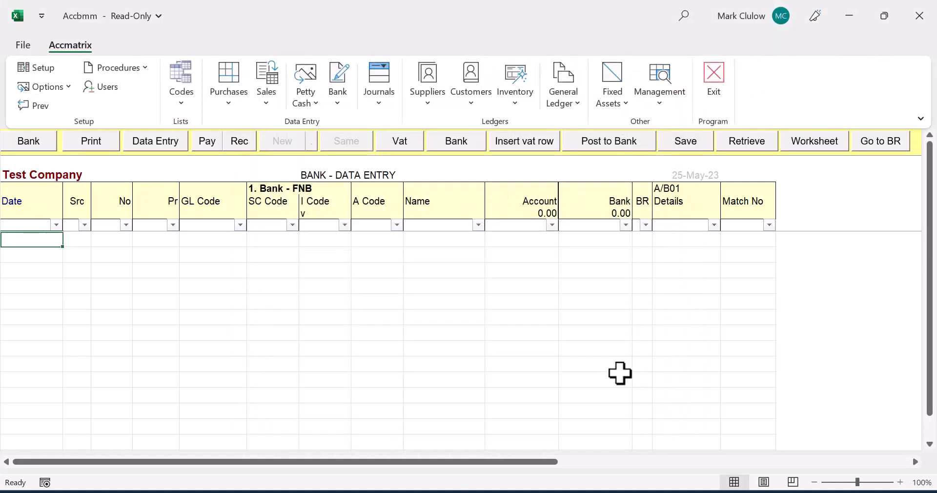
Step: Add new transaction rows numbered 1 to 4, plus a second row with the same number 4
{"action": "left_click", "coordinate": [287, 142]}
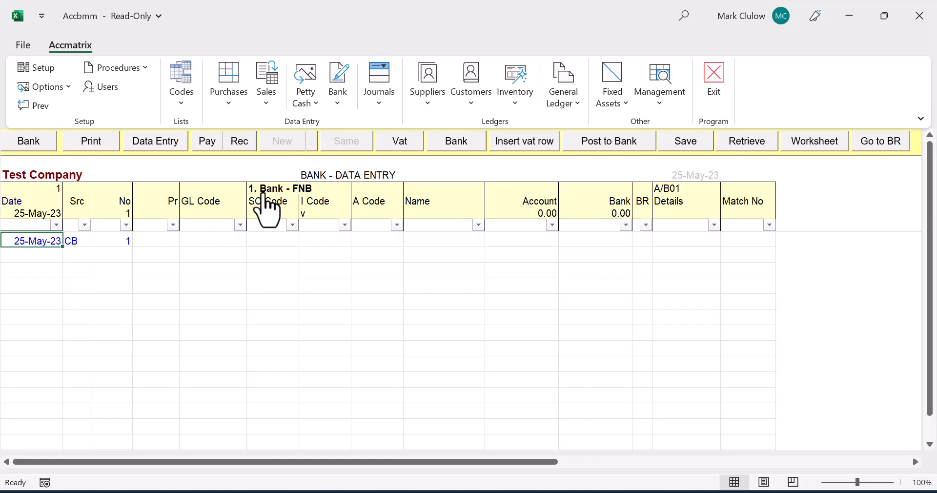
{"action": "left_click", "coordinate": [281, 142]}
{"action": "left_click", "coordinate": [282, 142]}
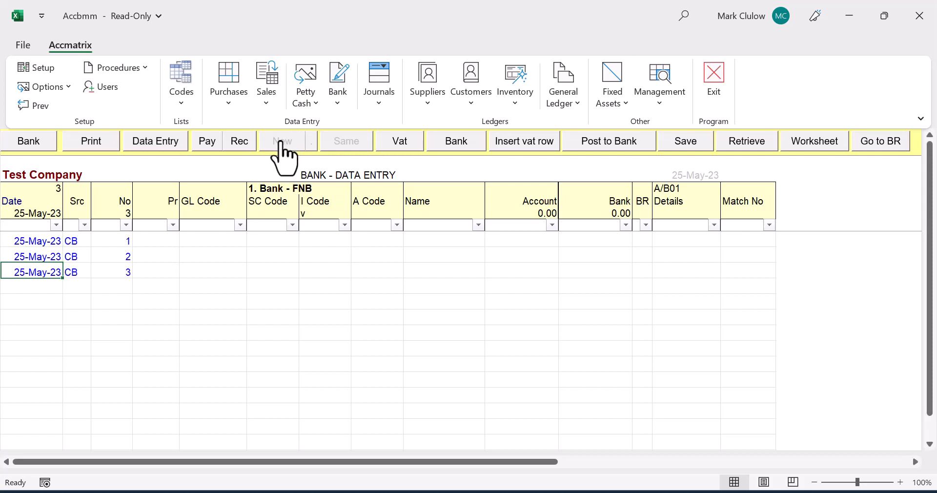
{"action": "left_click", "coordinate": [282, 143]}
{"action": "left_click", "coordinate": [337, 143]}
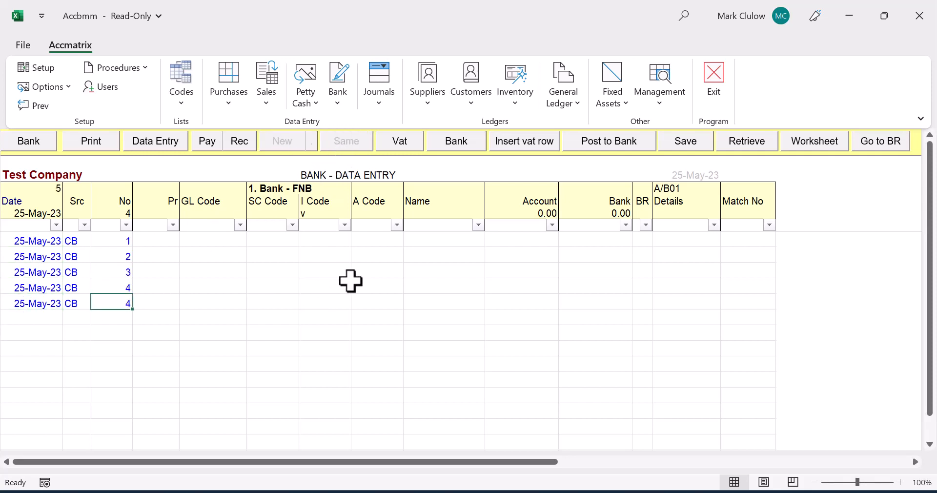
Step: Go over the SC Code, Name, Account, Bank, BR and Details cells of the new transaction rows
{"action": "left_click", "coordinate": [253, 255]}
{"action": "left_click", "coordinate": [286, 288]}
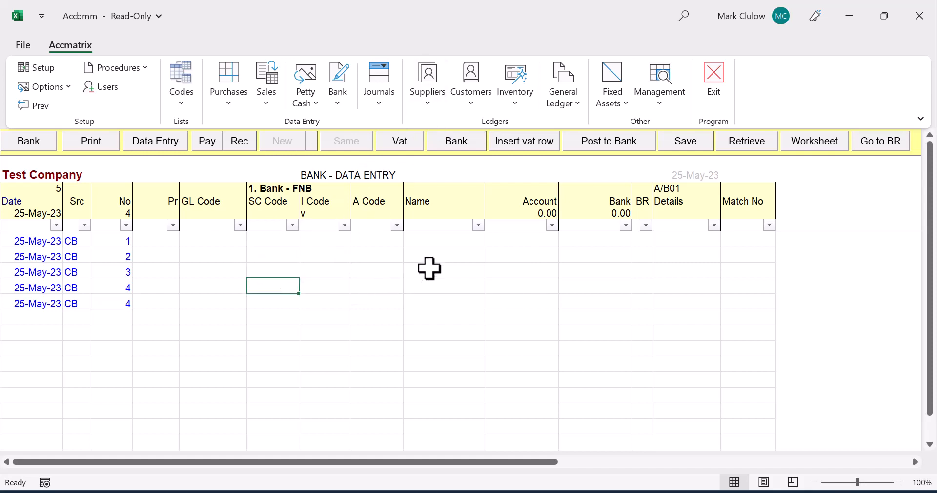
{"action": "left_click", "coordinate": [456, 242]}
{"action": "left_click", "coordinate": [456, 286]}
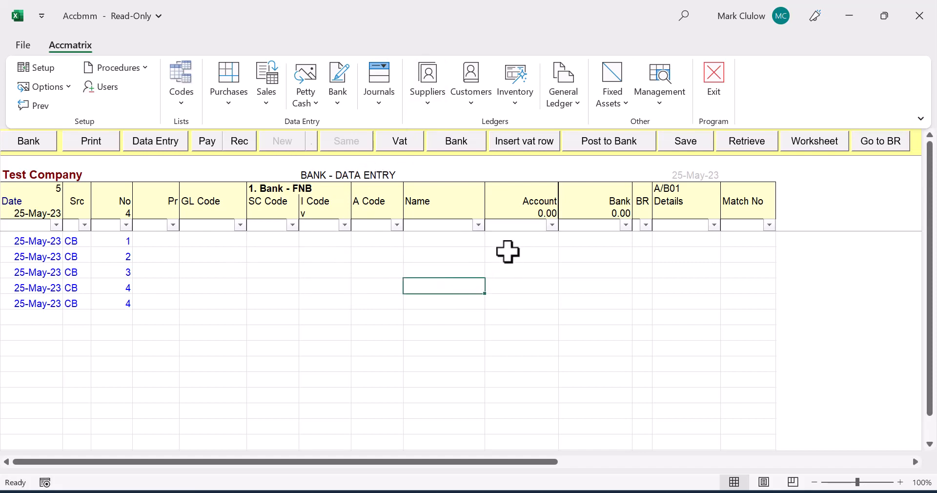
{"action": "left_click_drag", "start_coordinate": [520, 241], "coordinate": [588, 295]}
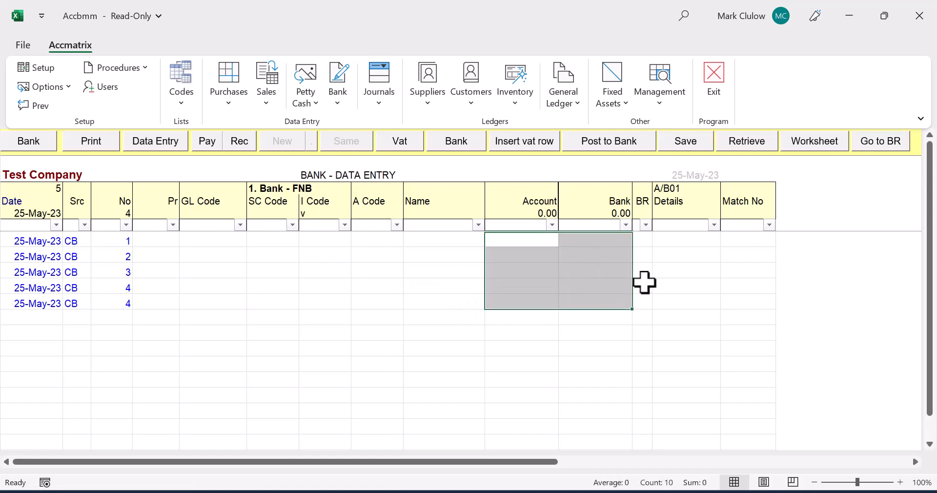
{"action": "left_click_drag", "start_coordinate": [644, 239], "coordinate": [645, 299]}
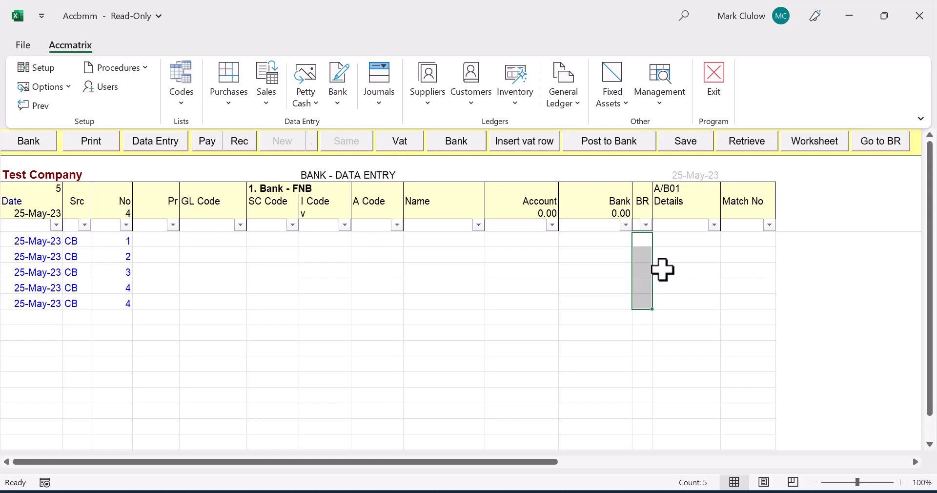
{"action": "left_click_drag", "start_coordinate": [682, 241], "coordinate": [687, 302]}
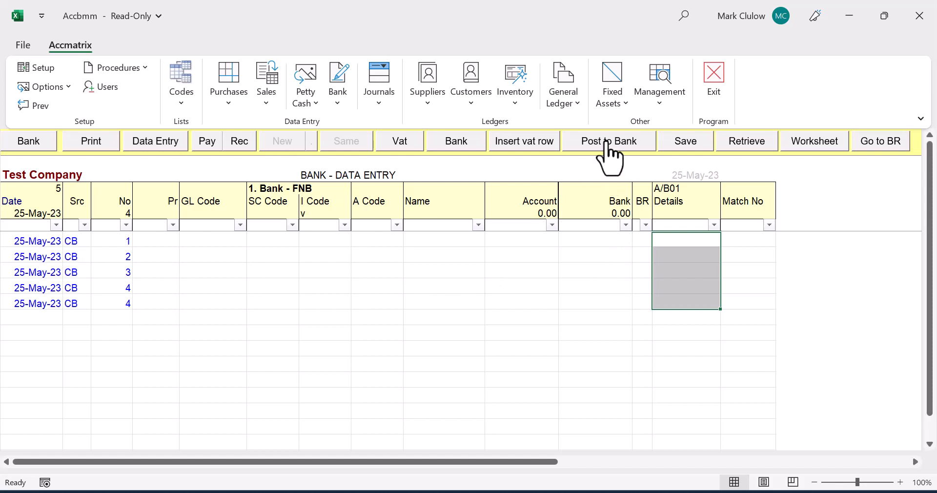
Step: Select the numbered bank transaction rows and save the data entry to a file named bank
{"action": "left_click", "coordinate": [56, 243]}
{"action": "left_click_drag", "start_coordinate": [56, 243], "coordinate": [729, 293]}
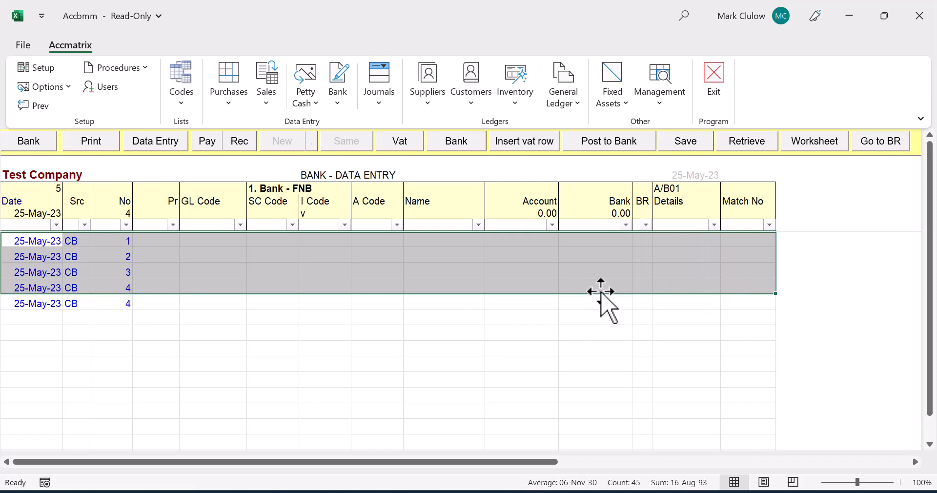
{"action": "left_click", "coordinate": [690, 144]}
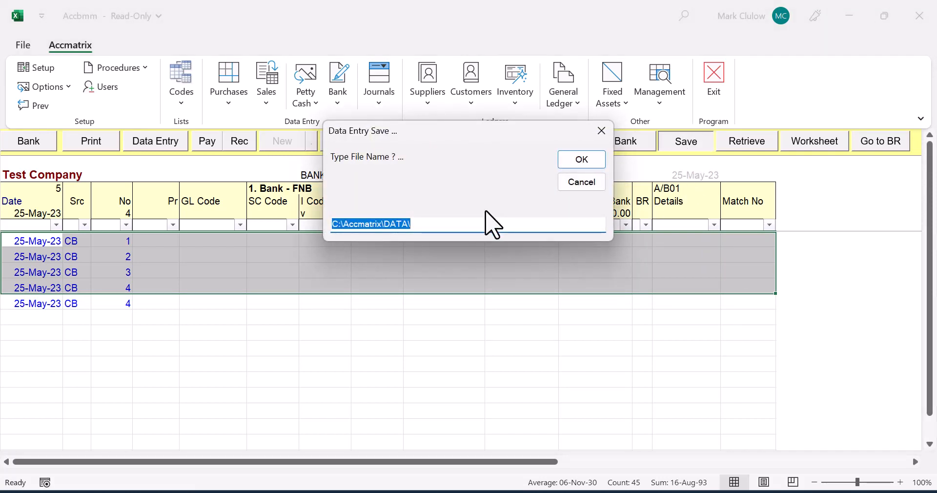
{"action": "type", "text": "bank"}
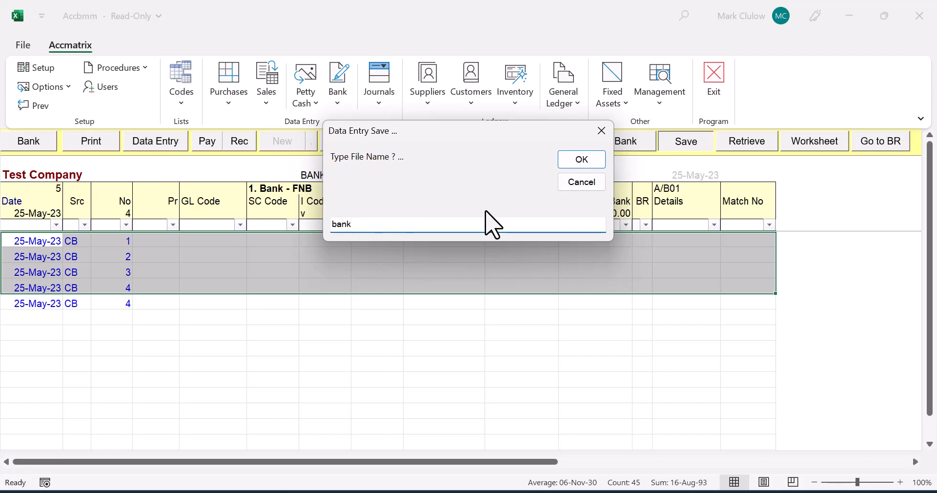
{"action": "key", "text": "Return"}
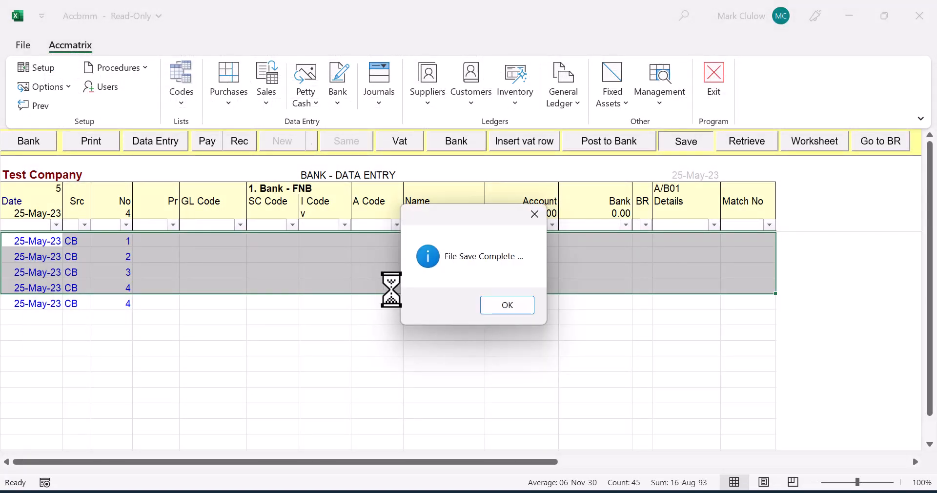
{"action": "left_click", "coordinate": [495, 312]}
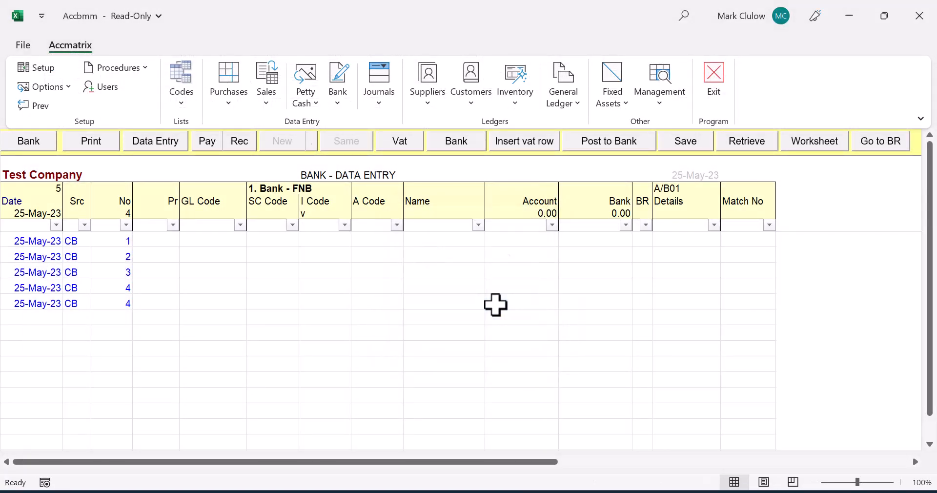
Step: Return to the main screen, reopen bank data entry, and retrieve the saved file named bank
{"action": "left_click", "coordinate": [40, 104]}
{"action": "left_click", "coordinate": [344, 110]}
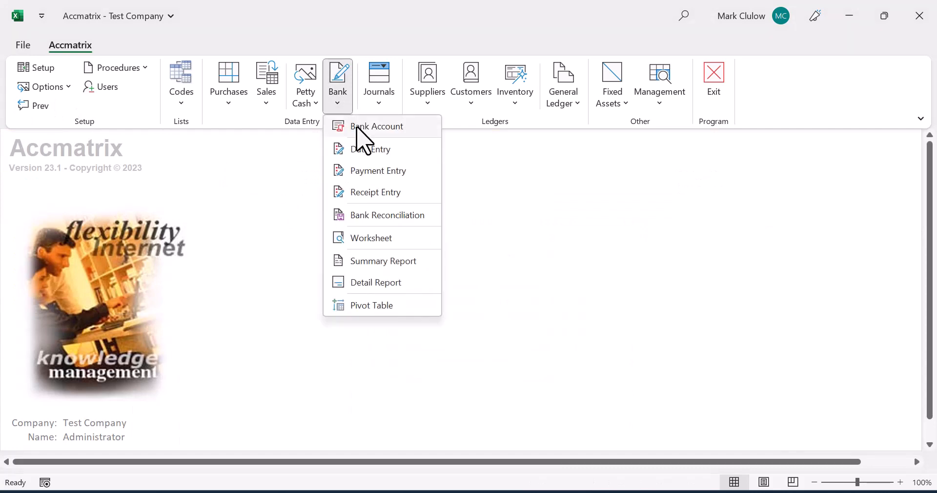
{"action": "left_click", "coordinate": [383, 151]}
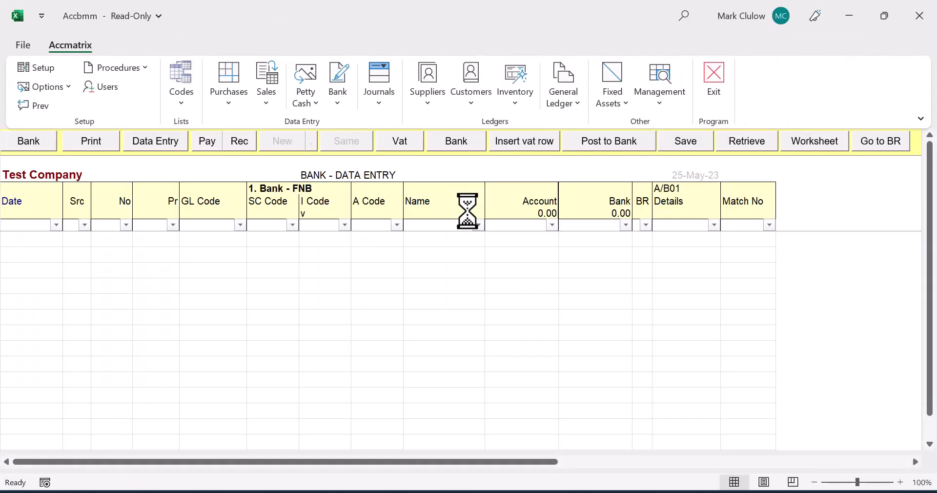
{"action": "left_click", "coordinate": [727, 142]}
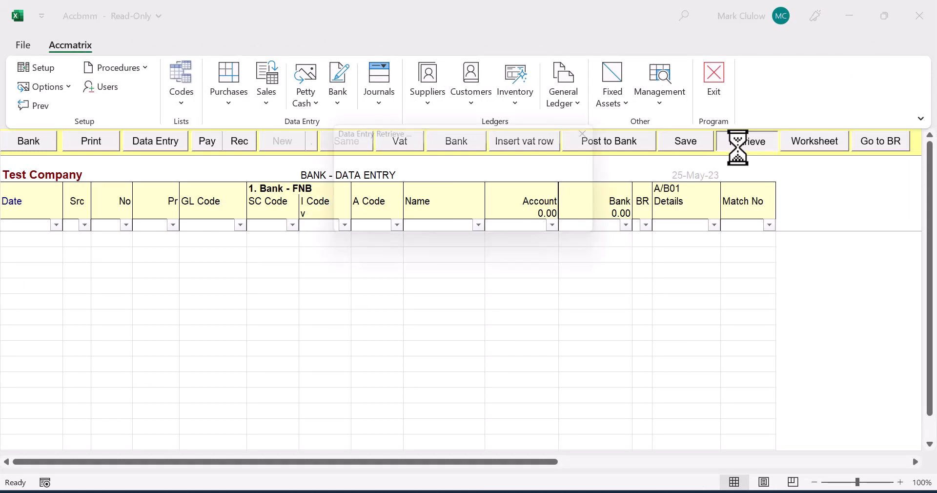
{"action": "type", "text": "bank"}
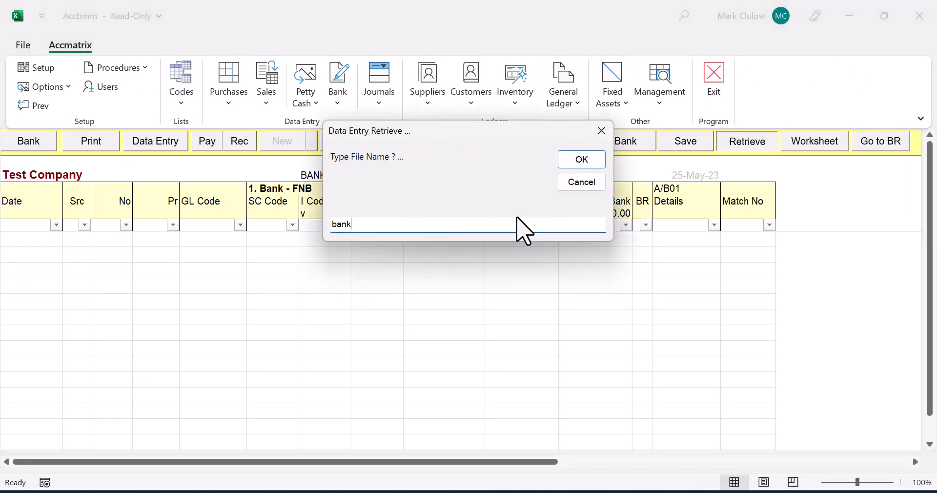
{"action": "key", "text": "Return"}
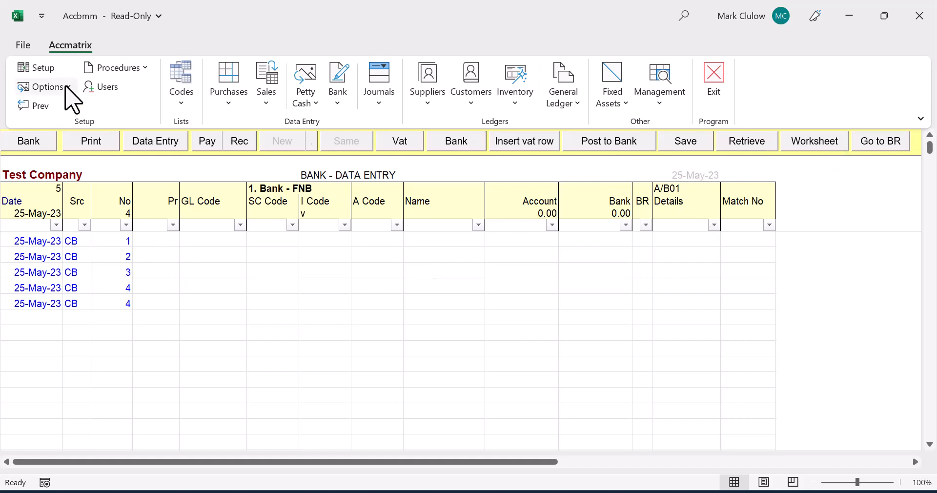
Step: Leave bank data entry, open the bank summary report with end period 12, and look through the account totals
{"action": "left_click", "coordinate": [39, 105]}
{"action": "left_click", "coordinate": [340, 107]}
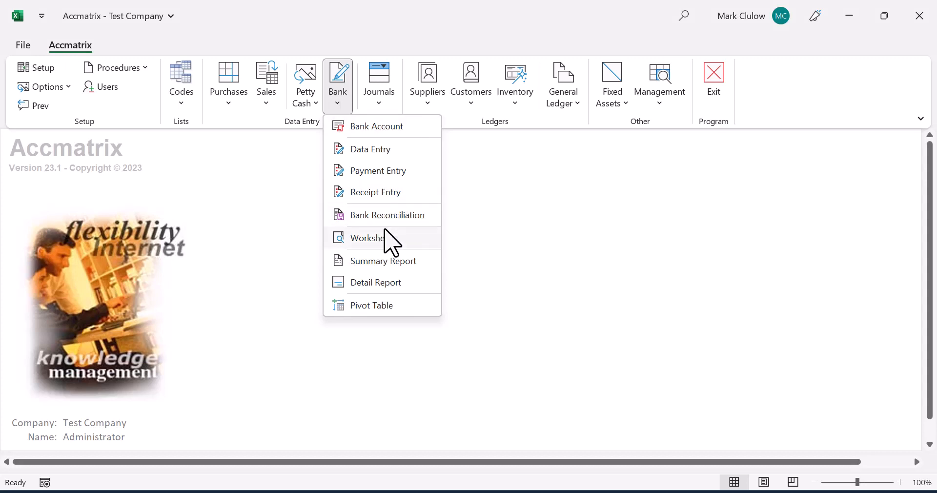
{"action": "left_click", "coordinate": [377, 262]}
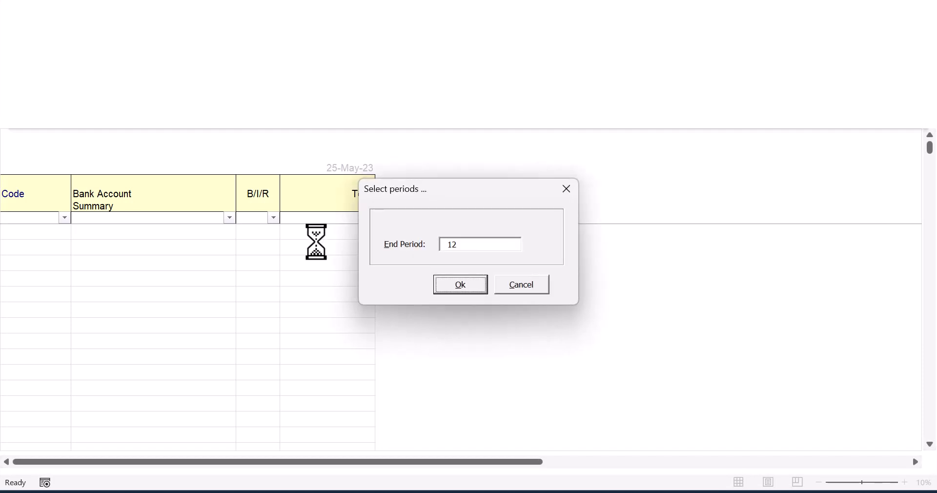
{"action": "left_click", "coordinate": [461, 285]}
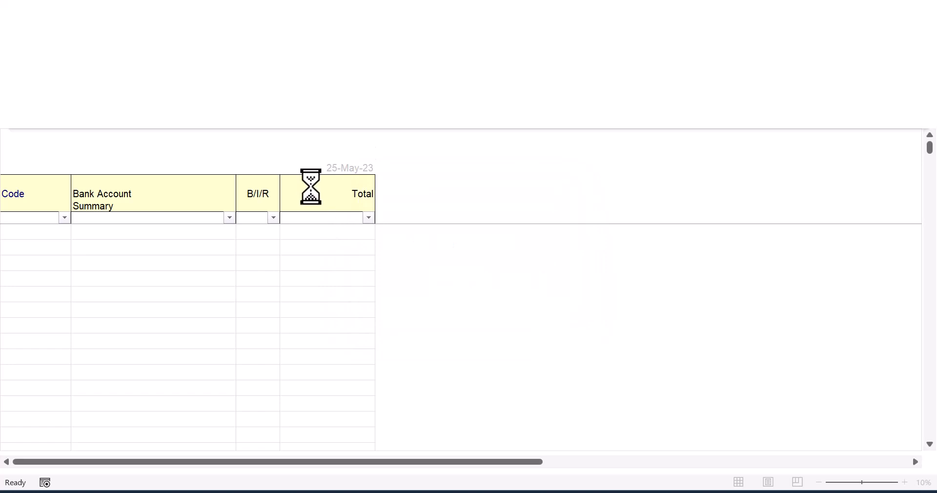
{"action": "scroll", "coordinate": [263, 274], "scroll_direction": "down", "scroll_amount": 5}
{"action": "scroll", "coordinate": [264, 273], "scroll_direction": "down", "scroll_amount": 5}
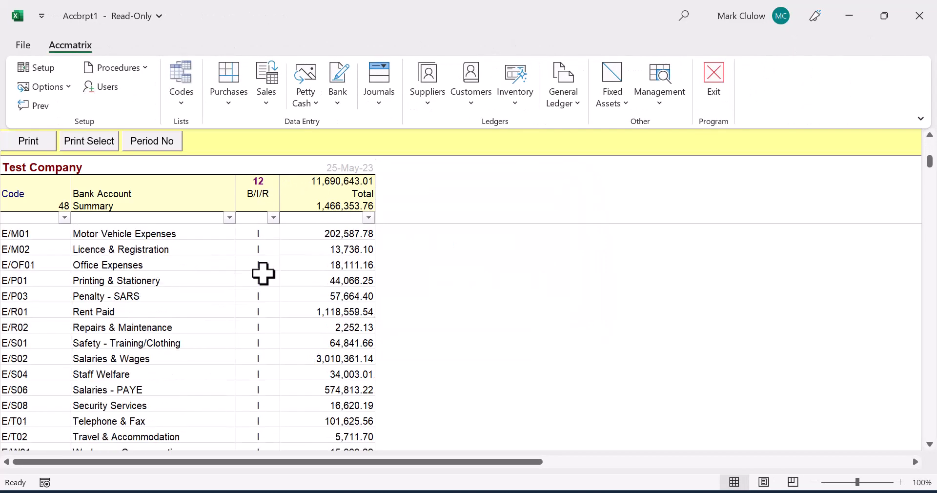
{"action": "scroll", "coordinate": [264, 274], "scroll_direction": "down", "scroll_amount": 3}
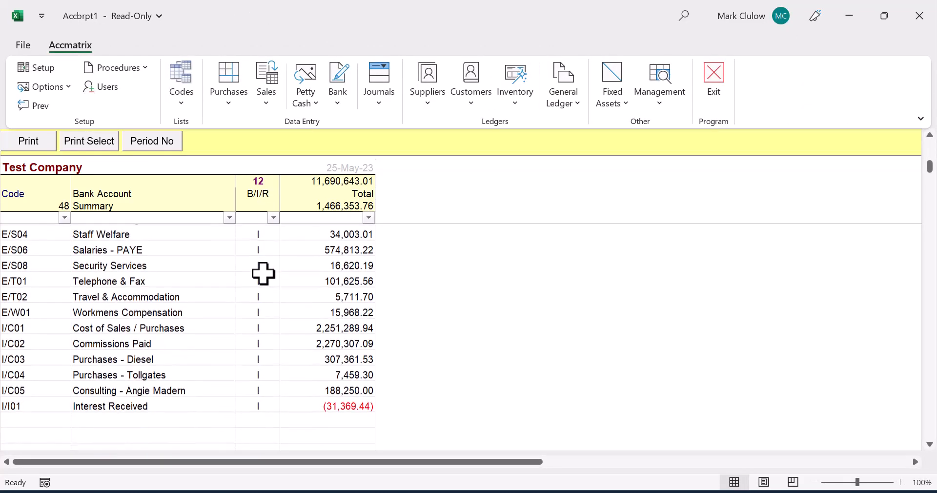
{"action": "scroll", "coordinate": [263, 273], "scroll_direction": "up", "scroll_amount": 2}
{"action": "scroll", "coordinate": [263, 273], "scroll_direction": "up", "scroll_amount": 3}
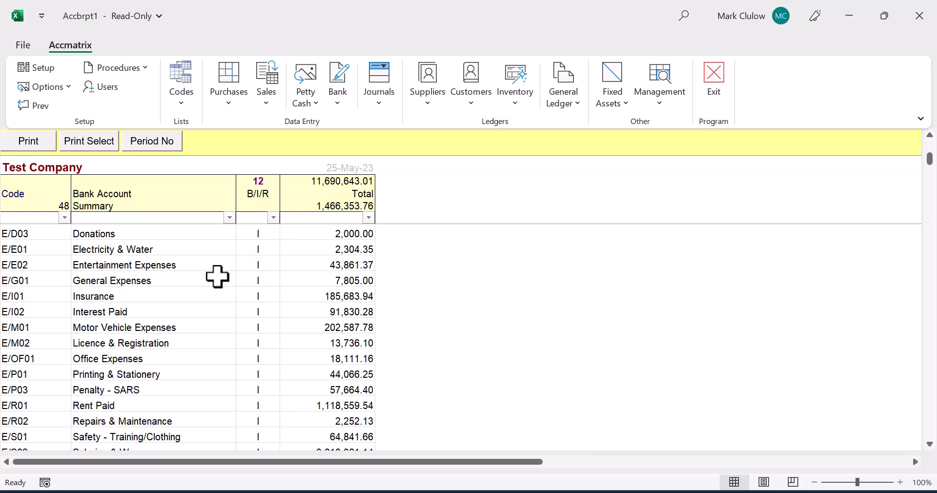
Step: Drill down into the Insurance total for periods 1 to 12, go through its transactions, and return to the summary
{"action": "double_click", "coordinate": [342, 294]}
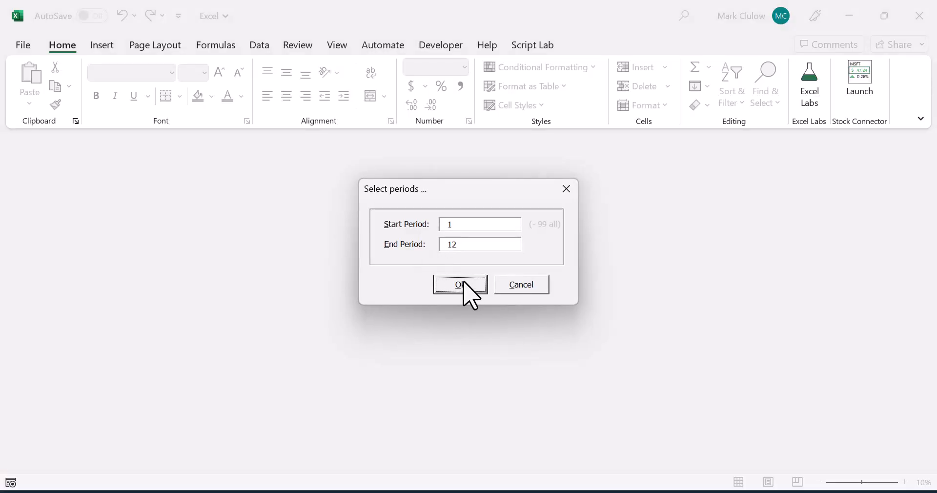
{"action": "left_click", "coordinate": [461, 285]}
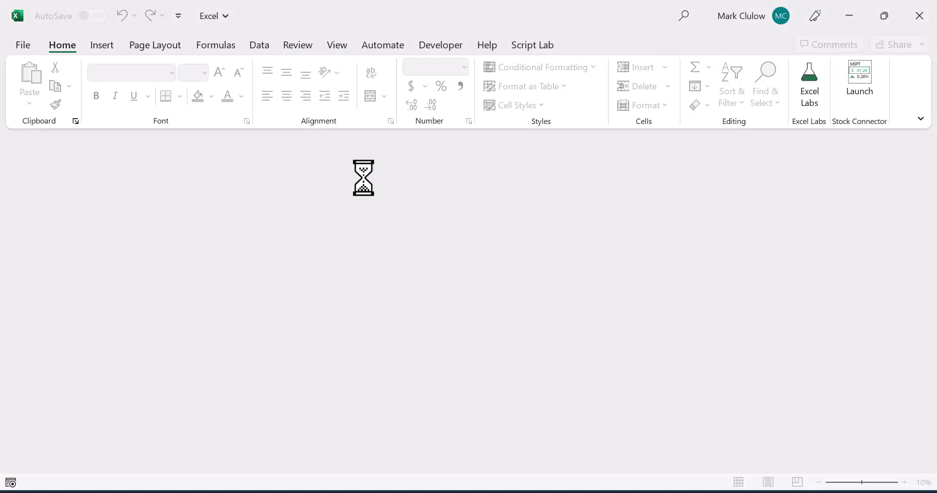
{"action": "scroll", "coordinate": [411, 286], "scroll_direction": "down", "scroll_amount": 9}
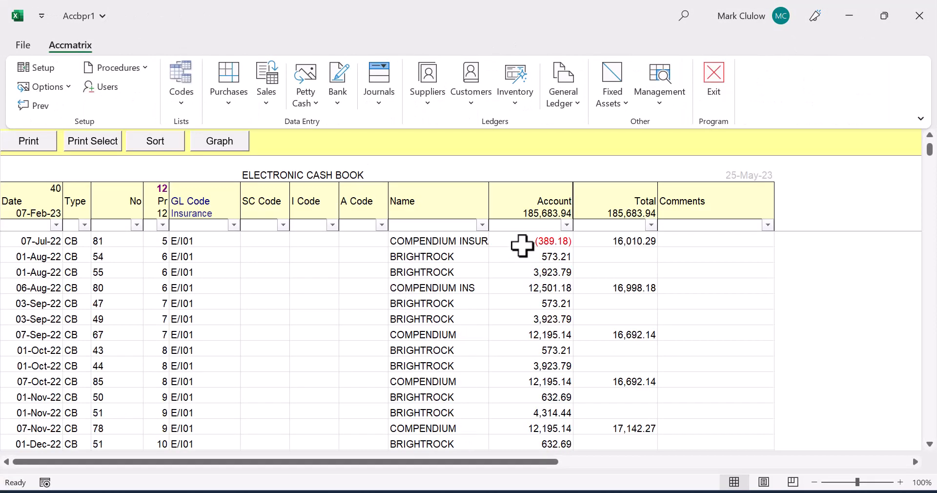
{"action": "scroll", "coordinate": [509, 302], "scroll_direction": "down", "scroll_amount": 6}
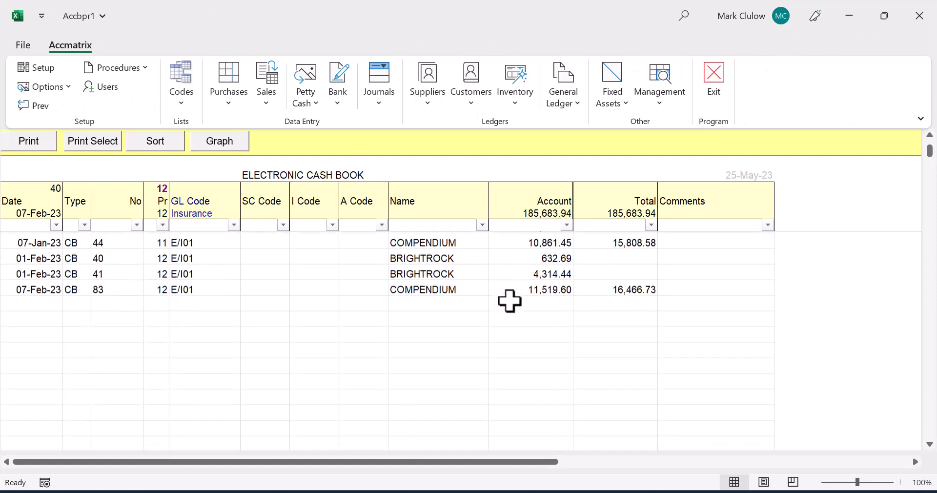
{"action": "scroll", "coordinate": [510, 300], "scroll_direction": "up", "scroll_amount": 15}
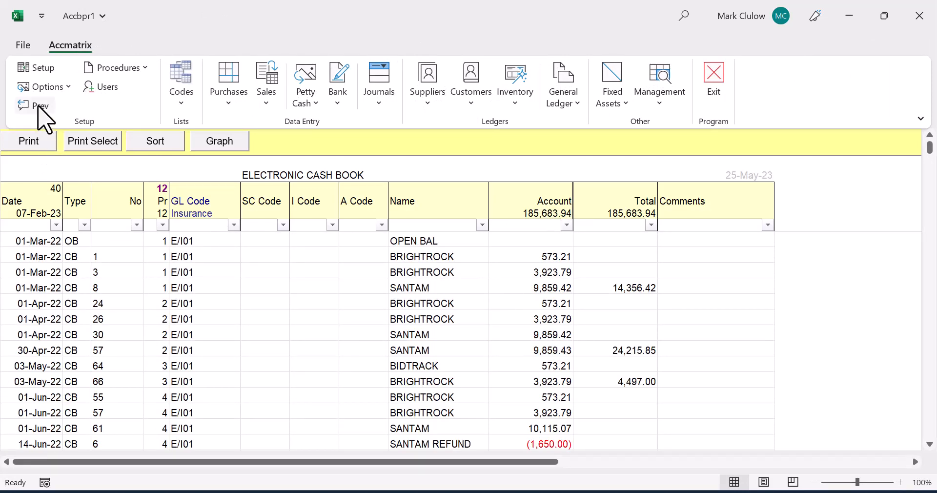
{"action": "left_click", "coordinate": [39, 106]}
{"action": "scroll", "coordinate": [239, 308], "scroll_direction": "down", "scroll_amount": 1}
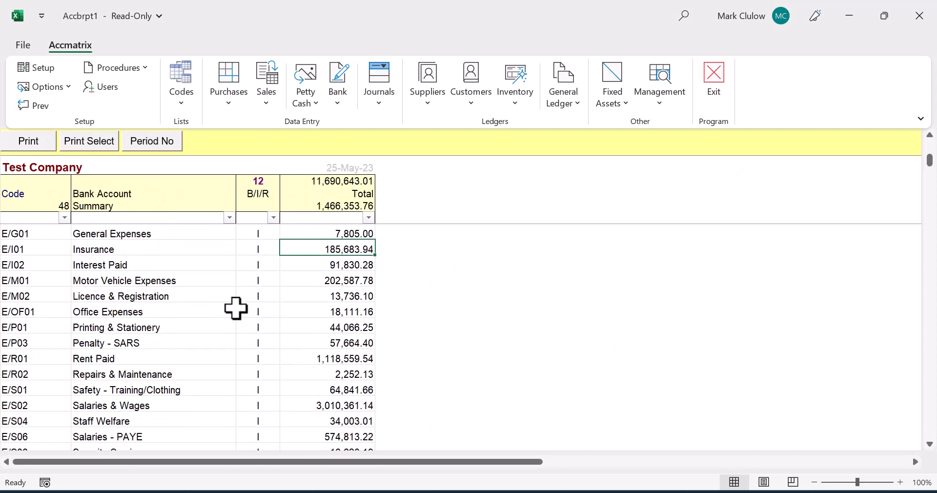
{"action": "scroll", "coordinate": [236, 309], "scroll_direction": "down", "scroll_amount": 1}
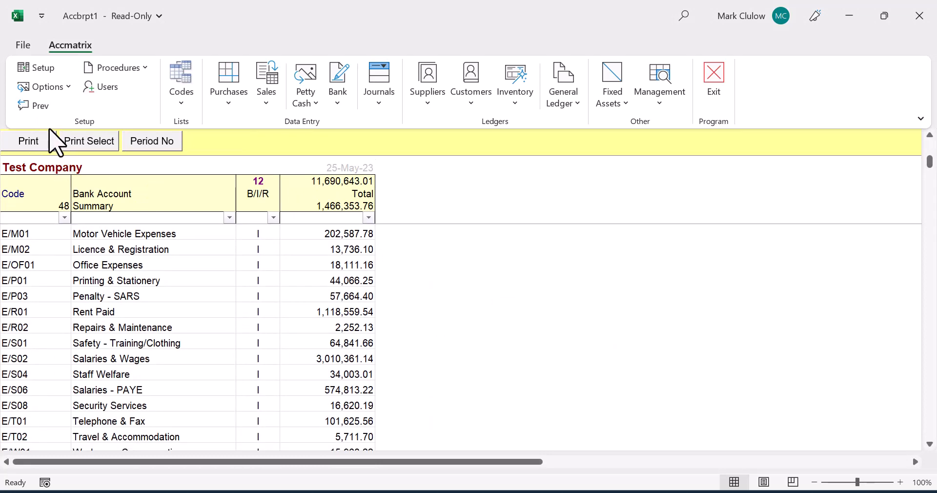
Step: Close the summary, run the bank detail report for start and end period 12, and look through its account groups
{"action": "left_click", "coordinate": [38, 105]}
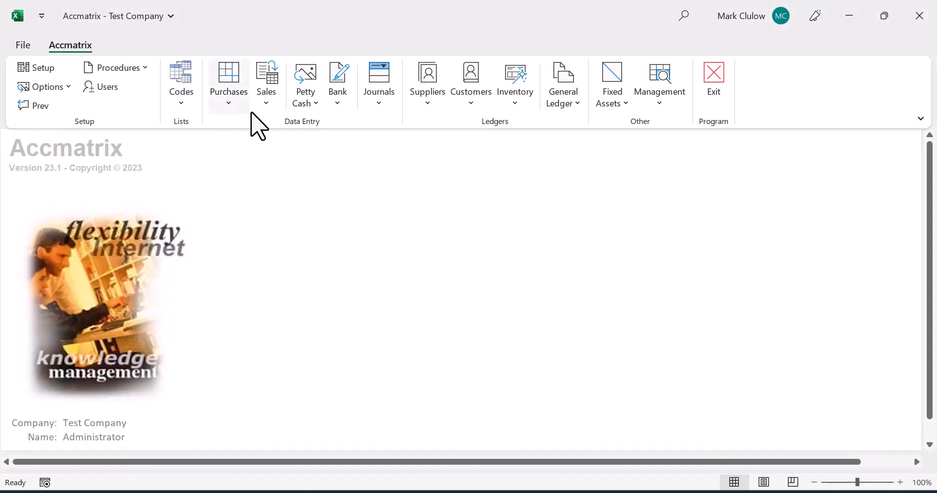
{"action": "left_click", "coordinate": [342, 100]}
{"action": "left_click", "coordinate": [384, 288]}
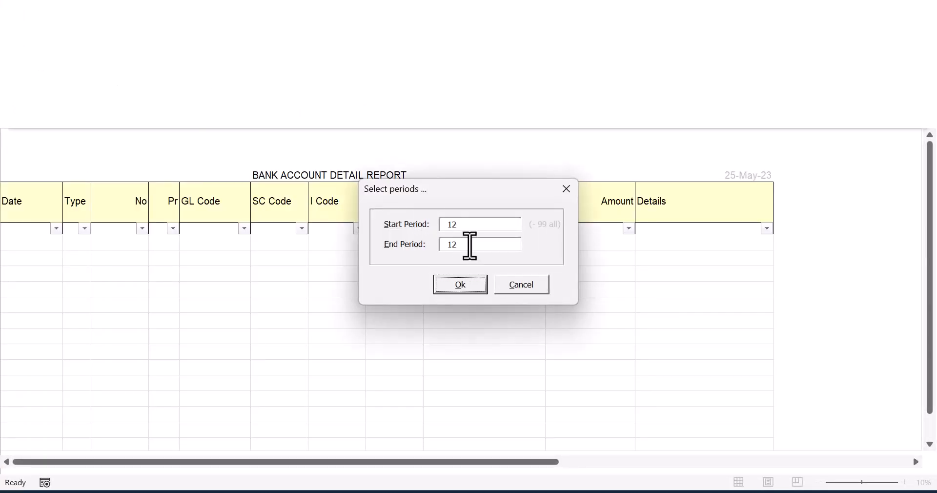
{"action": "left_click", "coordinate": [459, 284]}
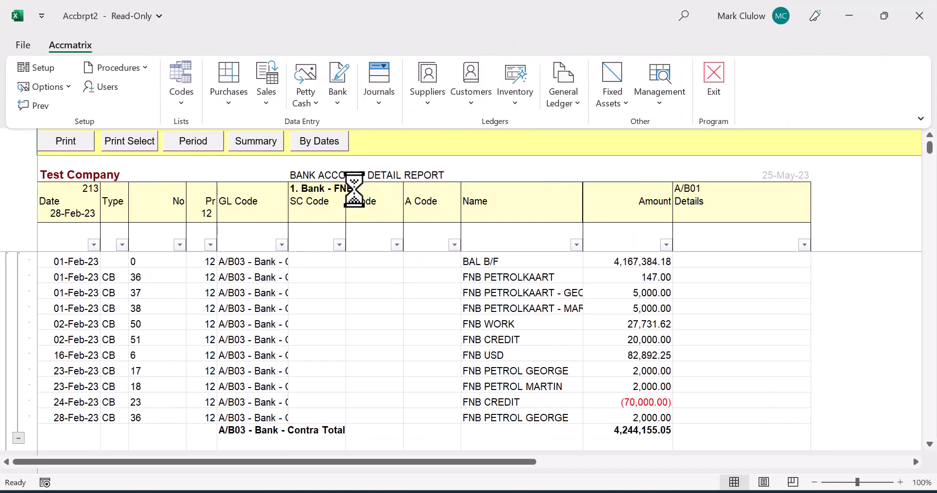
{"action": "scroll", "coordinate": [390, 282], "scroll_direction": "down", "scroll_amount": 15}
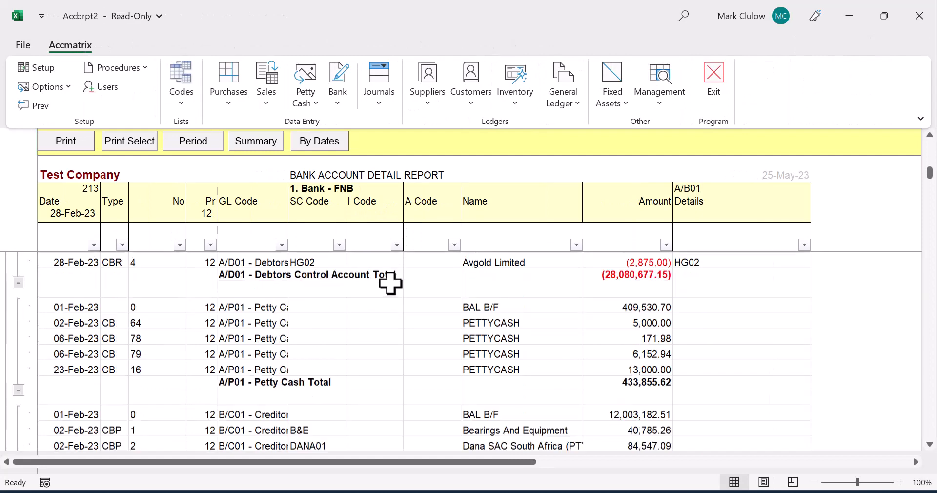
{"action": "scroll", "coordinate": [390, 284], "scroll_direction": "down", "scroll_amount": 4}
{"action": "scroll", "coordinate": [390, 284], "scroll_direction": "down", "scroll_amount": 4}
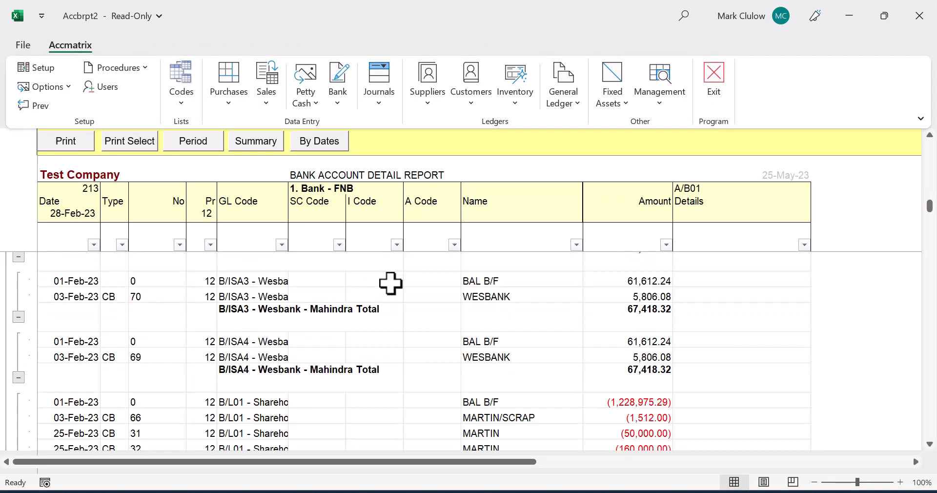
{"action": "scroll", "coordinate": [391, 283], "scroll_direction": "down", "scroll_amount": 3}
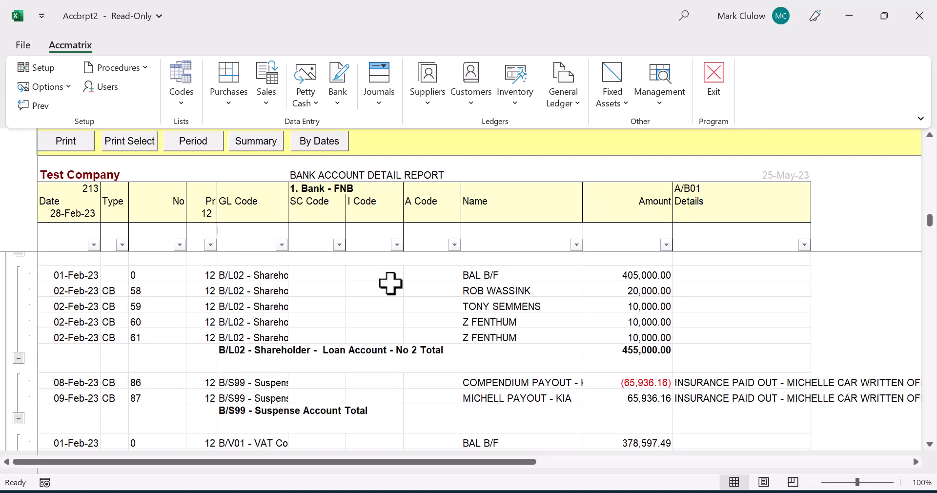
Step: Filter the detail report's Name column to exclude BAL B/F and look over the filtered transactions
{"action": "left_click", "coordinate": [513, 273]}
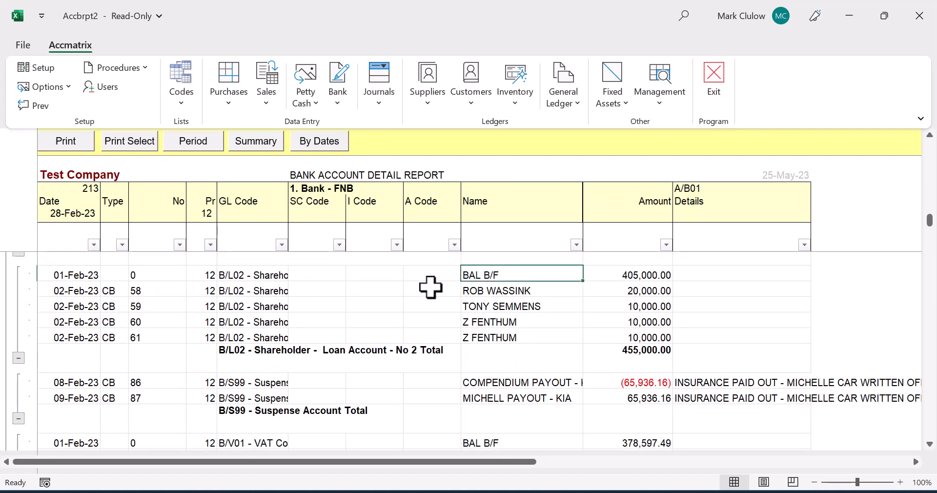
{"action": "left_click", "coordinate": [577, 245]}
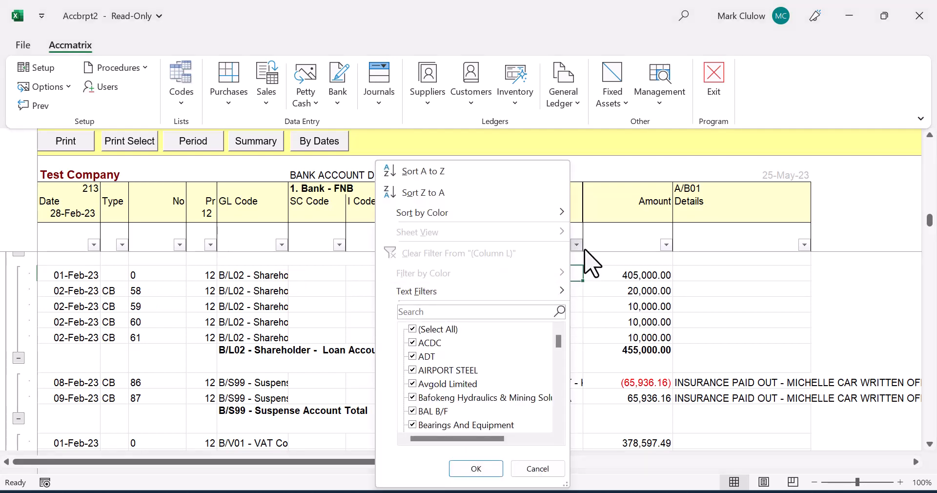
{"action": "left_click", "coordinate": [559, 350]}
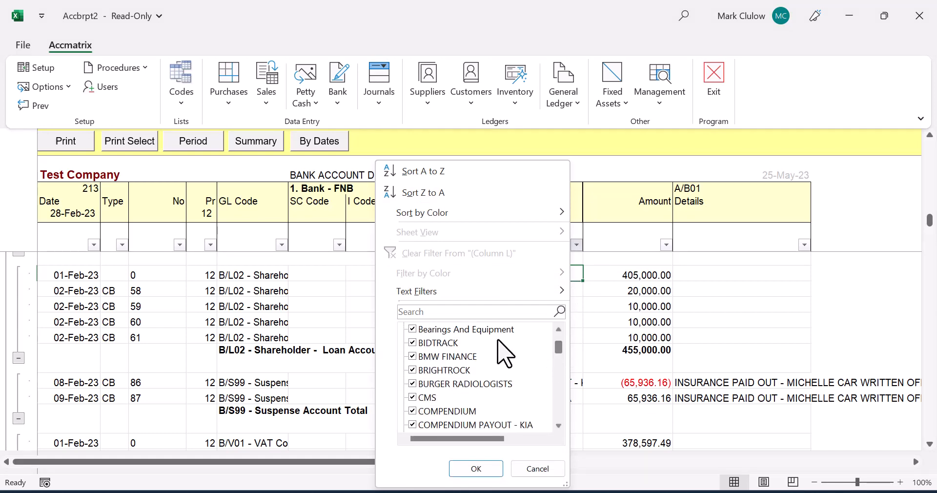
{"action": "scroll", "coordinate": [477, 391], "scroll_direction": "up", "scroll_amount": 1}
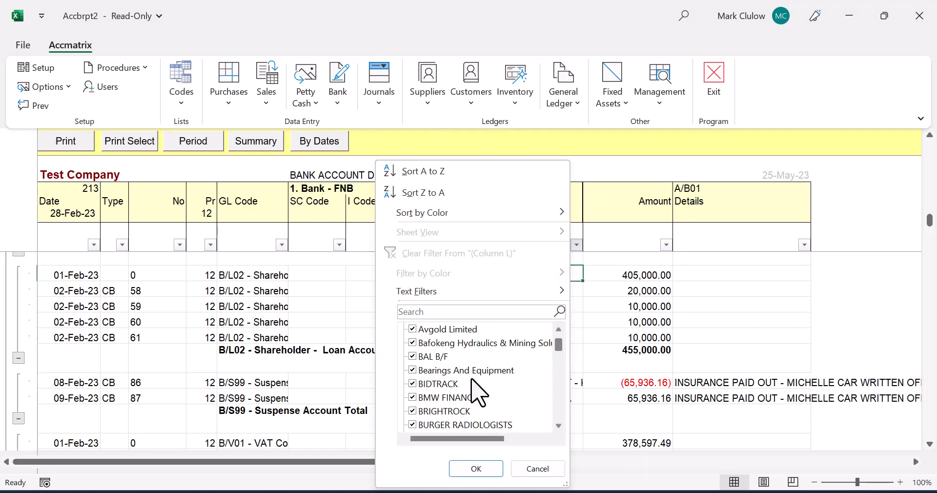
{"action": "left_click", "coordinate": [431, 356]}
{"action": "left_click", "coordinate": [470, 468]}
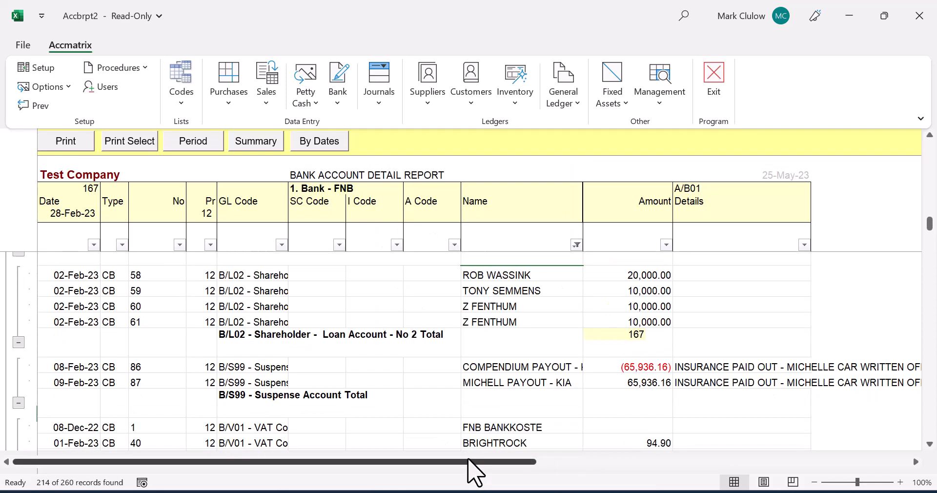
{"action": "scroll", "coordinate": [527, 295], "scroll_direction": "down", "scroll_amount": 3}
{"action": "scroll", "coordinate": [526, 296], "scroll_direction": "up", "scroll_amount": 7}
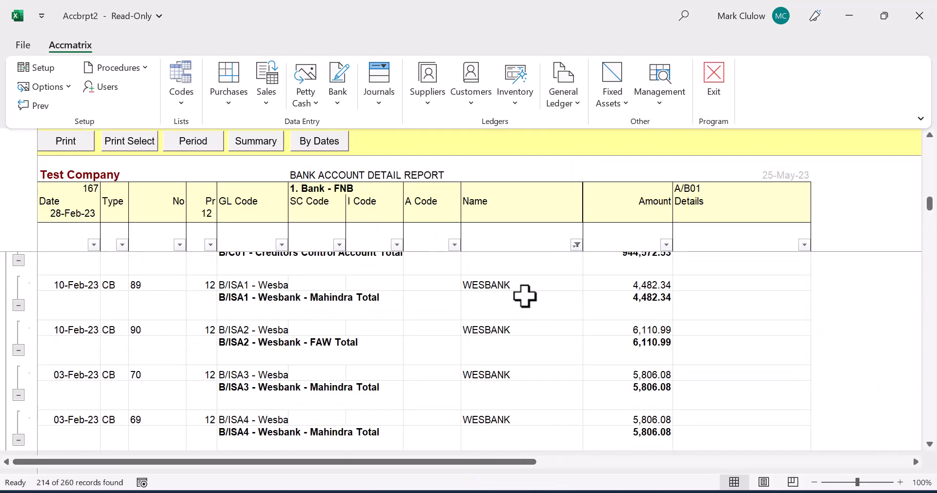
Step: Look through the account groups and transactions in the filtered bank detail report, from the debtors control account to the expense accounts
{"action": "scroll", "coordinate": [525, 296], "scroll_direction": "up", "scroll_amount": 6}
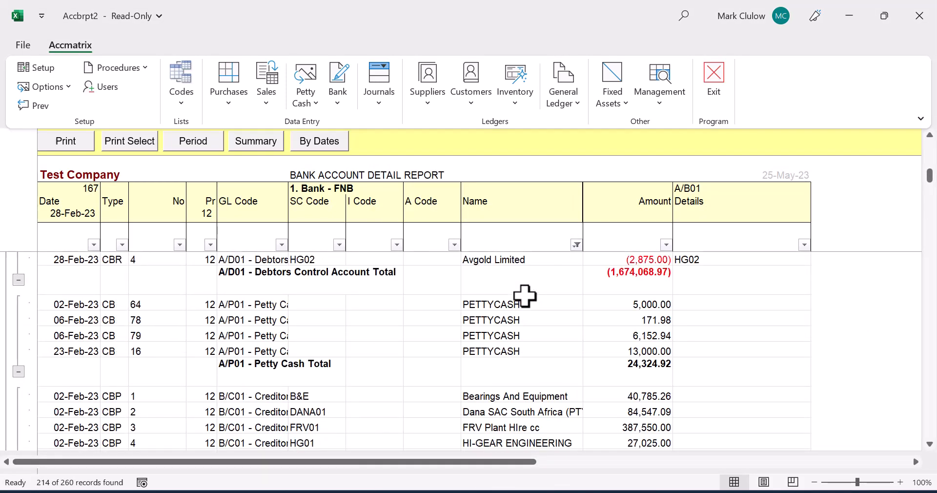
{"action": "scroll", "coordinate": [503, 305], "scroll_direction": "down", "scroll_amount": 6}
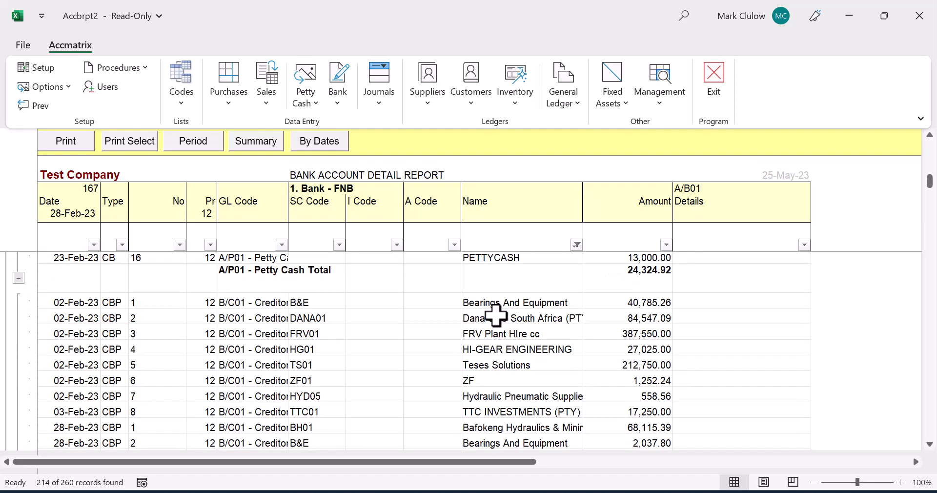
{"action": "scroll", "coordinate": [459, 317], "scroll_direction": "down", "scroll_amount": 12}
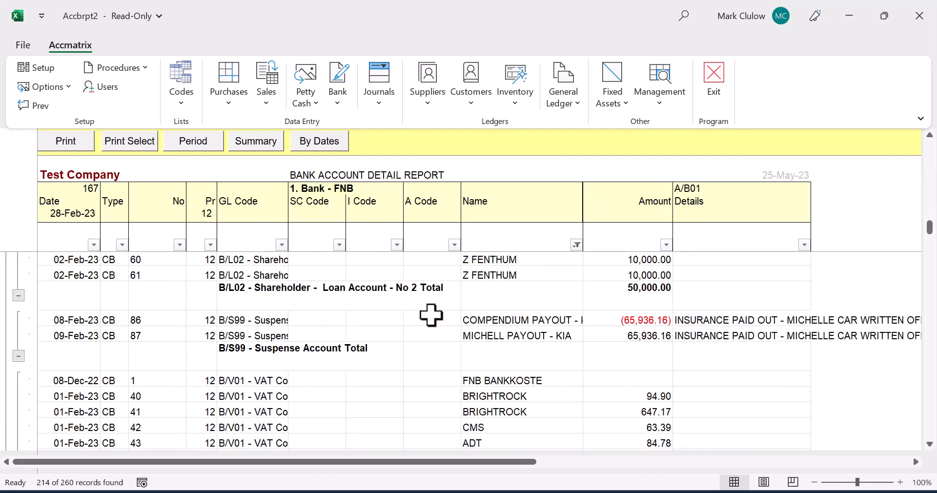
{"action": "scroll", "coordinate": [431, 316], "scroll_direction": "down", "scroll_amount": 15}
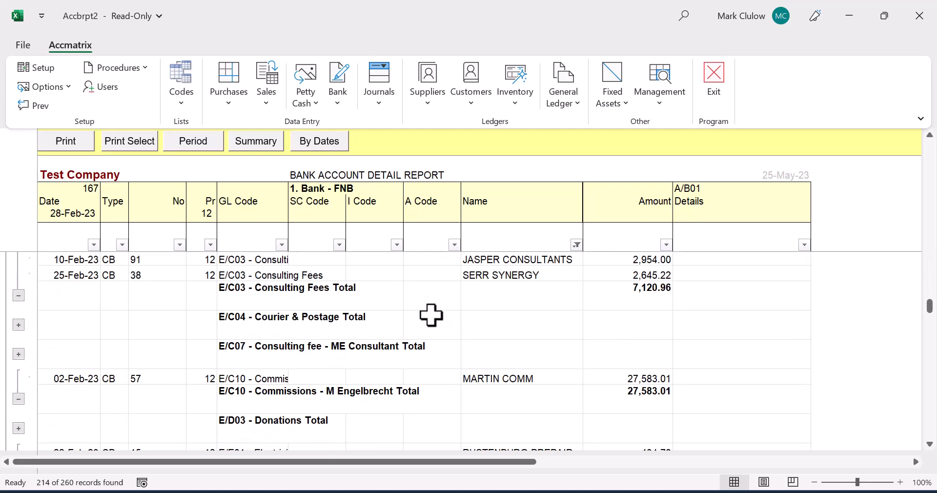
{"action": "scroll", "coordinate": [431, 315], "scroll_direction": "down", "scroll_amount": 3}
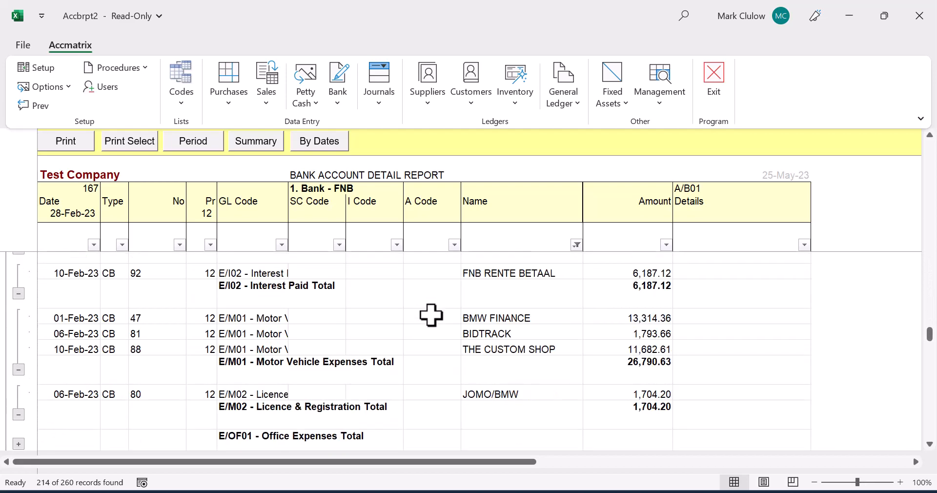
{"action": "scroll", "coordinate": [431, 316], "scroll_direction": "up", "scroll_amount": 10}
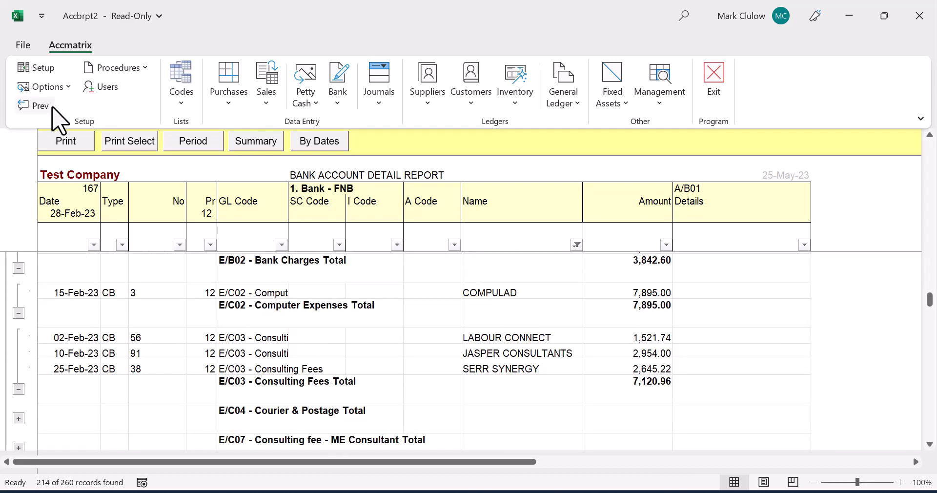
Step: Close the detail report and generate the bank pivot table for periods 1 to 12, all accounts, with BCODE as pivot page 1
{"action": "left_click", "coordinate": [39, 107]}
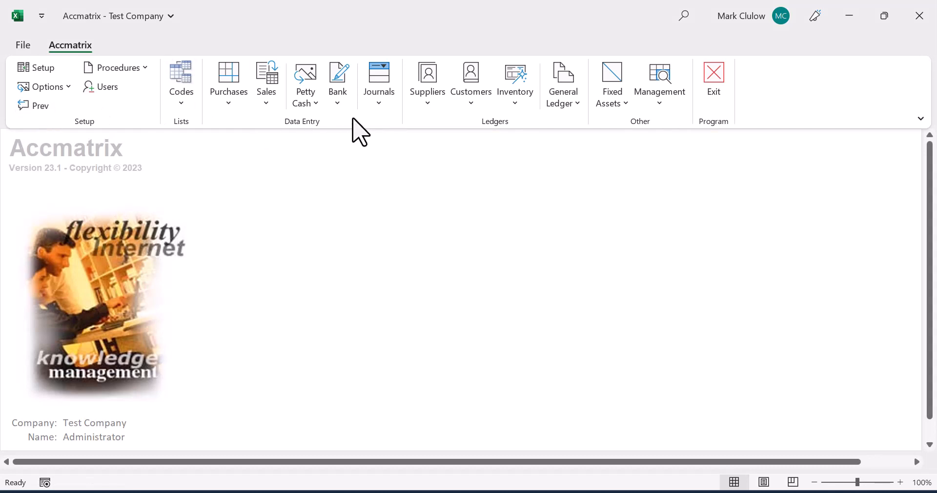
{"action": "left_click", "coordinate": [338, 104]}
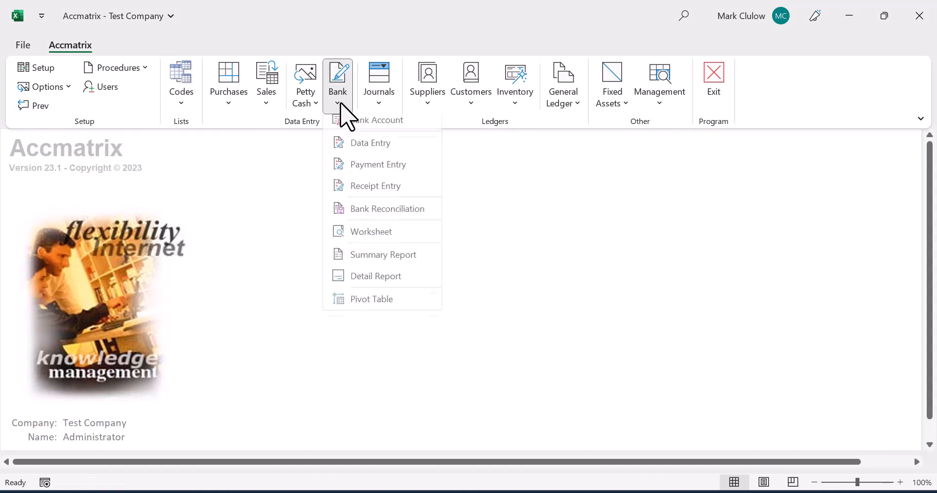
{"action": "left_click", "coordinate": [372, 305]}
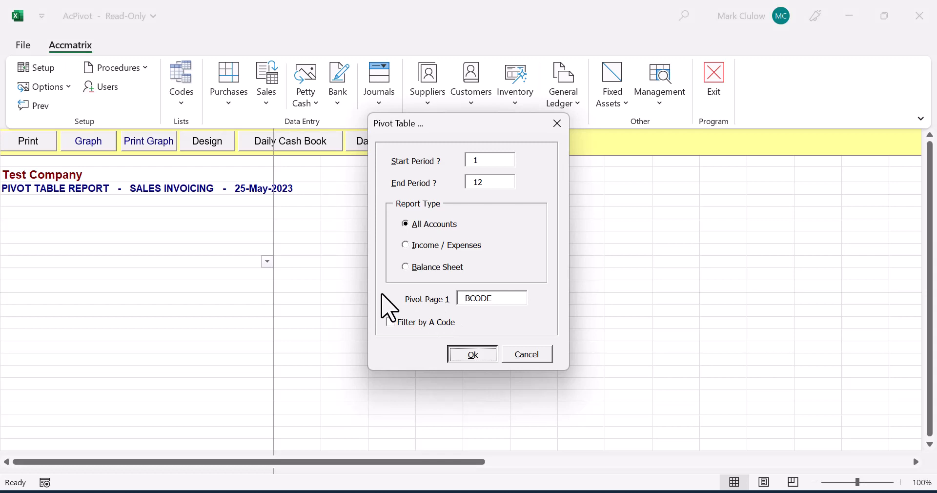
{"action": "key", "text": "Return"}
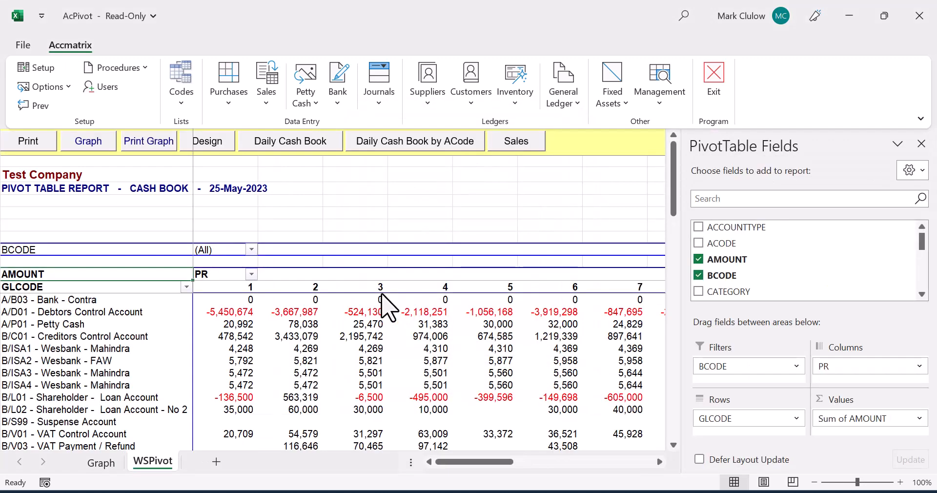
Step: Examine the cash book pivot table's amounts by GL code and period, including the period 1 grand total
{"action": "scroll", "coordinate": [285, 323], "scroll_direction": "down", "scroll_amount": 2}
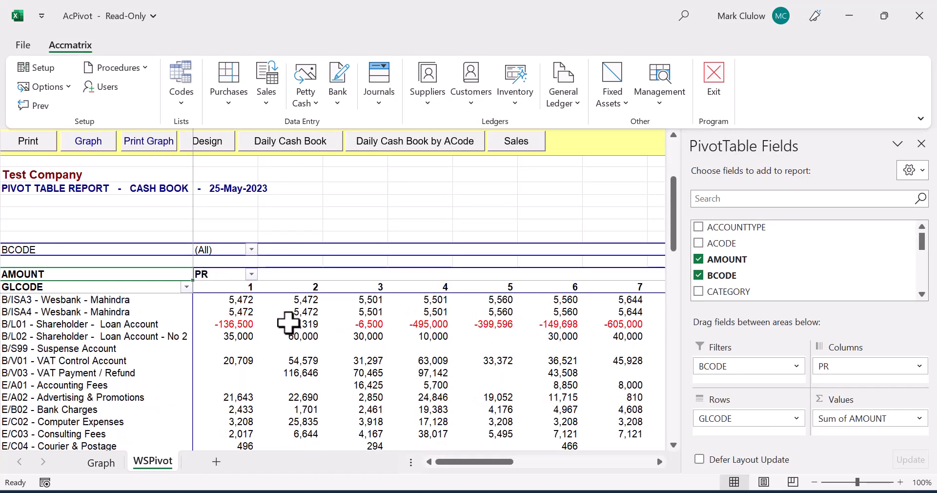
{"action": "scroll", "coordinate": [250, 309], "scroll_direction": "down", "scroll_amount": 5}
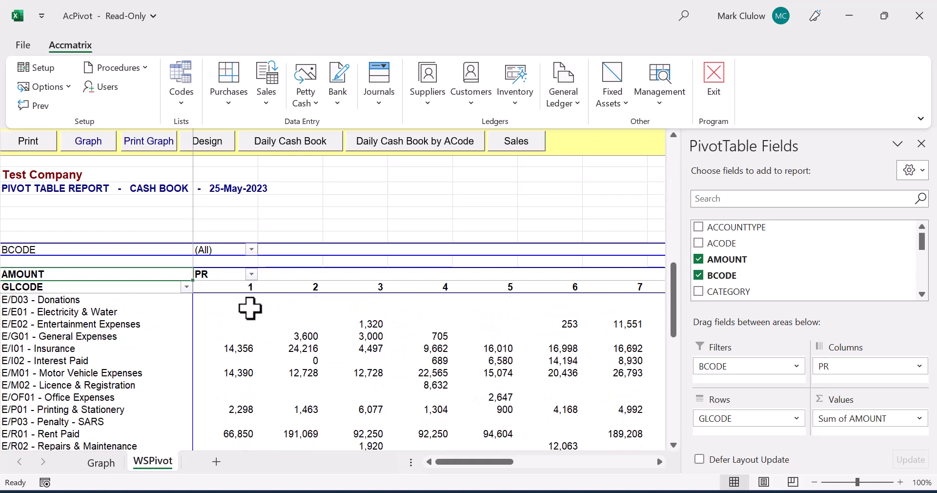
{"action": "scroll", "coordinate": [250, 309], "scroll_direction": "down", "scroll_amount": 8}
{"action": "left_click", "coordinate": [241, 349]}
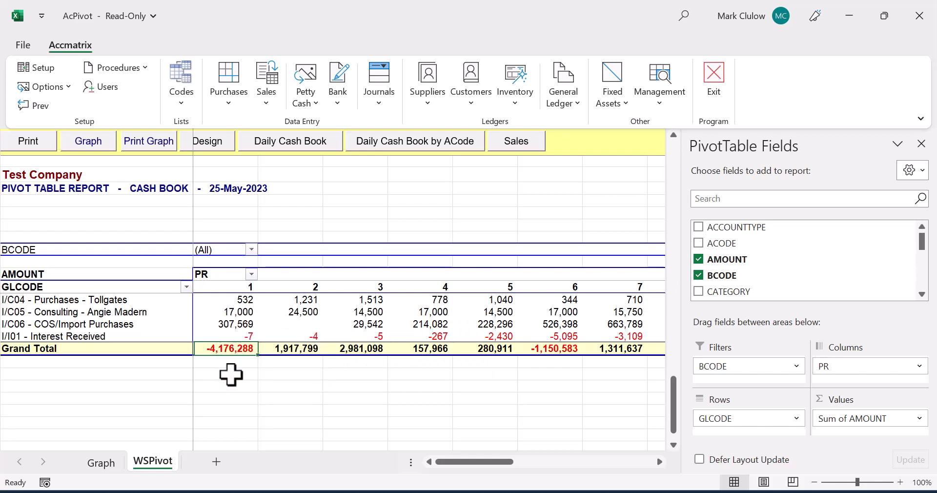
{"action": "scroll", "coordinate": [231, 359], "scroll_direction": "up", "scroll_amount": 15}
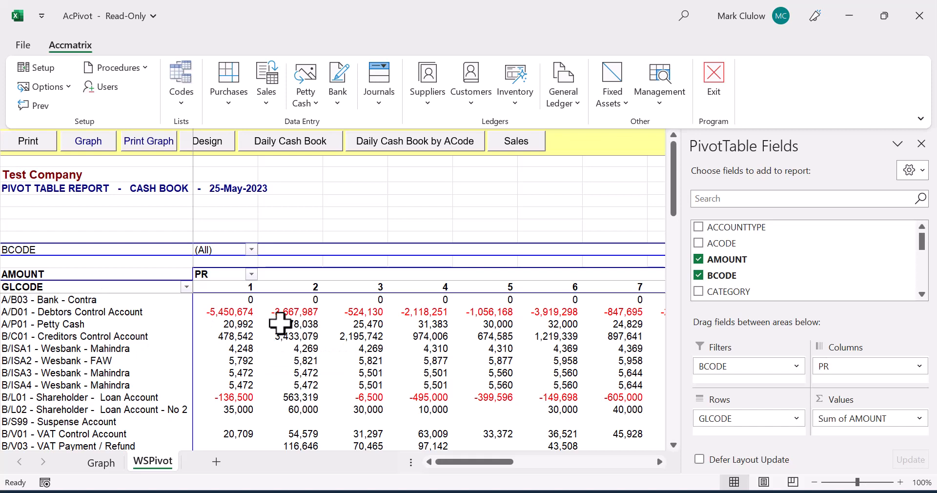
{"action": "scroll", "coordinate": [225, 326], "scroll_direction": "down", "scroll_amount": 1}
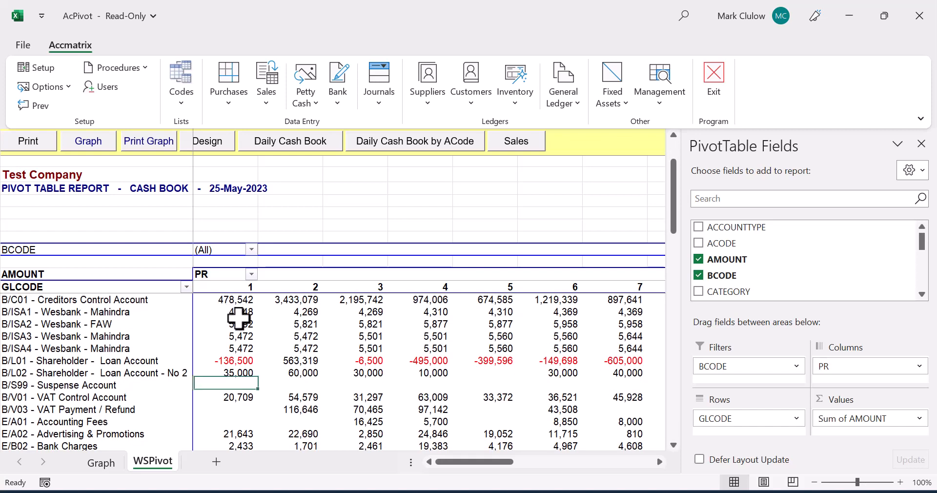
{"action": "scroll", "coordinate": [230, 378], "scroll_direction": "down", "scroll_amount": 3}
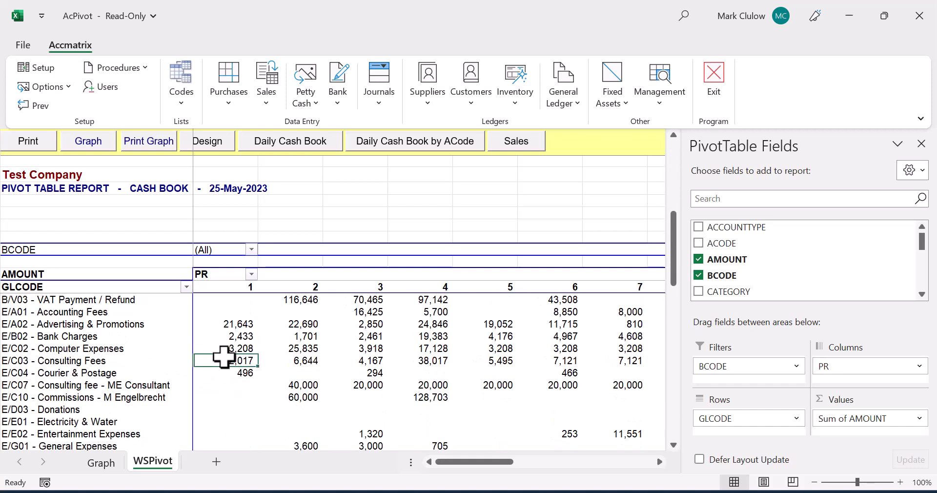
{"action": "scroll", "coordinate": [226, 371], "scroll_direction": "down", "scroll_amount": 10}
{"action": "left_click", "coordinate": [227, 351]}
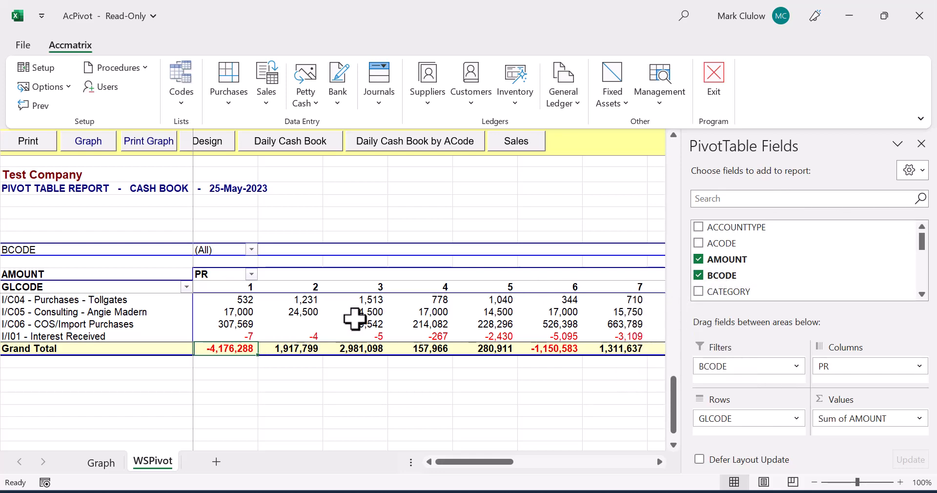
{"action": "scroll", "coordinate": [441, 343], "scroll_direction": "up", "scroll_amount": 2}
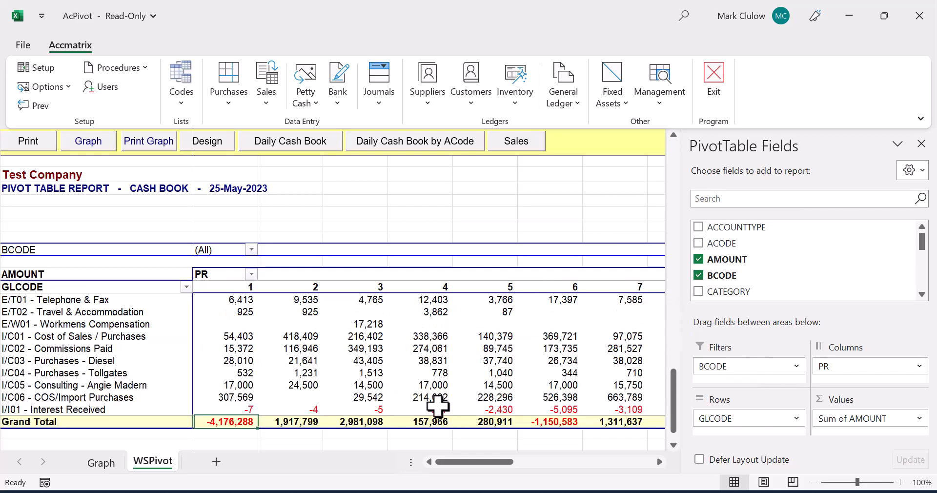
{"action": "scroll", "coordinate": [437, 393], "scroll_direction": "up", "scroll_amount": 4}
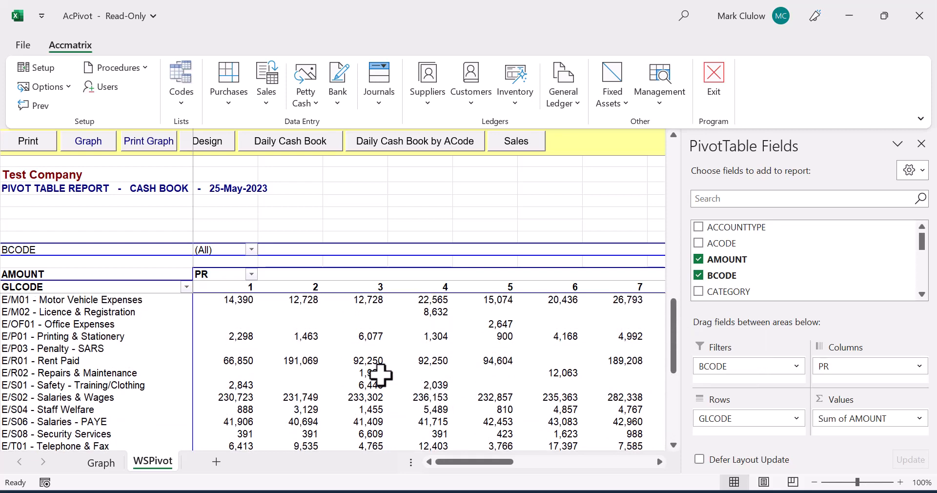
{"action": "scroll", "coordinate": [380, 375], "scroll_direction": "down", "scroll_amount": 1}
{"action": "scroll", "coordinate": [380, 375], "scroll_direction": "up", "scroll_amount": 2}
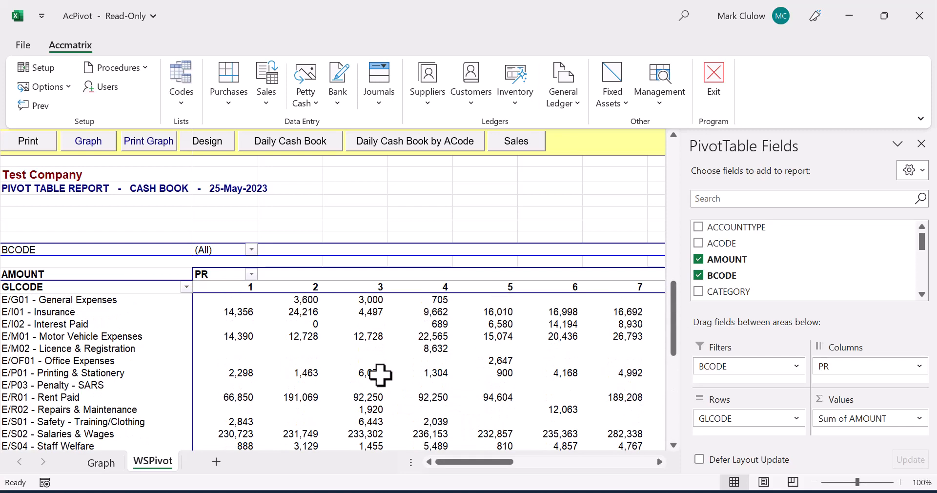
{"action": "scroll", "coordinate": [399, 364], "scroll_direction": "up", "scroll_amount": 1}
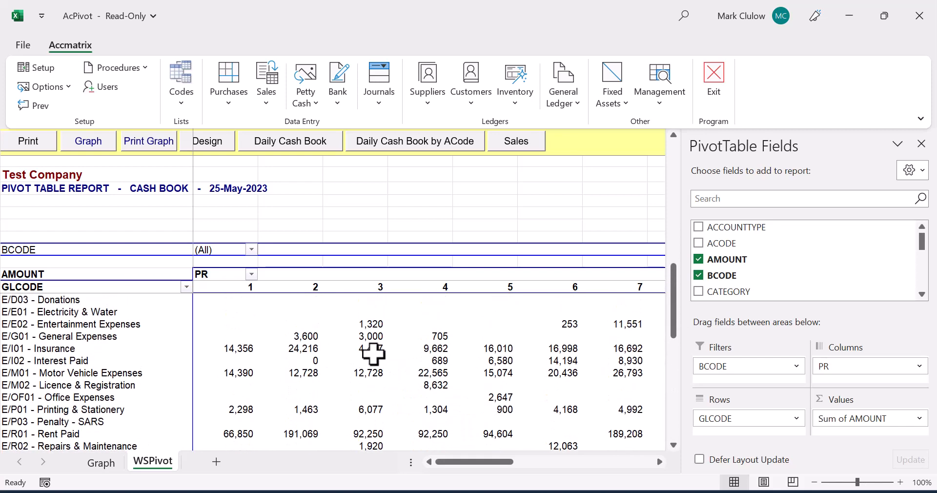
Step: Drill down into the period 4 Insurance amount, select its transaction amounts to check their sum, and return to the pivot table
{"action": "mouse_move", "coordinate": [449, 349]}
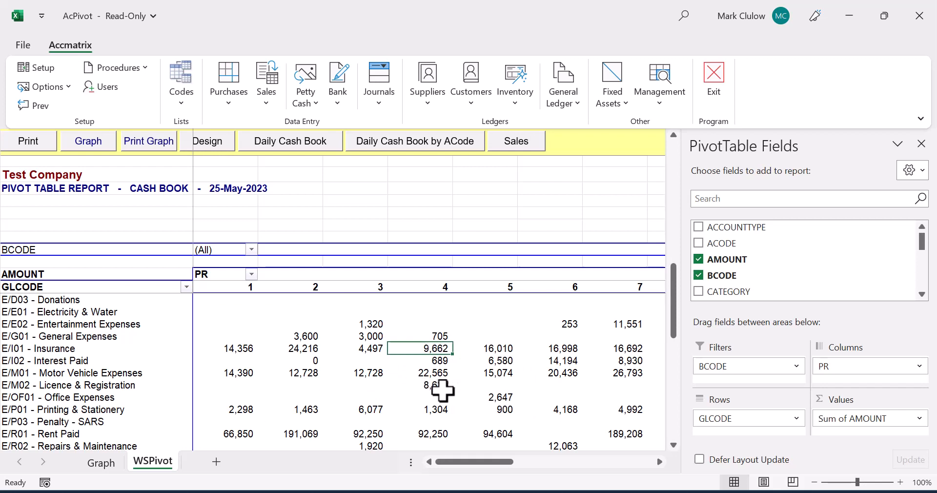
{"action": "double_click", "coordinate": [426, 349]}
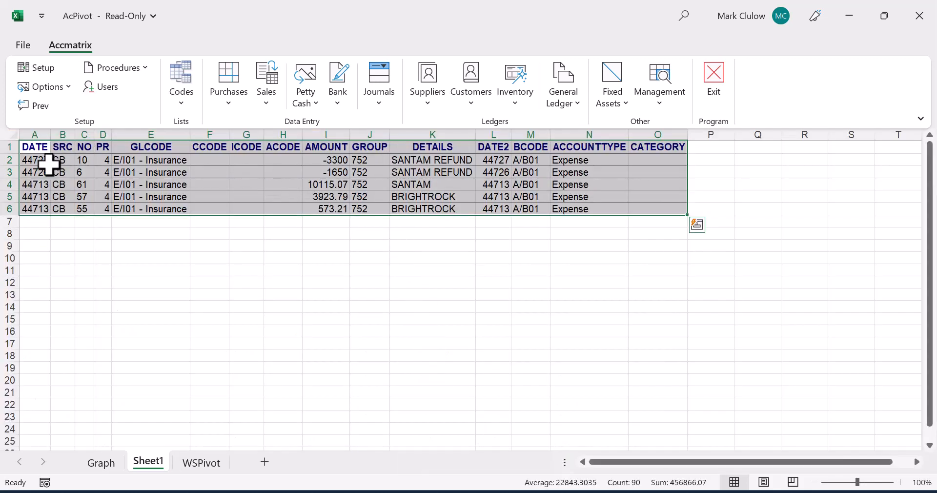
{"action": "left_click_drag", "start_coordinate": [48, 164], "coordinate": [631, 211]}
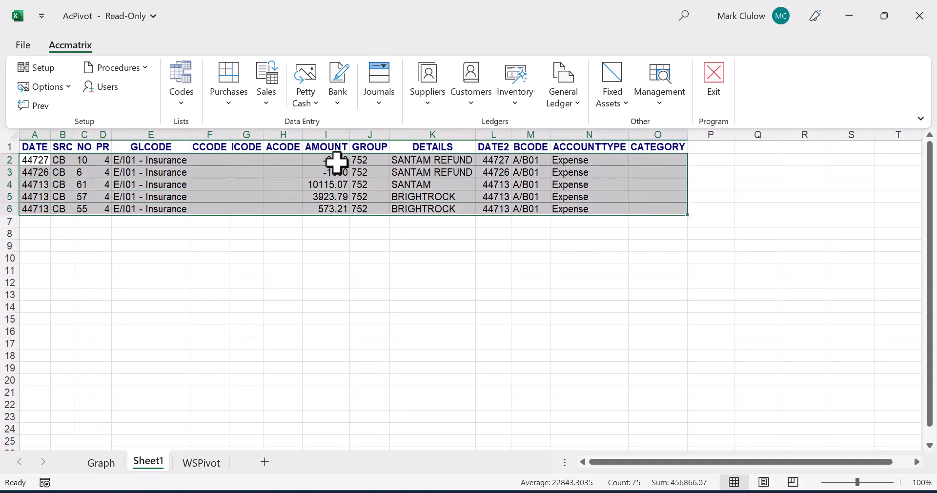
{"action": "left_click_drag", "start_coordinate": [335, 161], "coordinate": [342, 205]}
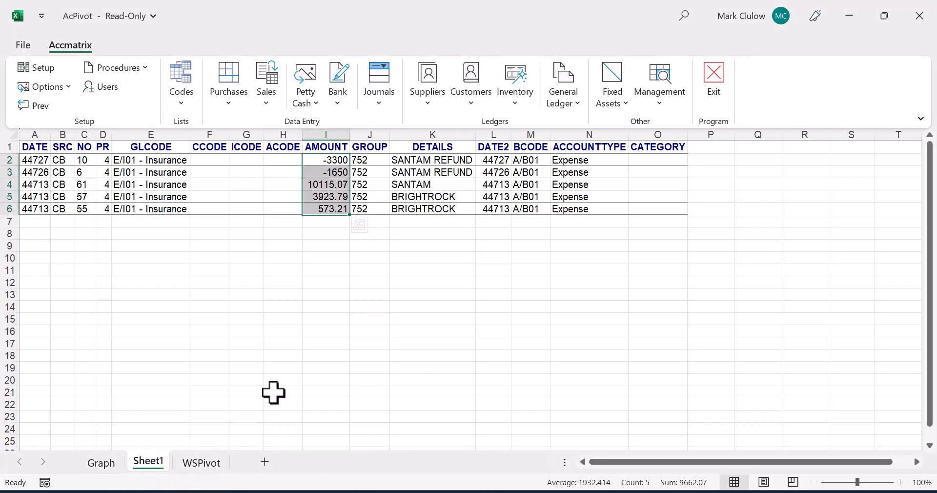
{"action": "left_click", "coordinate": [202, 468]}
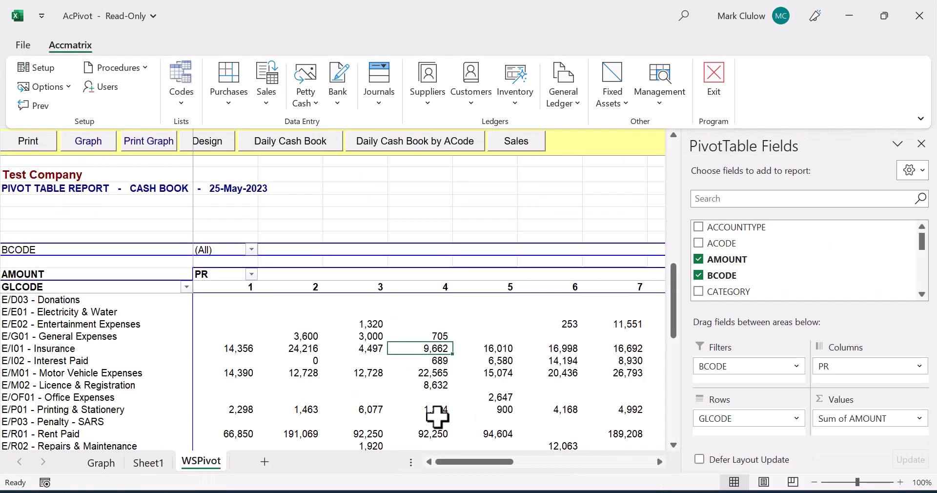
Step: Drill down into the Insurance grand total, look through its transactions, and return to the pivot table
{"action": "left_click_drag", "start_coordinate": [466, 463], "coordinate": [566, 463]}
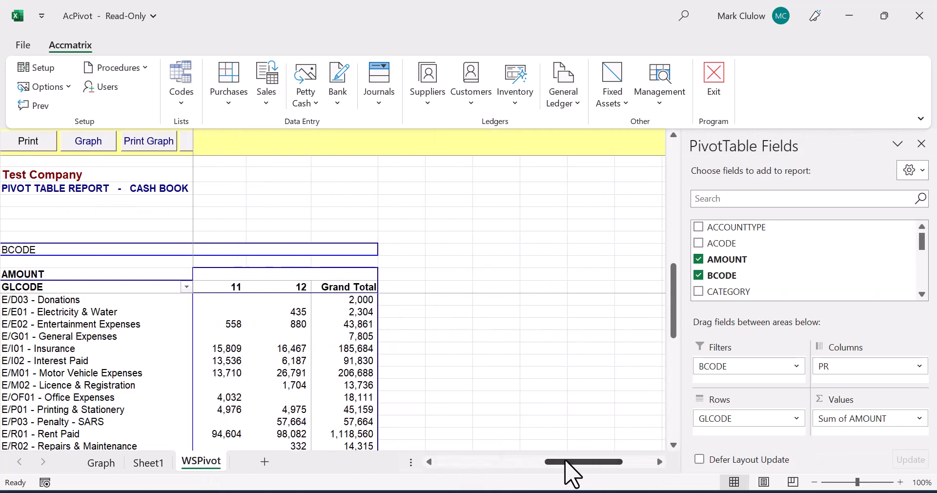
{"action": "double_click", "coordinate": [360, 348]}
{"action": "scroll", "coordinate": [374, 275], "scroll_direction": "down", "scroll_amount": 9}
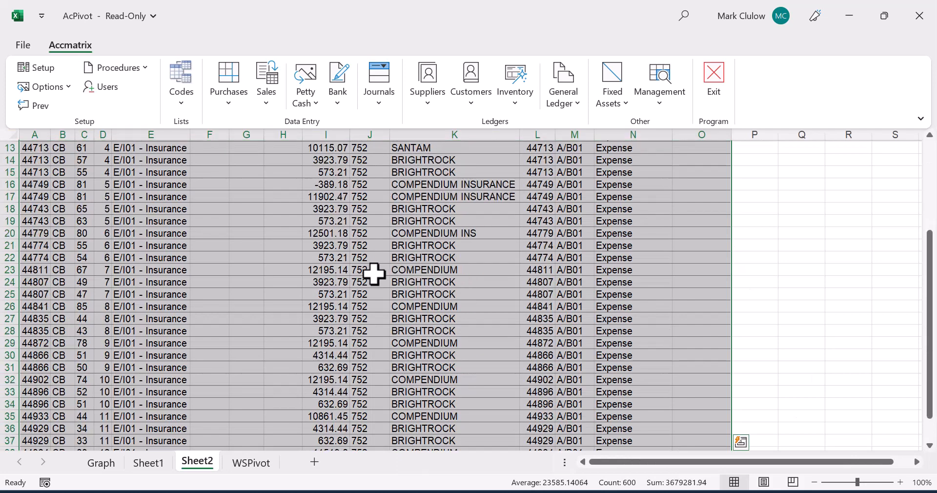
{"action": "scroll", "coordinate": [374, 275], "scroll_direction": "up", "scroll_amount": 9}
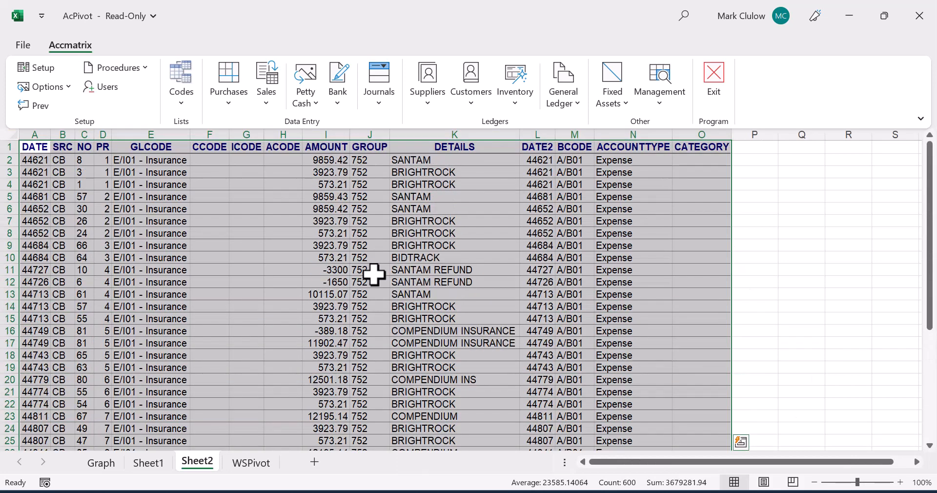
{"action": "left_click", "coordinate": [248, 463]}
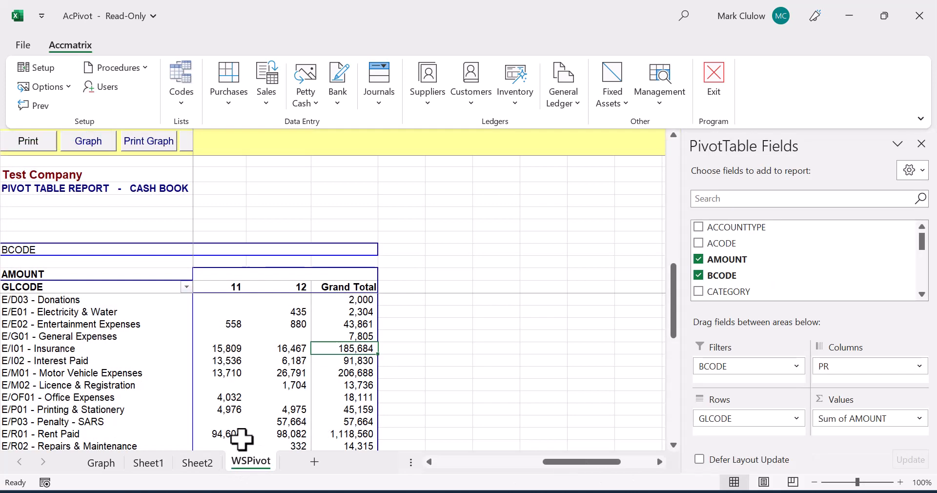
Step: Leave the pivot table report, open bank payments data entry, and display the available bank functions
{"action": "left_click", "coordinate": [470, 463]}
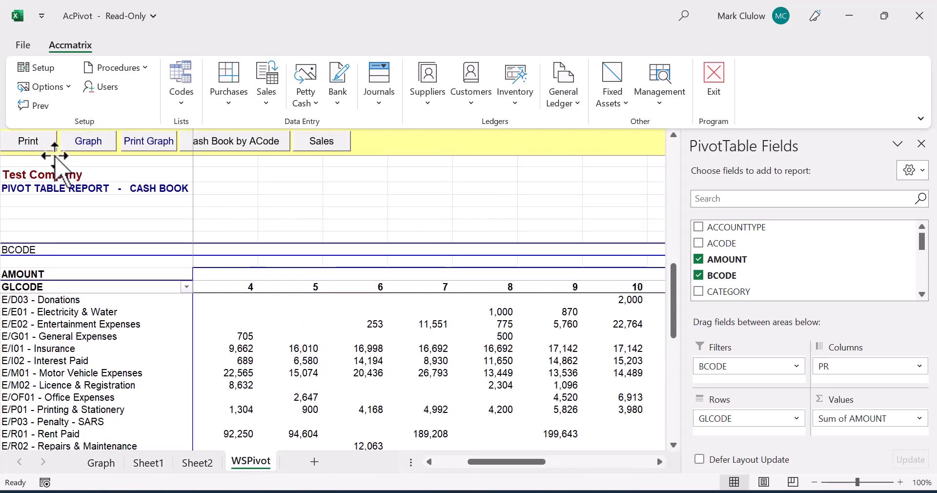
{"action": "left_click", "coordinate": [39, 108]}
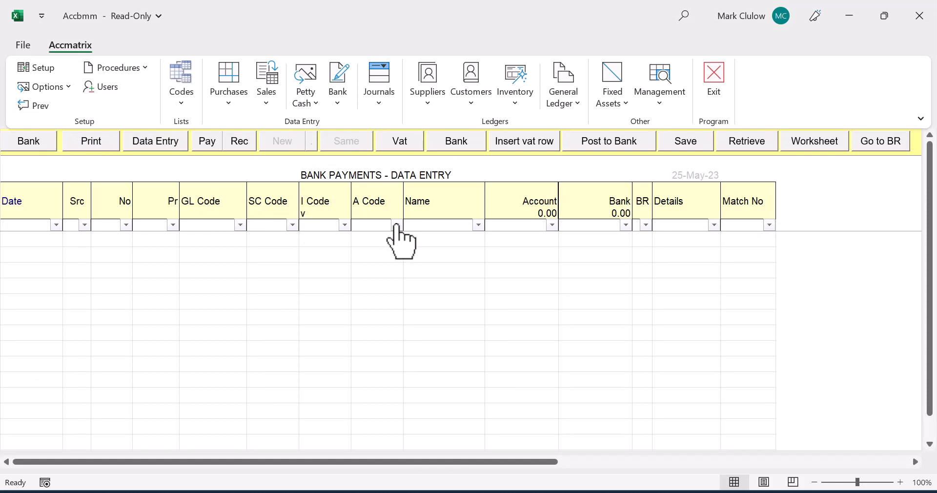
{"action": "left_click", "coordinate": [333, 103]}
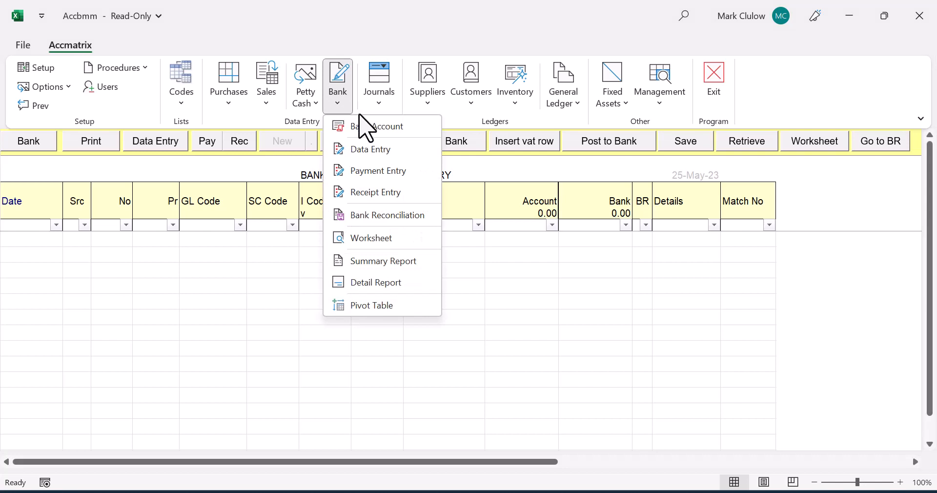